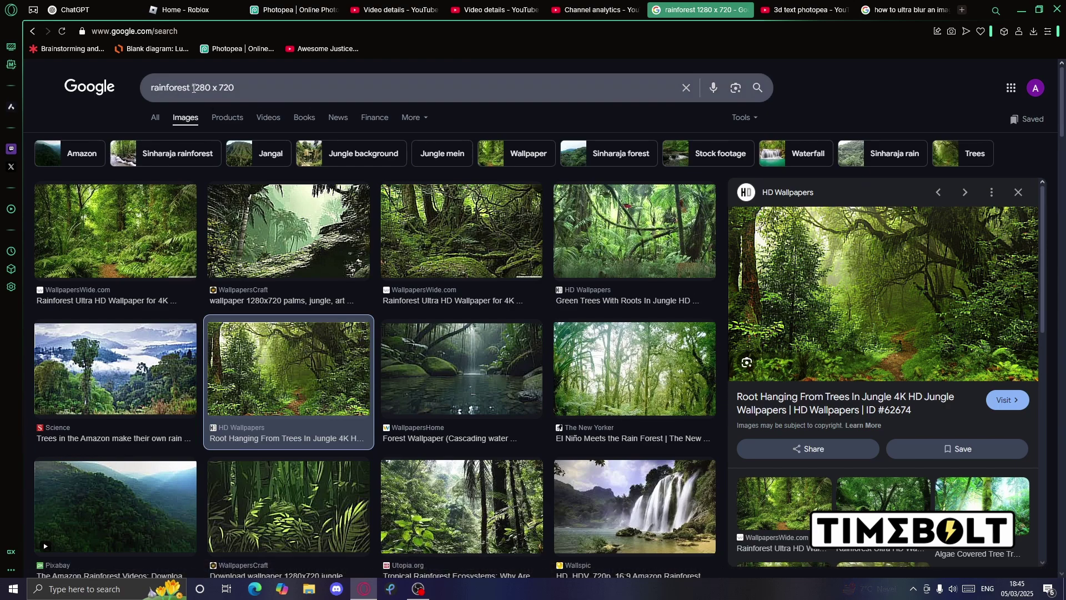
Copy the previewed 1280 x 720 rainforest image from the "rainforest 1280 x 720" image results
left_click_drag(191, 89, 254, 93)
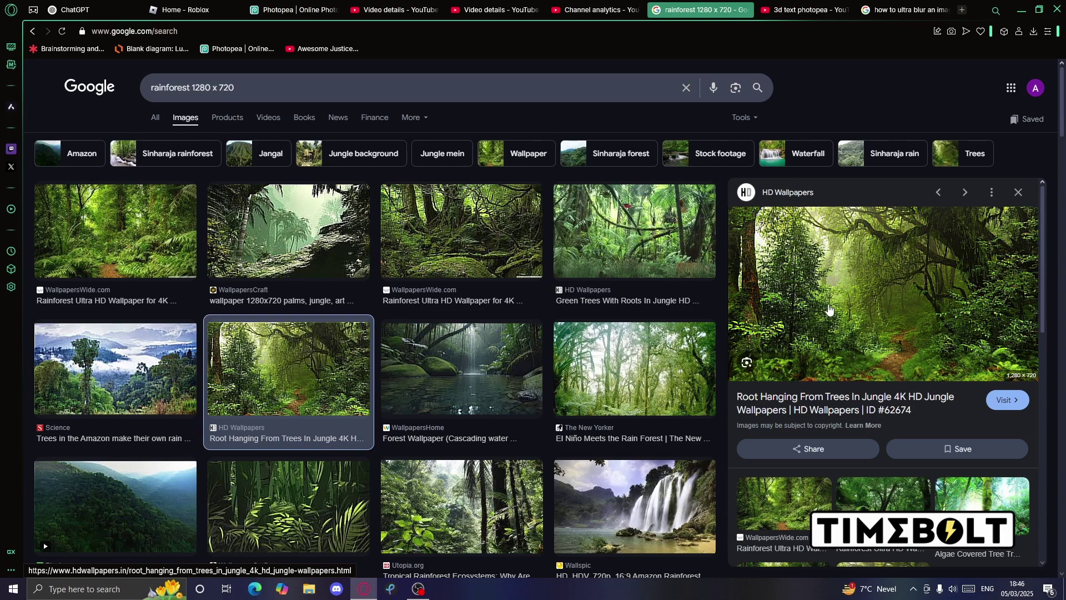
right_click(856, 285)
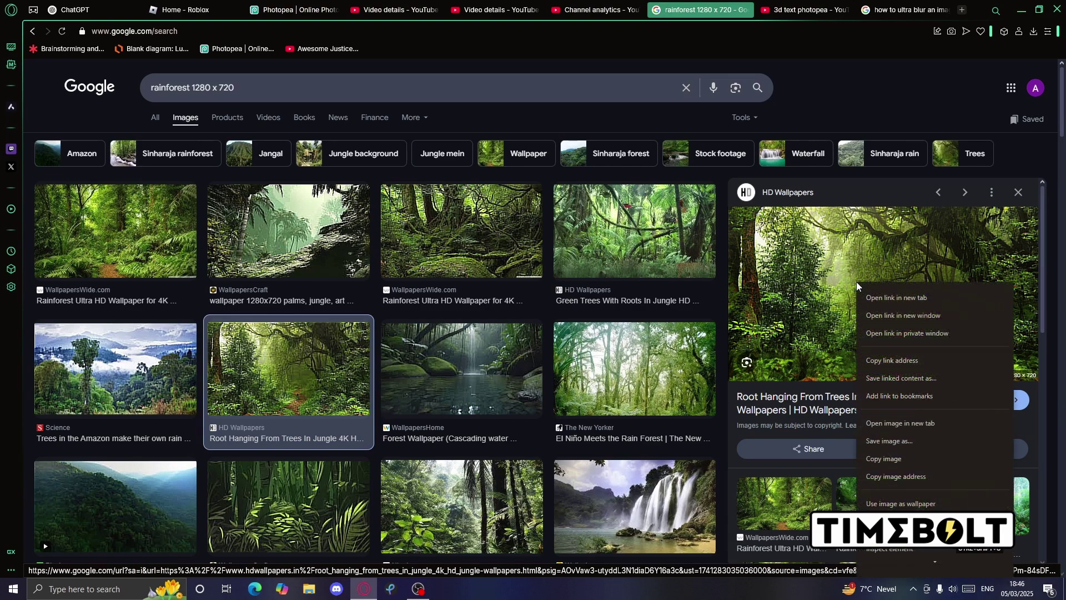
left_click(885, 458)
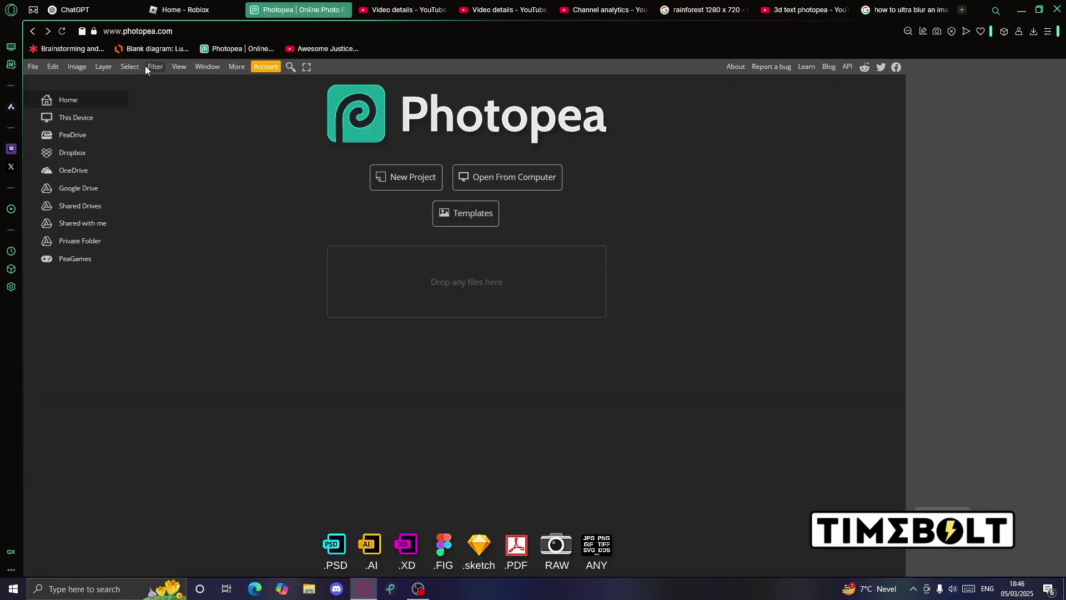
Switch to Photopea and create a new project of 1280 x 720 pixels with a white background
left_click(393, 186)
left_click(704, 156)
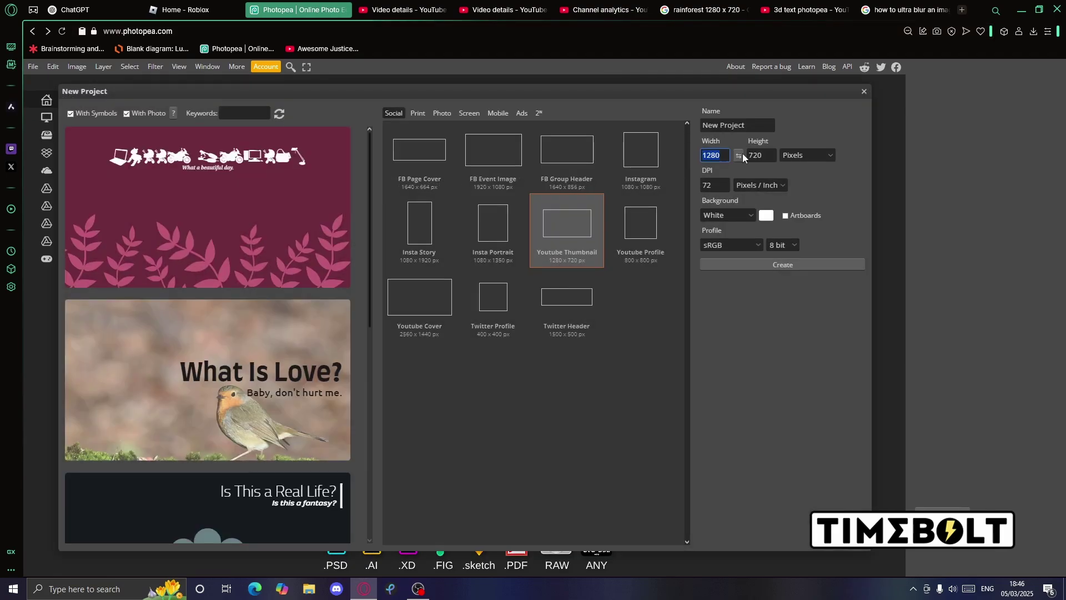
left_click(615, 334)
left_click(757, 267)
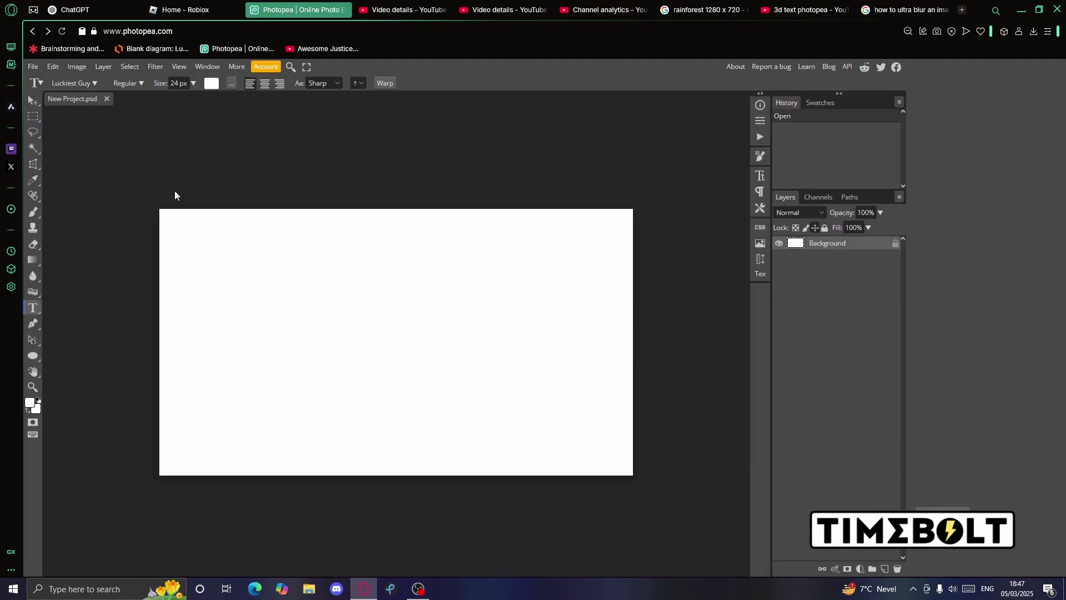
Paste the copied rainforest image into the blank project as a layer and select it
scroll(480, 394, "down", 2)
scroll(480, 398, "up", 1)
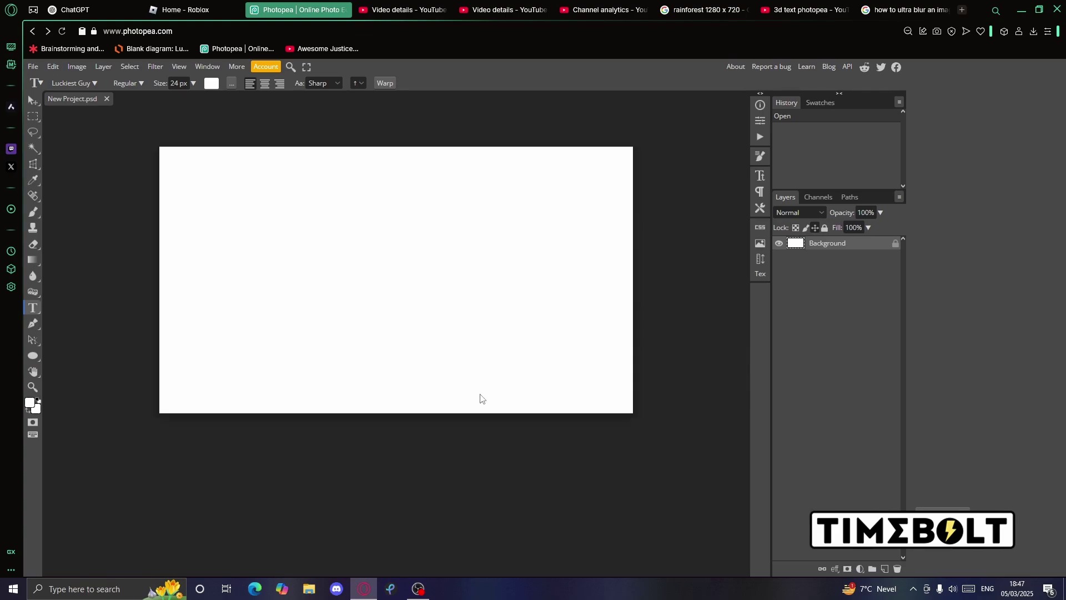
scroll(480, 399, "up", 1)
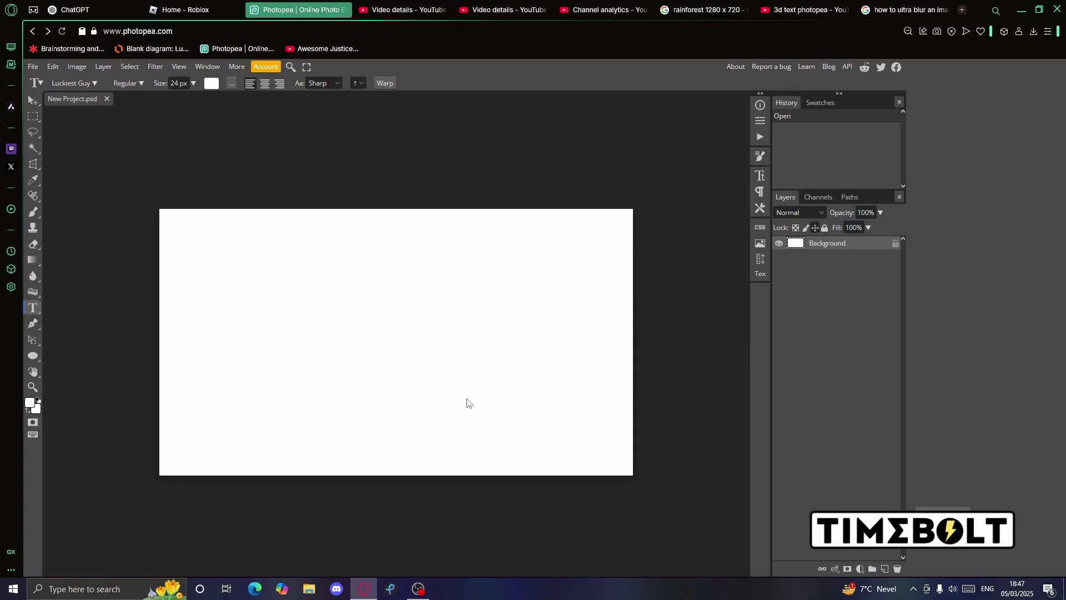
key("ctrl+v")
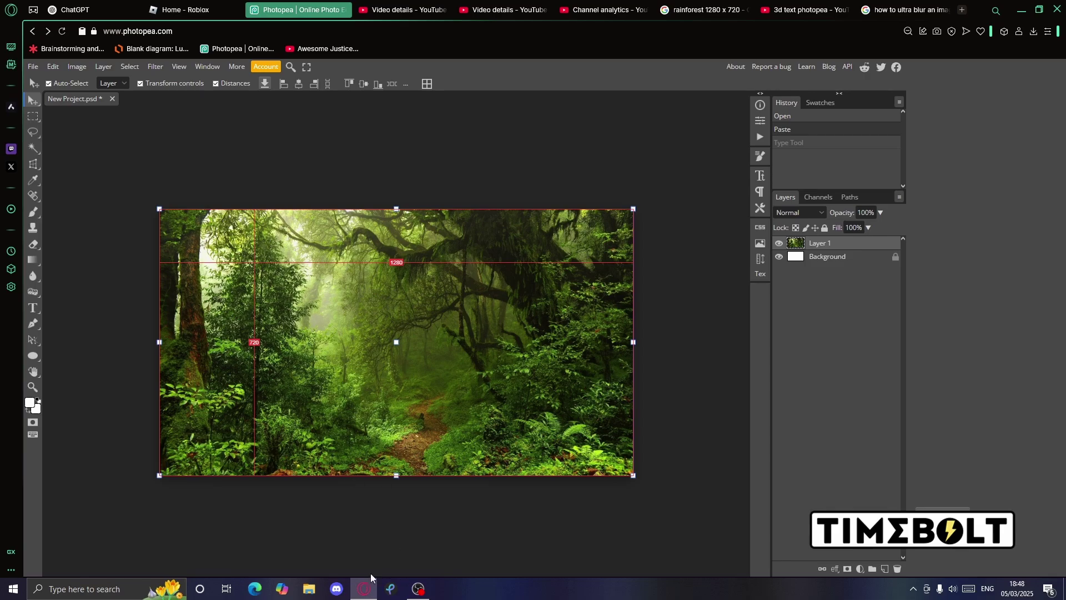
left_click(459, 524)
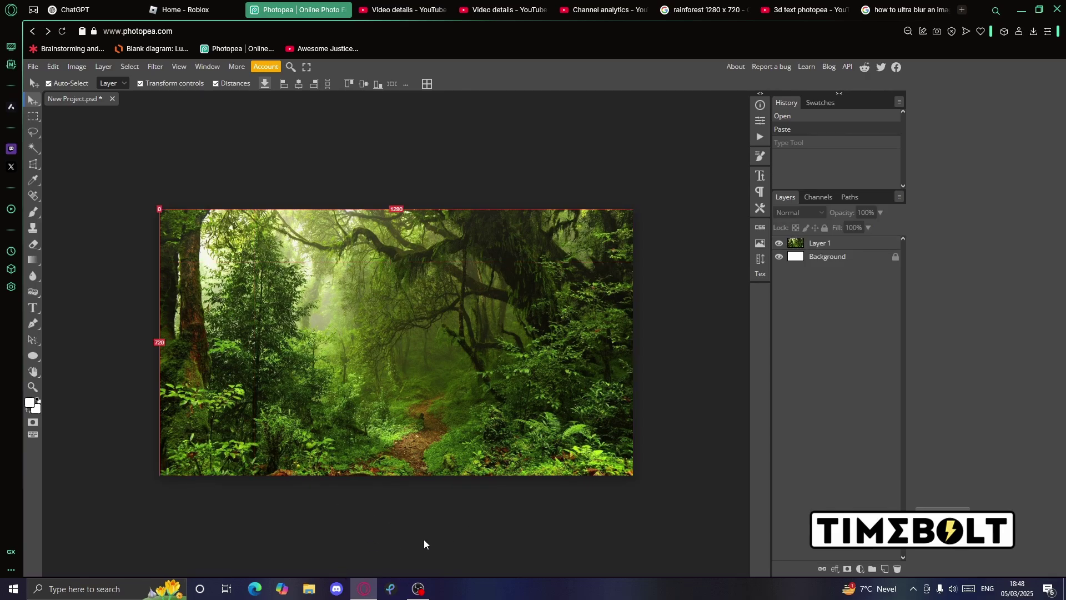
left_click(343, 416)
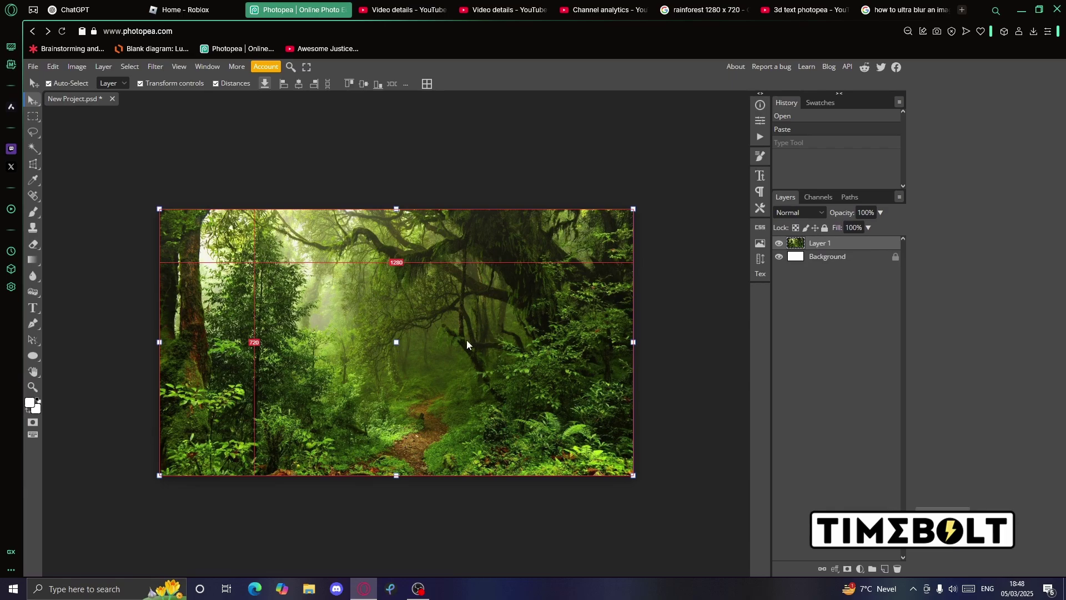
Try a stronger saturation on the rainforest layer with Hue/Saturation and undo the adjustment
left_click(77, 67)
mouse_move(86, 108)
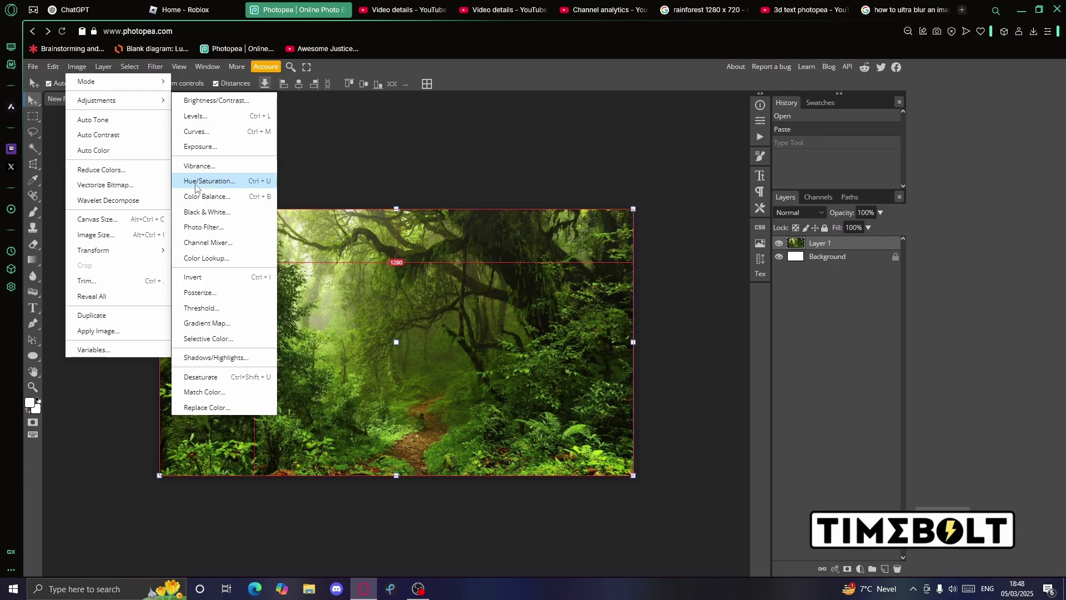
left_click(215, 182)
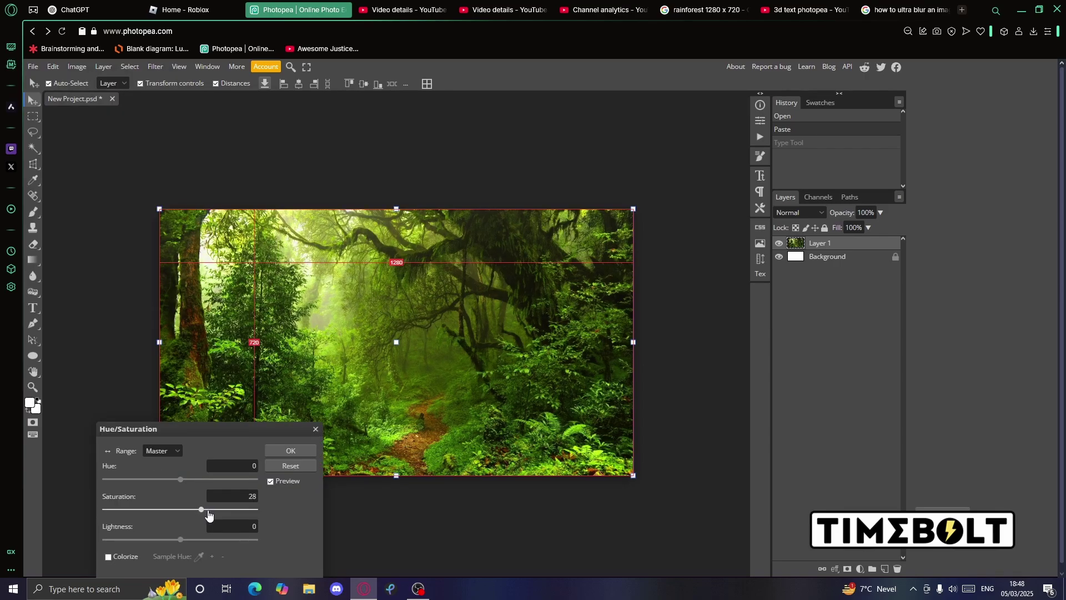
left_click_drag(214, 510, 283, 516)
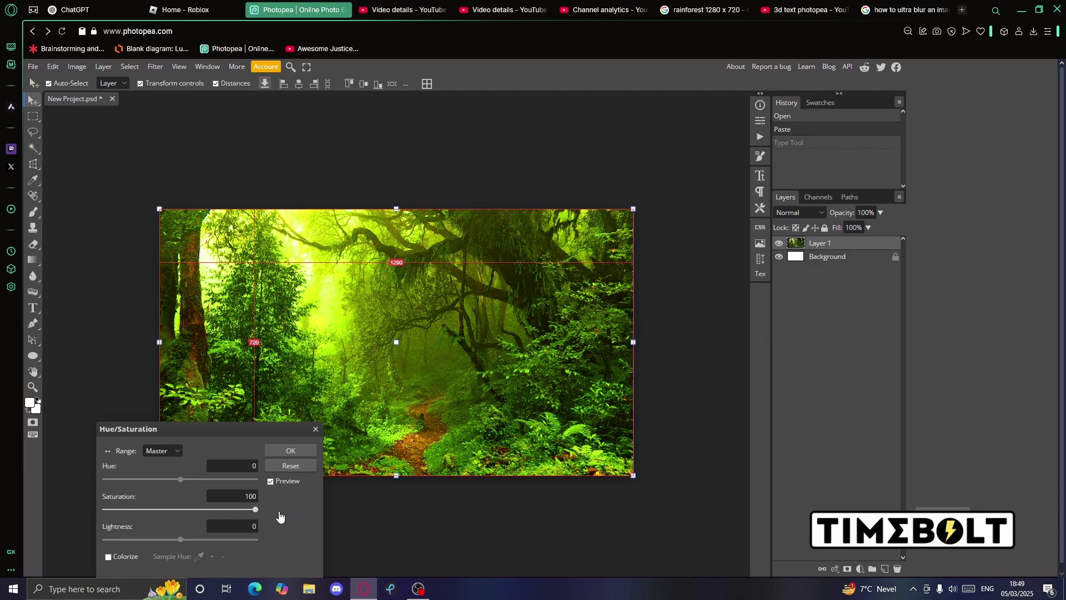
left_click_drag(255, 509, 218, 510)
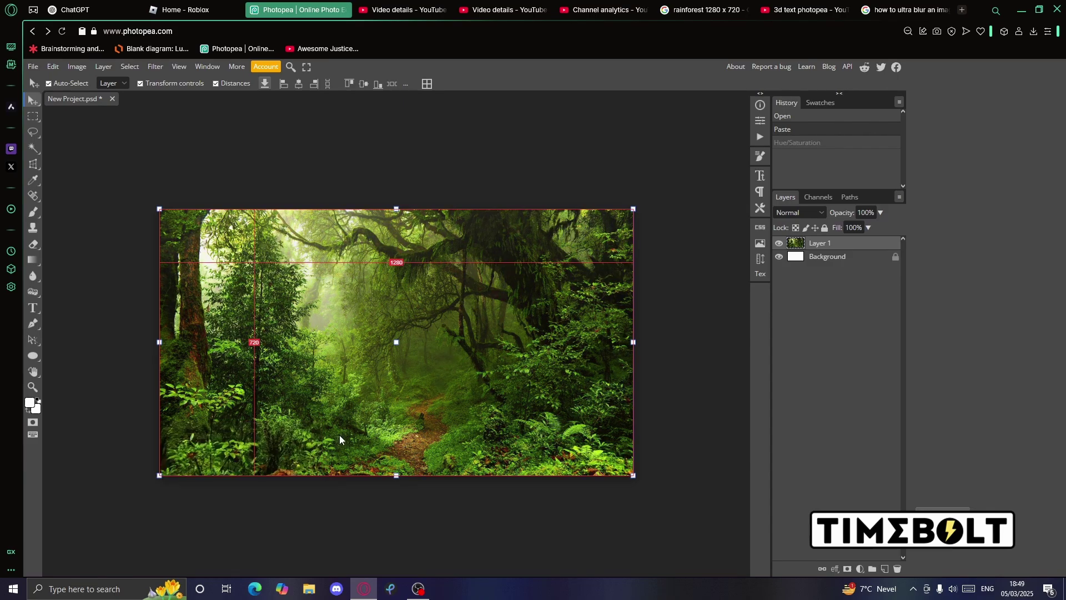
key("ctrl+z")
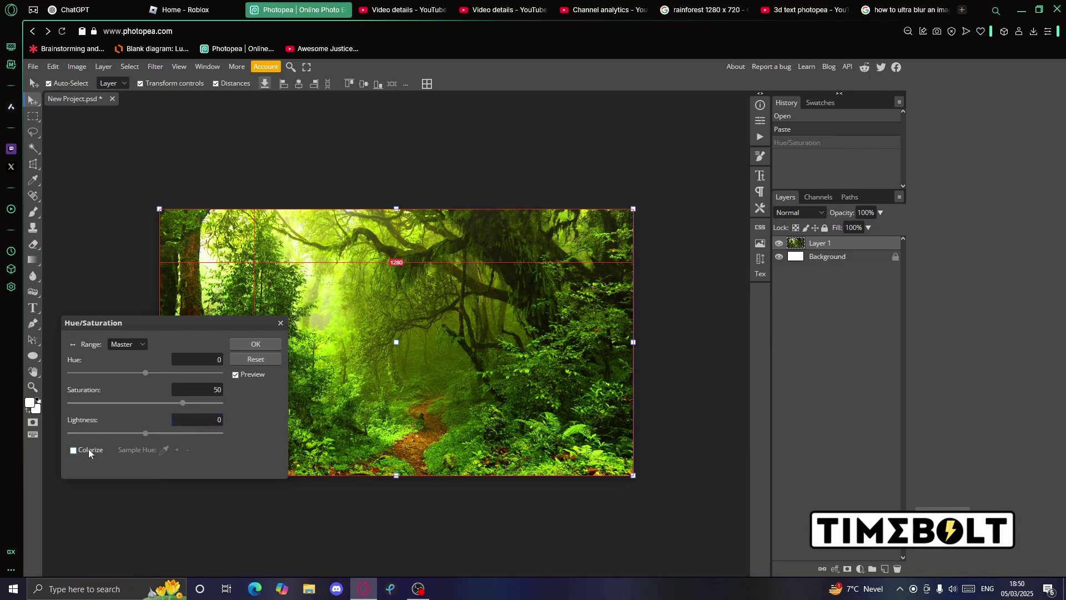
Apply a Hue/Saturation adjustment to the rainforest layer with hue 0, saturation 50 and lightness 10
mouse_move(143, 430)
left_mouse_down()
mouse_move(234, 434)
mouse_move(154, 439)
left_mouse_up()
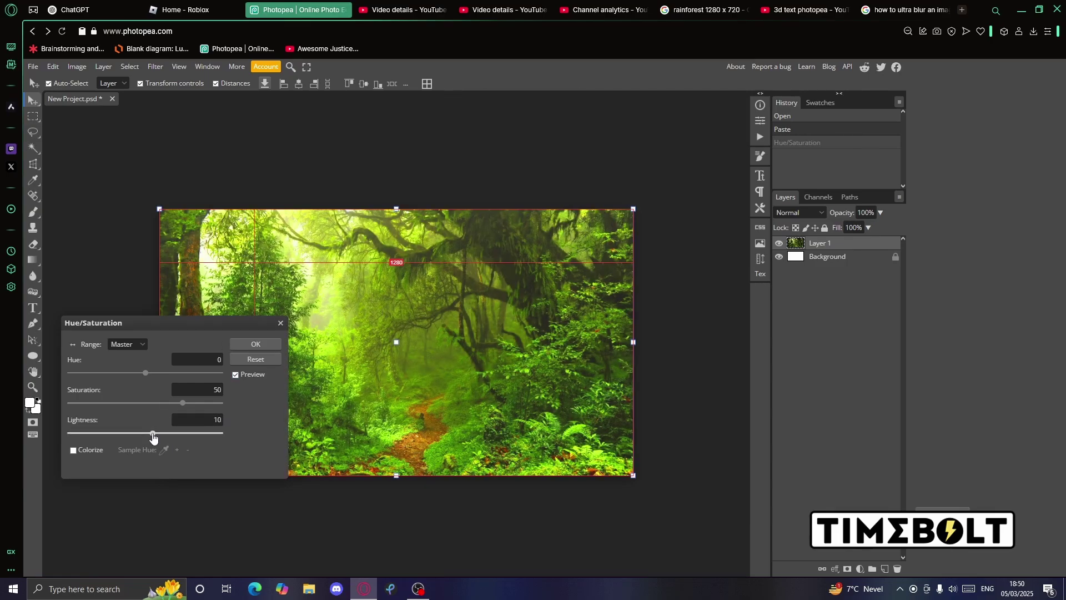
left_click_drag(154, 438, 145, 436)
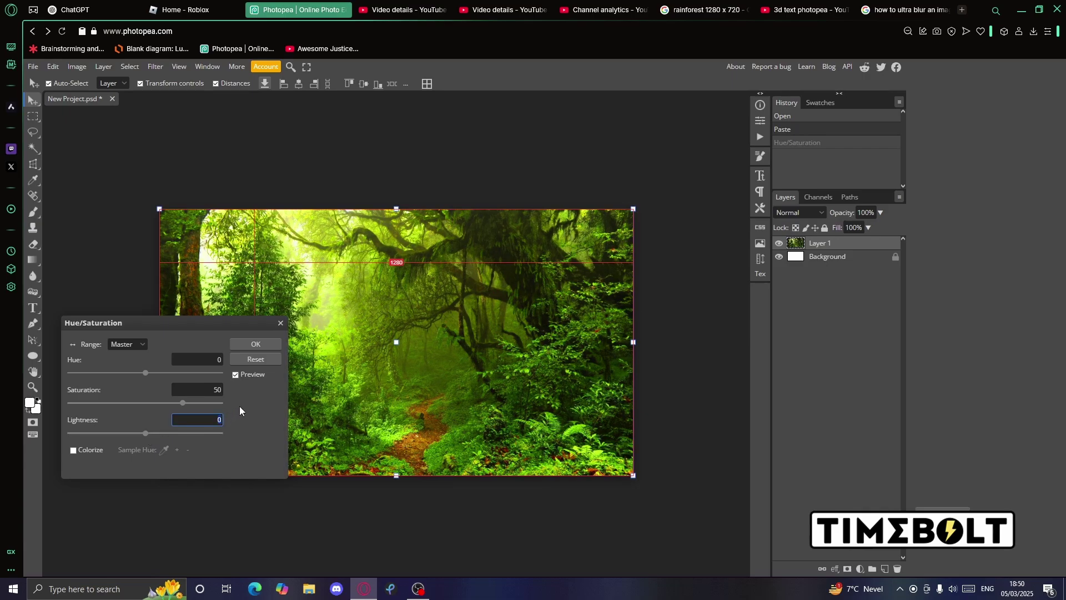
type("10")
key("Return")
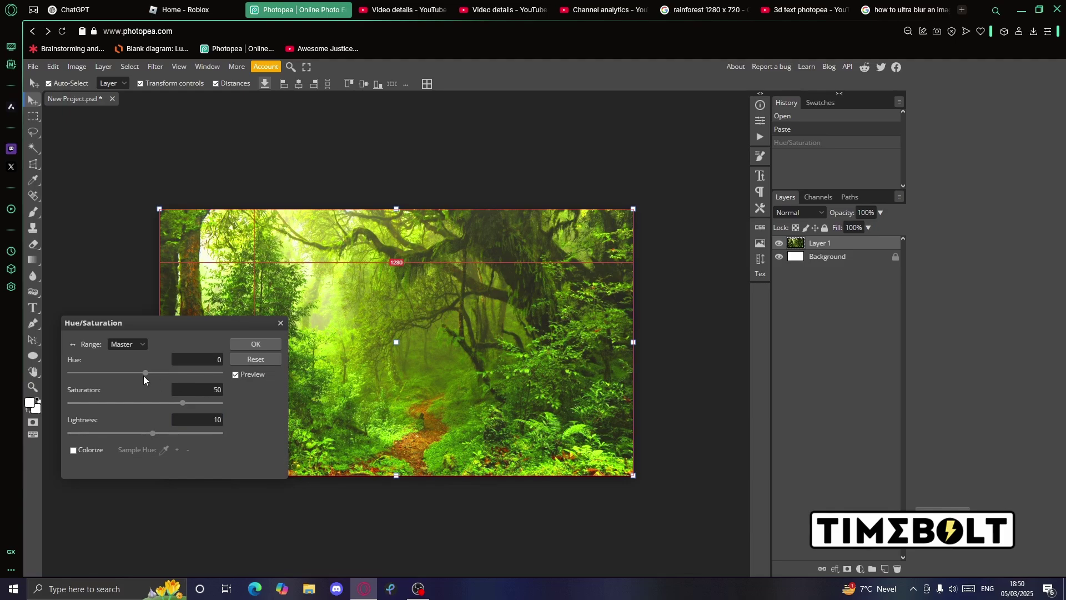
mouse_move(144, 373)
left_mouse_down()
mouse_move(105, 369)
mouse_move(144, 371)
left_mouse_up()
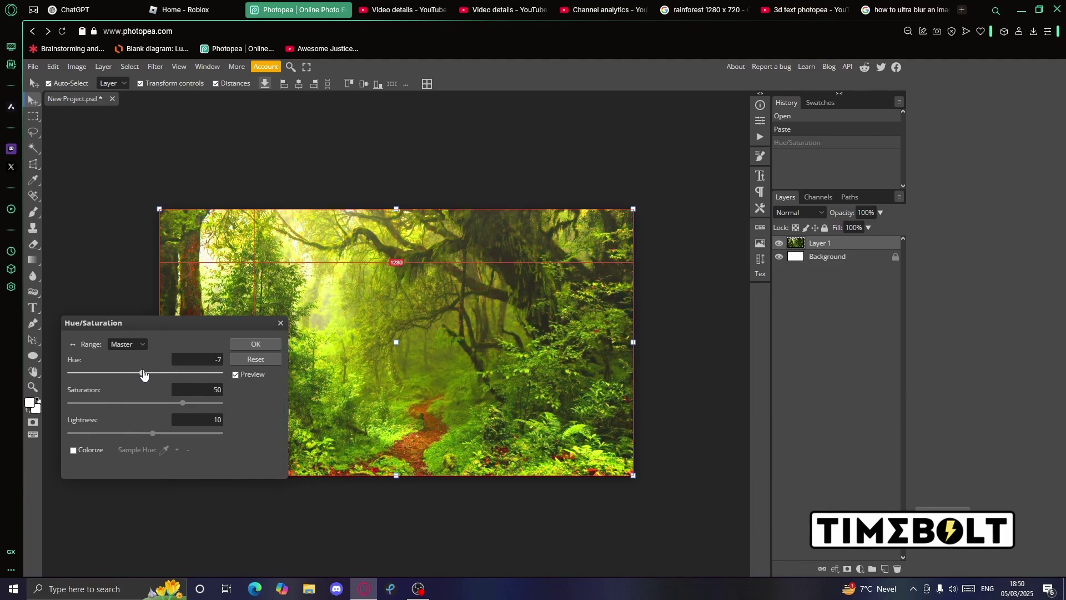
left_click(220, 360)
key("BackSpace")
key("BackSpace")
type("0")
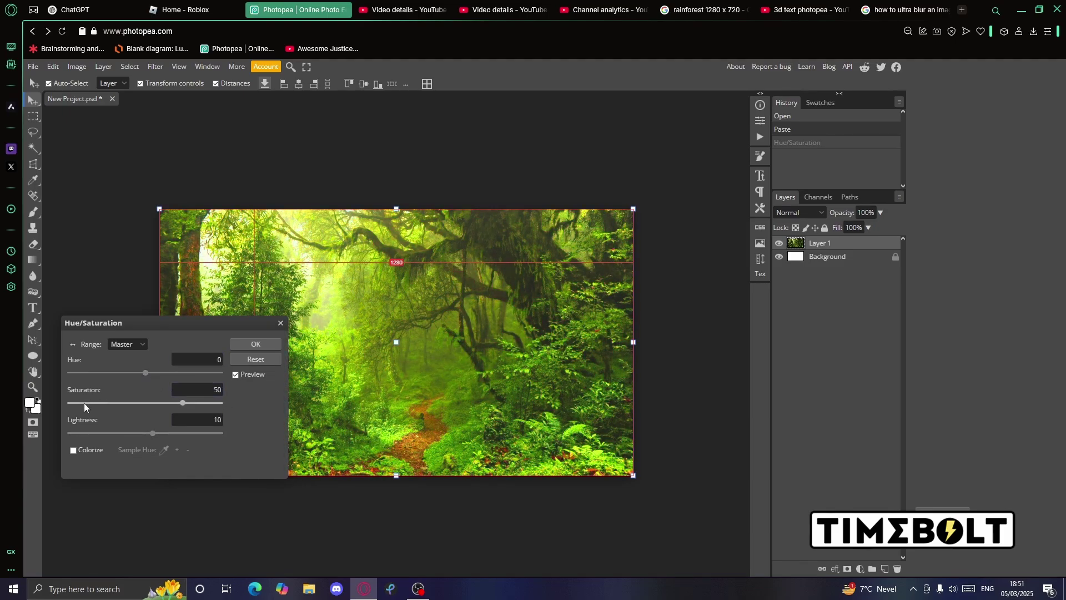
left_click(245, 341)
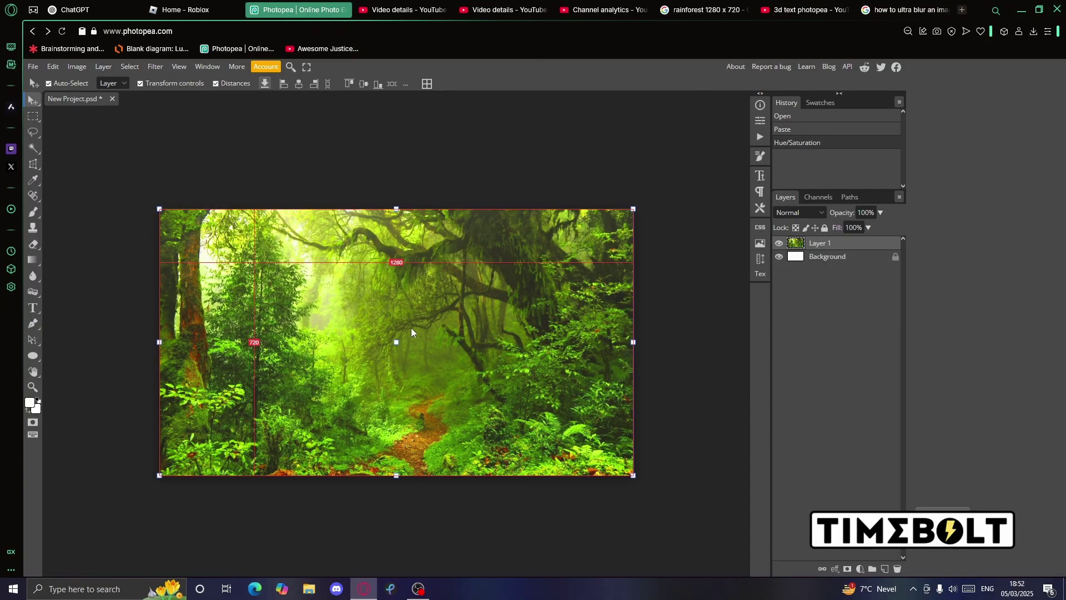
Apply a Vibrance adjustment of 100 to the rainforest layer
left_click(77, 68)
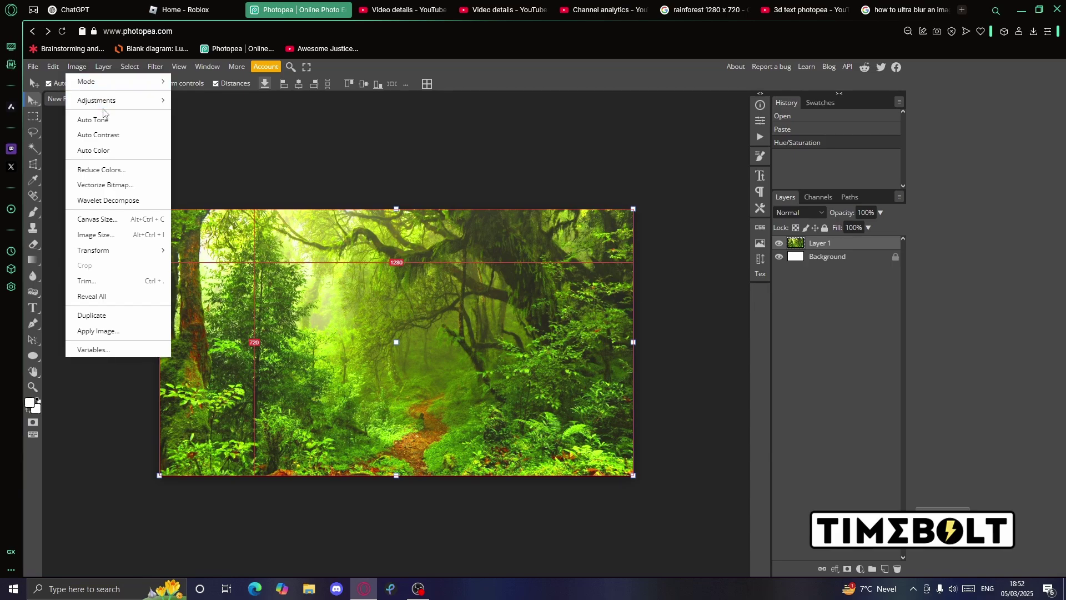
mouse_move(103, 105)
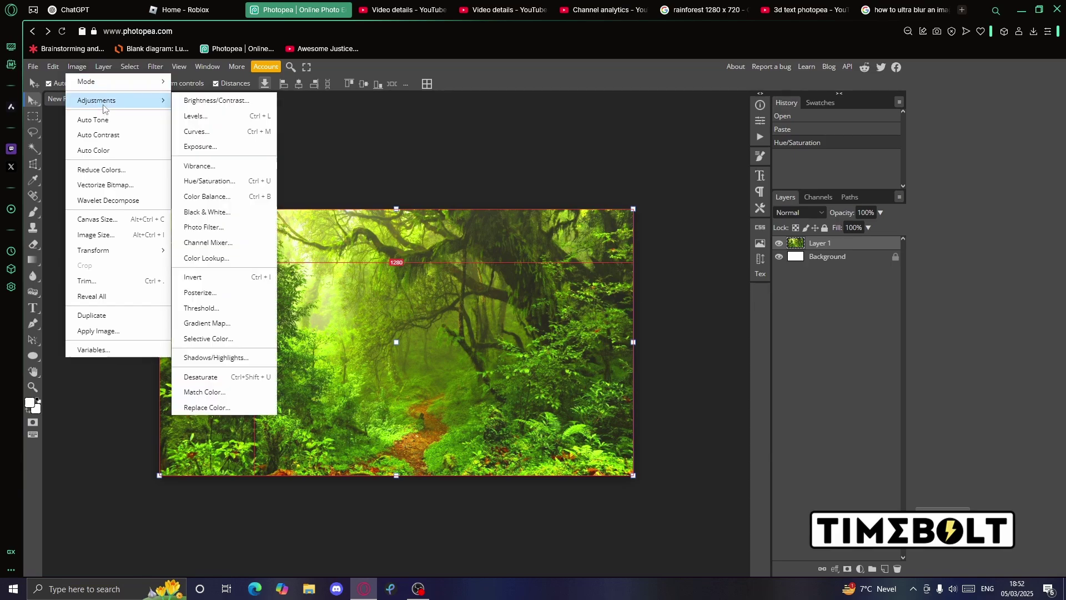
left_click(224, 171)
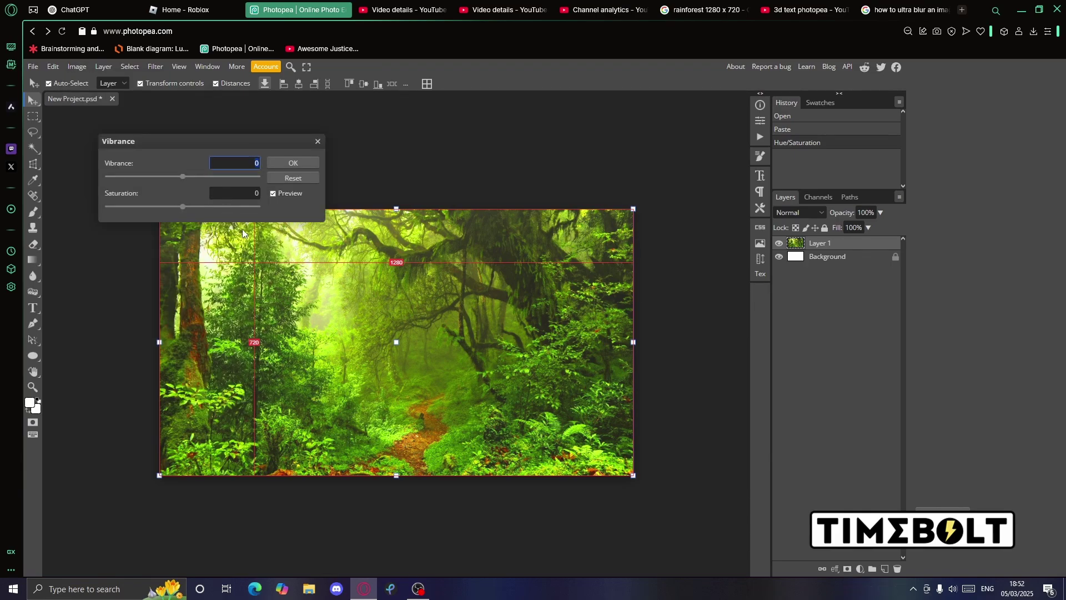
mouse_move(187, 177)
left_mouse_down()
mouse_move(398, 184)
mouse_move(184, 178)
mouse_move(337, 180)
mouse_move(200, 178)
left_mouse_up()
left_click_drag(200, 178, 183, 178)
left_click(256, 166)
key("BackSpace")
type("100")
key("Return")
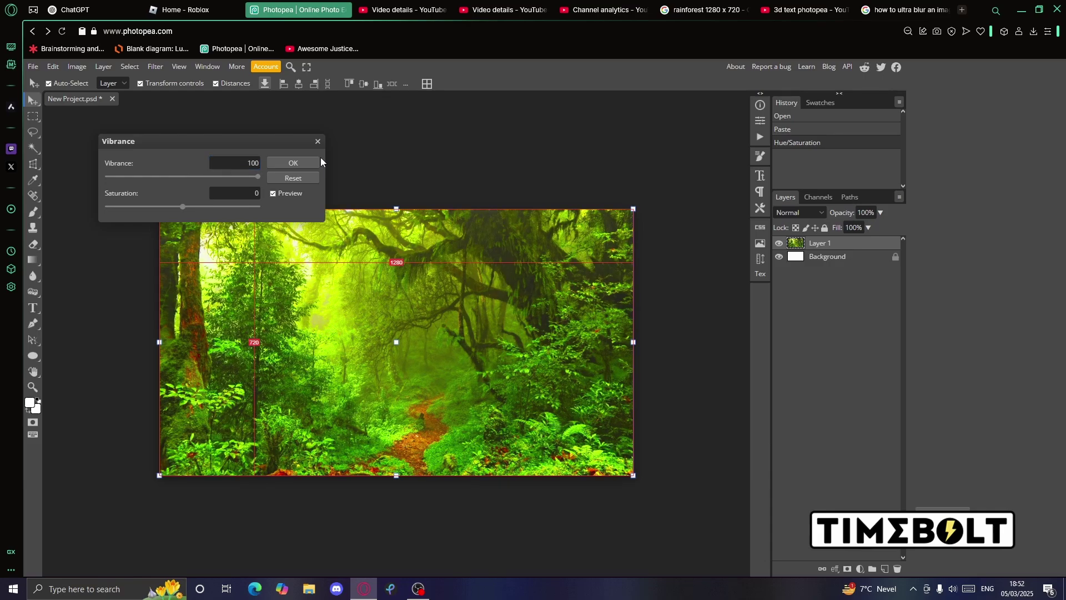
left_click(259, 162)
key("Return")
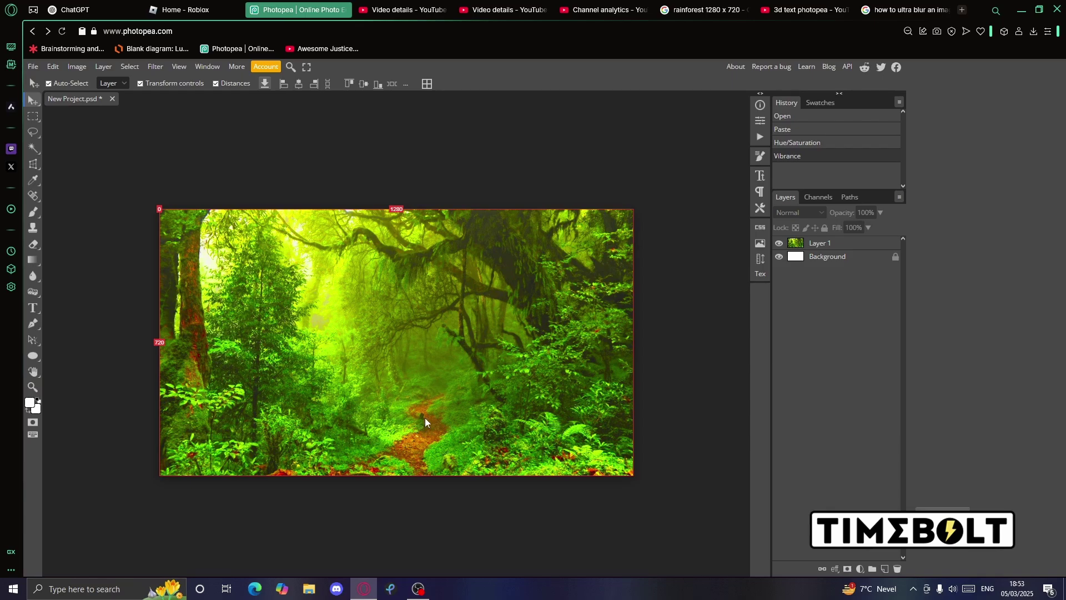
Apply a Gaussian Blur with a 10 px radius to the rainforest layer
left_click(425, 418)
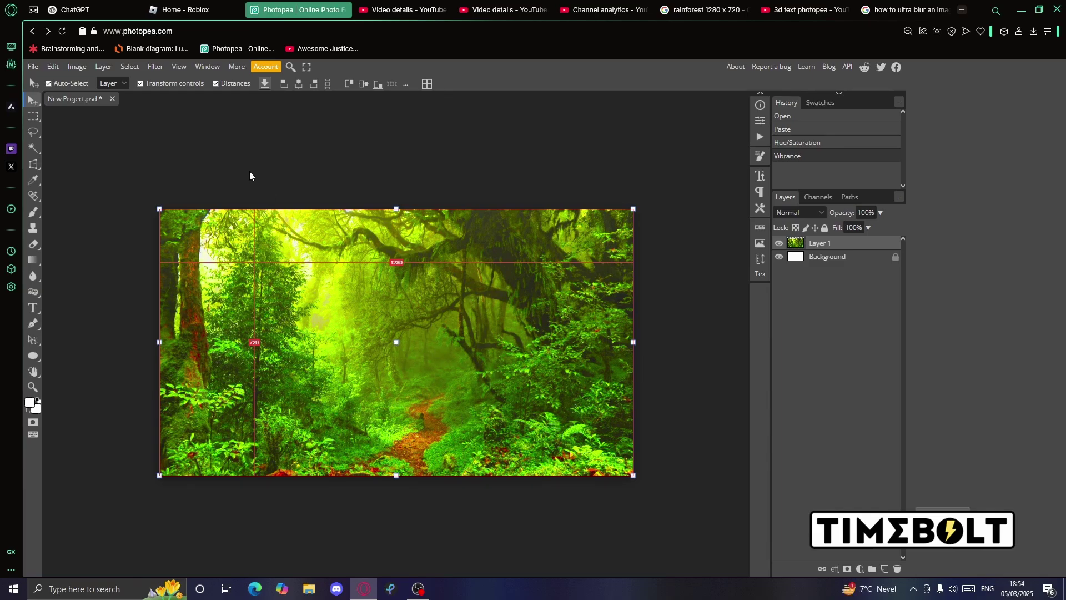
left_click(155, 66)
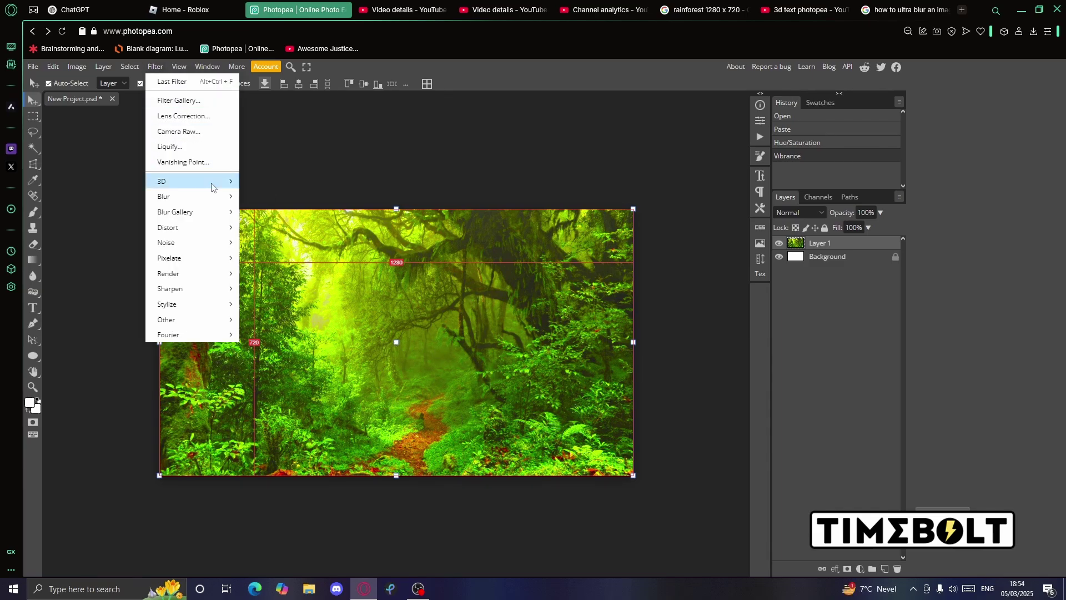
mouse_move(222, 196)
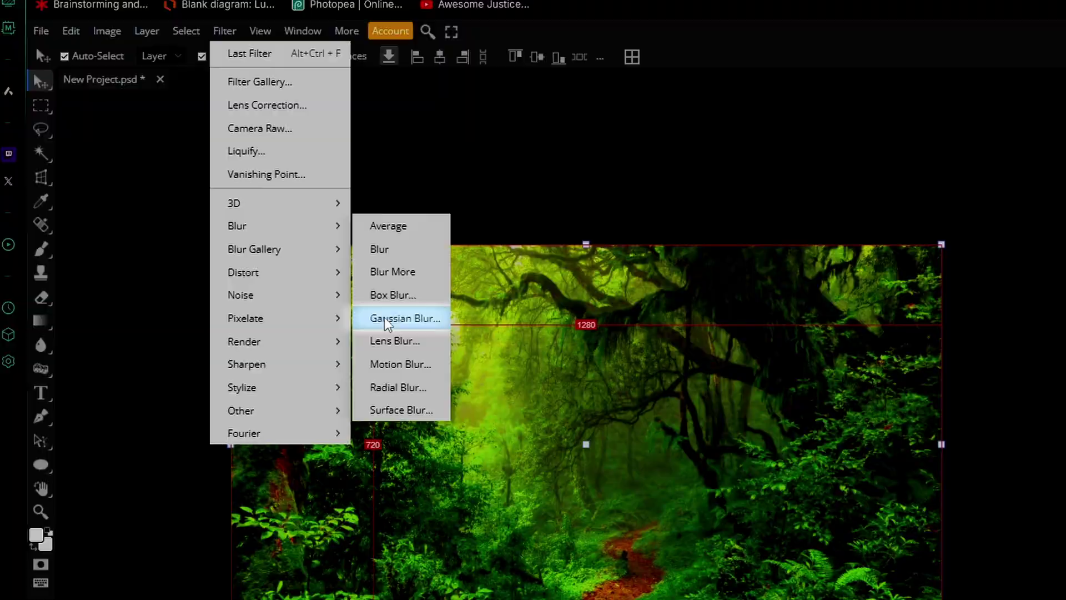
left_click(383, 314)
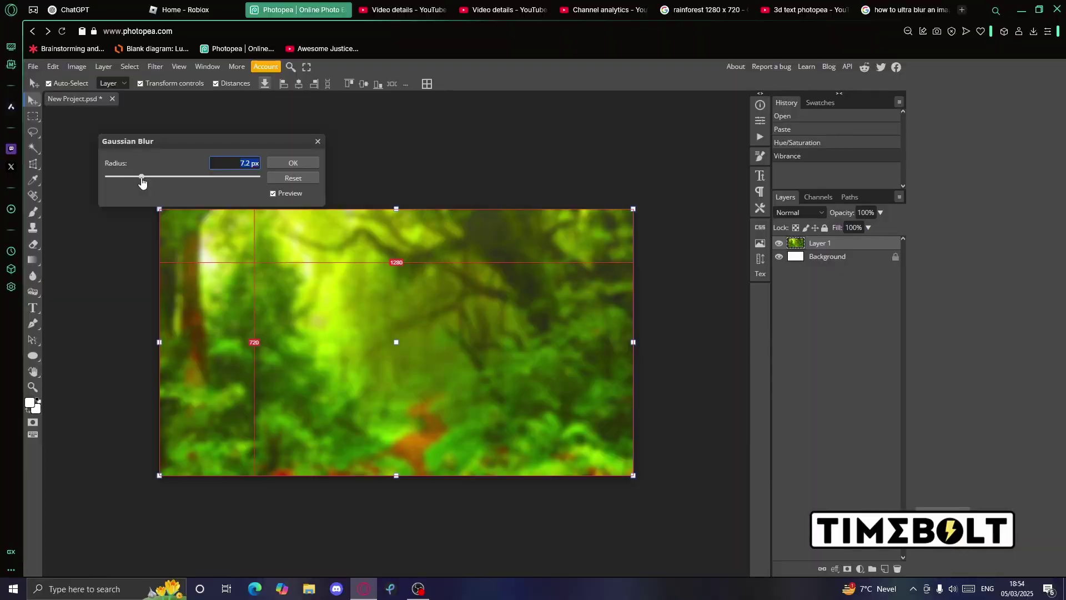
left_click_drag(199, 195, 147, 180)
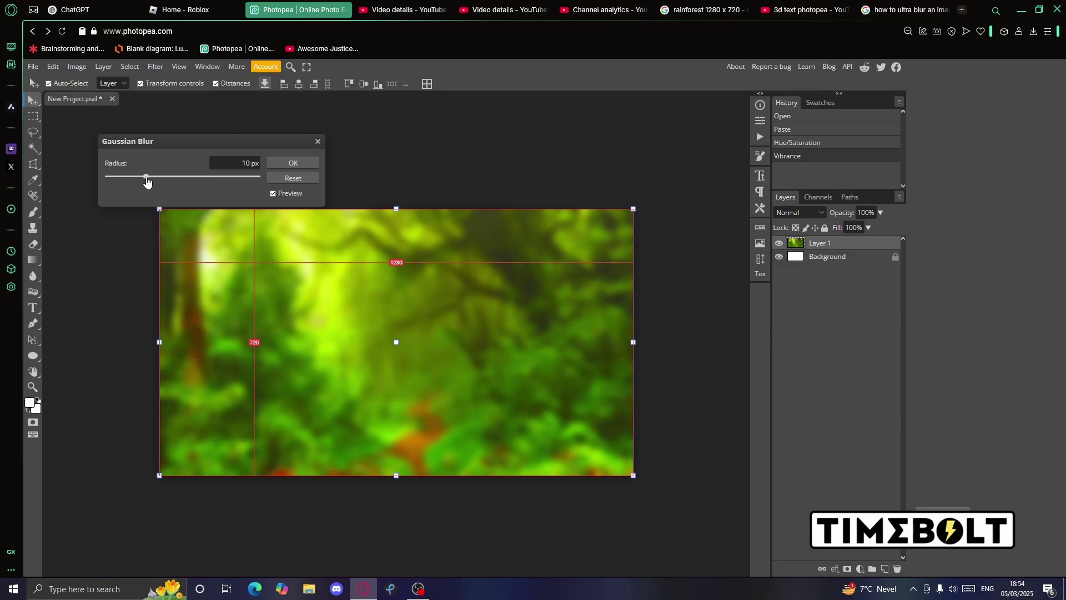
mouse_move(147, 182)
left_mouse_down()
mouse_move(280, 178)
mouse_move(147, 176)
left_mouse_up()
left_click(280, 162)
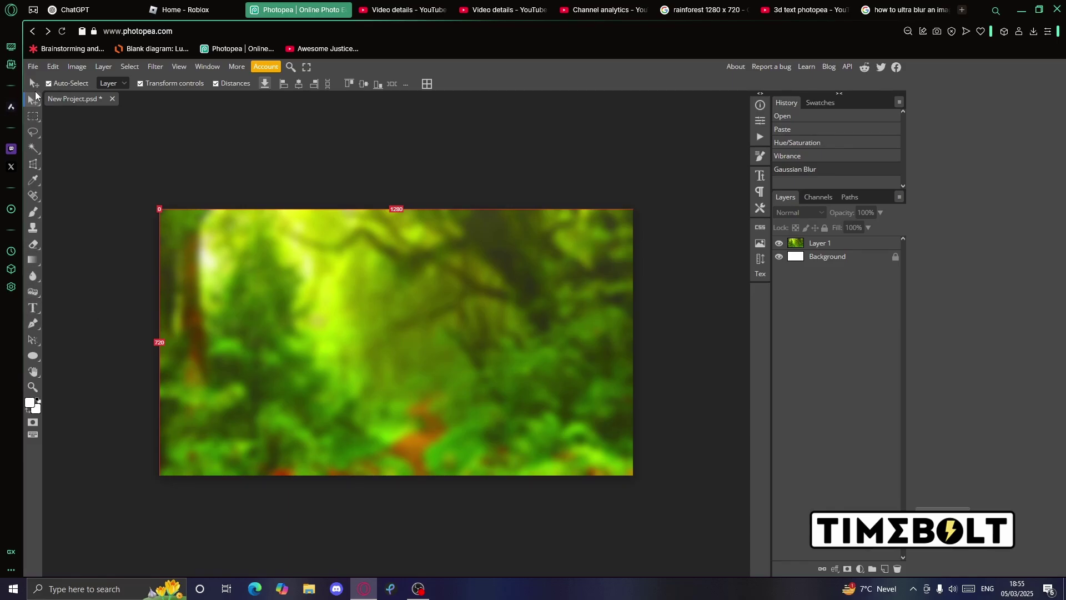
Activate the Type tool and check the available fonts, keeping Luckiest Guy as the font
left_click(33, 309)
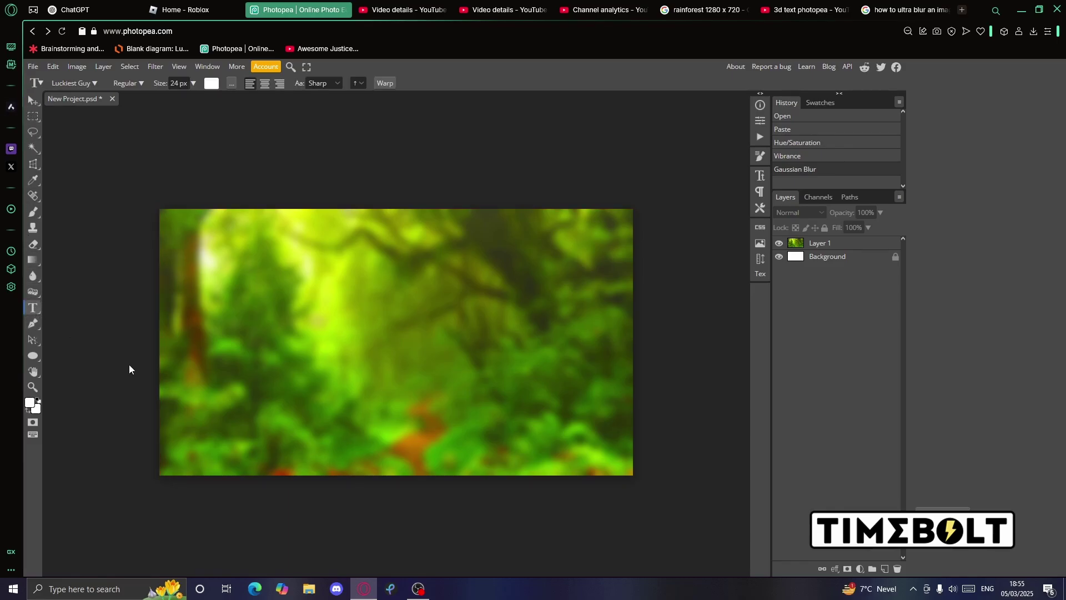
left_click(74, 82)
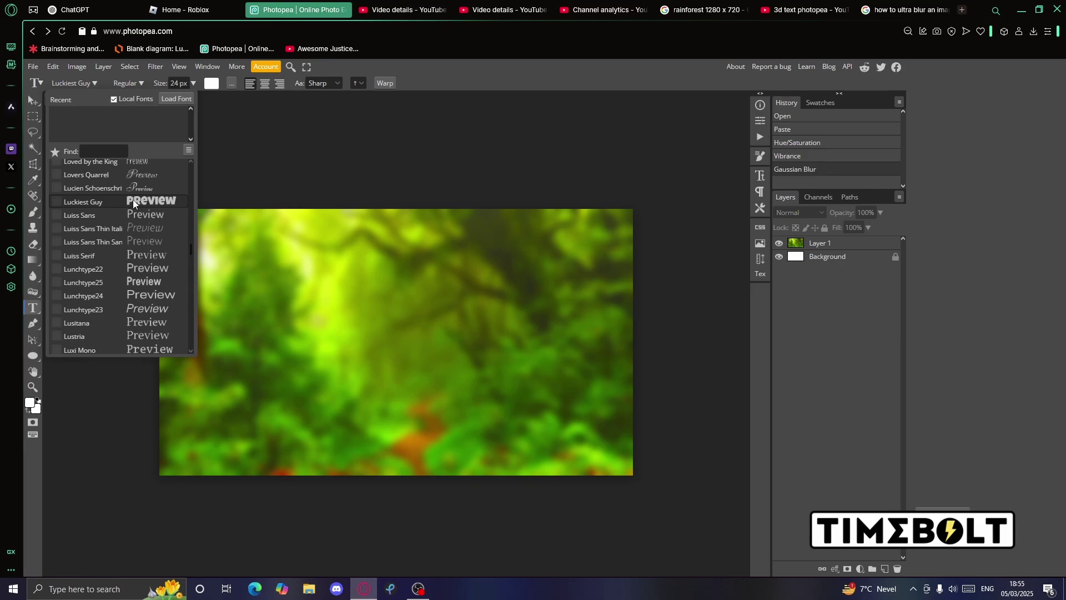
left_click(98, 149)
left_click(104, 151)
left_click(272, 189)
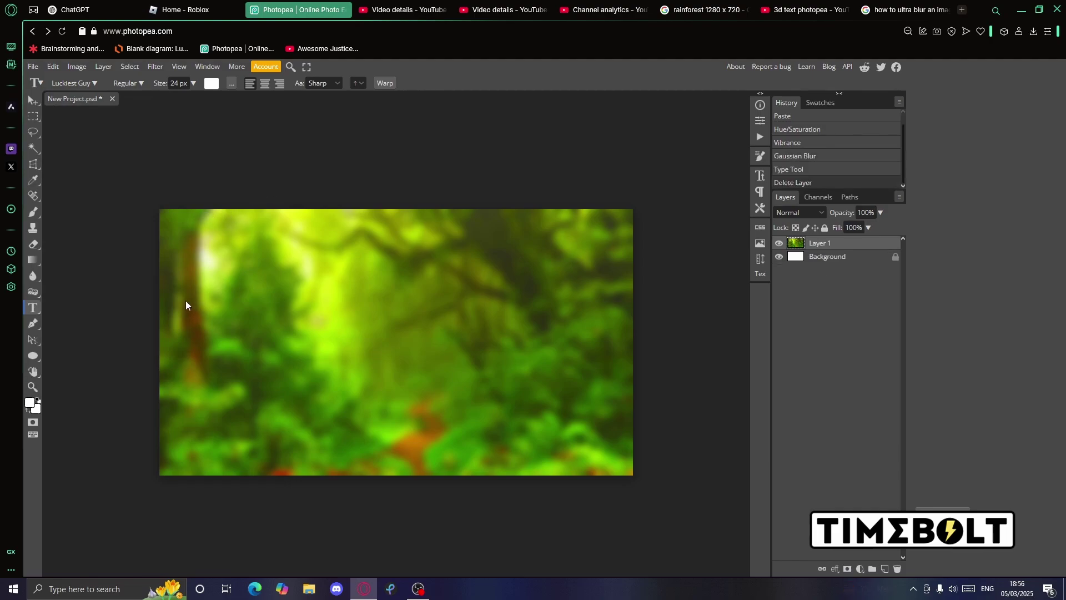
Add a white letter M in Luckiest Guy, enlarge it and place it in the lower-left corner of the canvas
left_click_drag(185, 301, 353, 434)
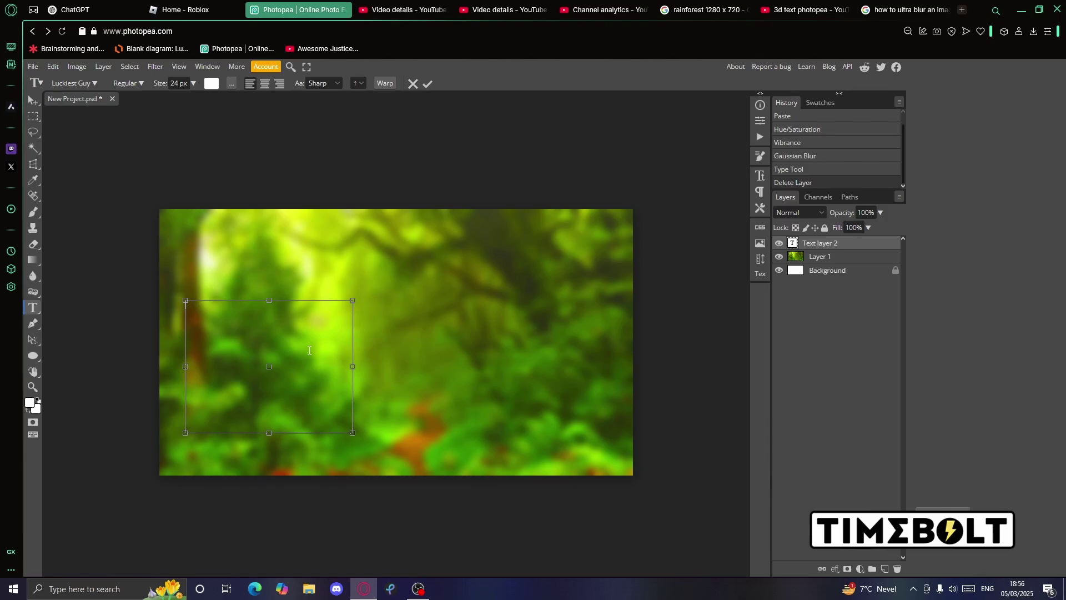
type("M")
key("Escape")
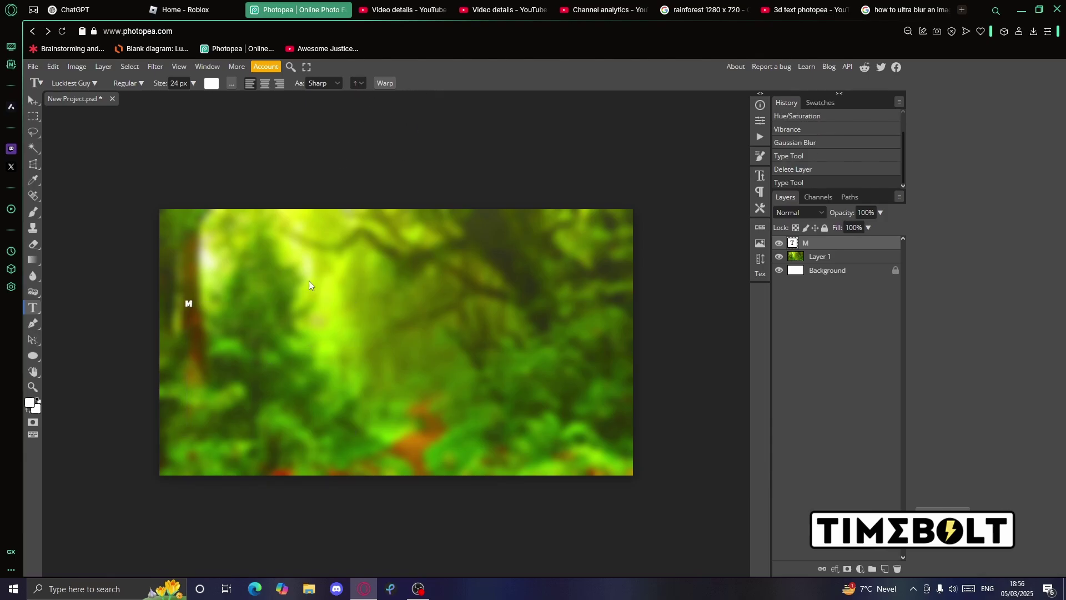
key("v")
left_click_drag(192, 309, 279, 454)
key("Return")
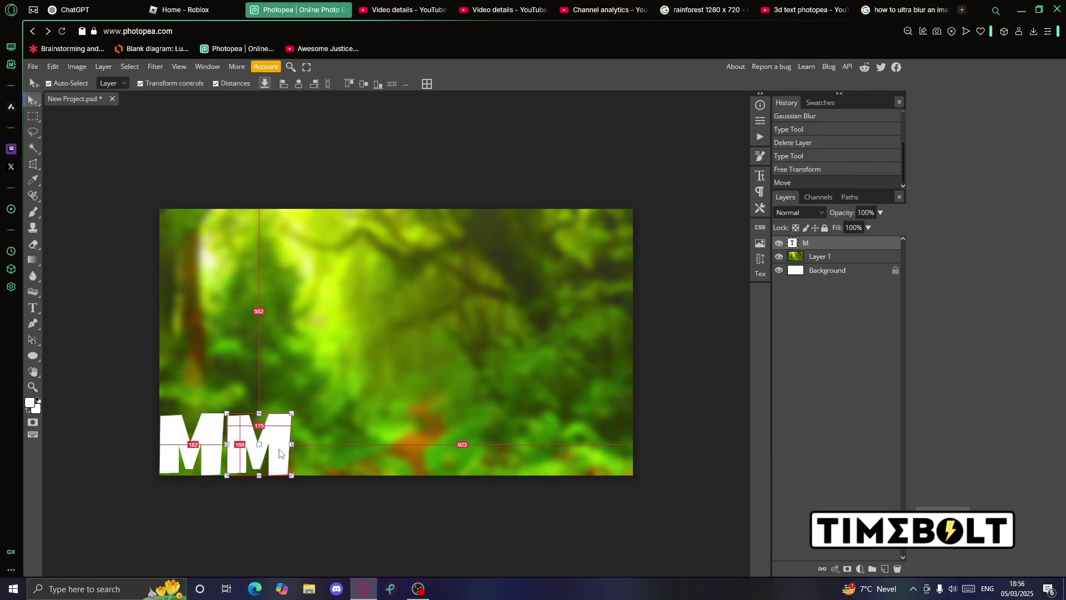
Duplicate the M side by side along the canvas's lower edge and change the copies to A, K and E, spelling MAKE
key("t")
key("BackSpace")
type("A")
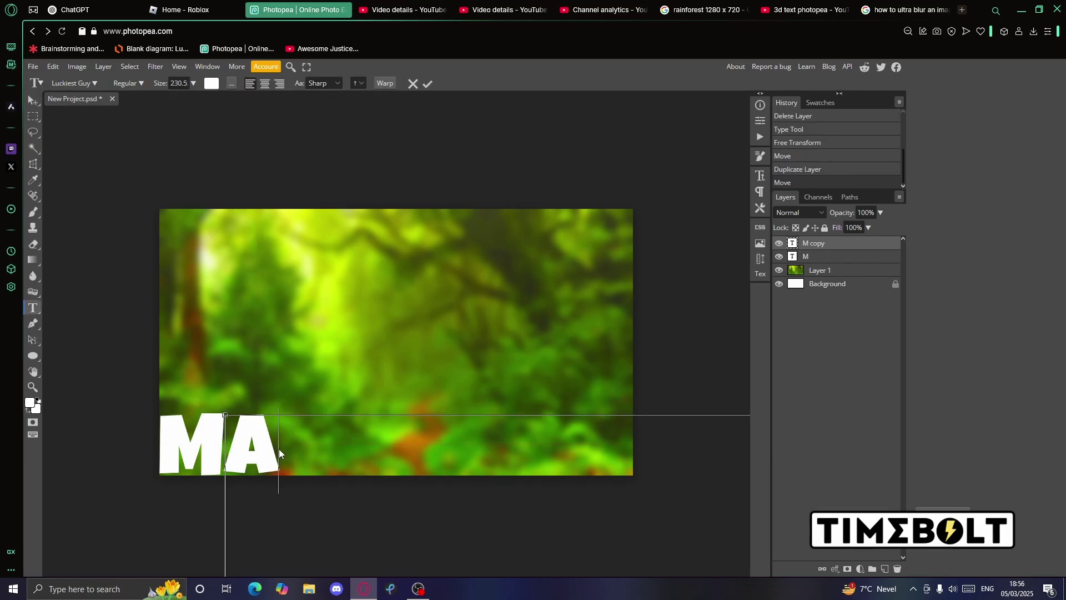
left_click(426, 84)
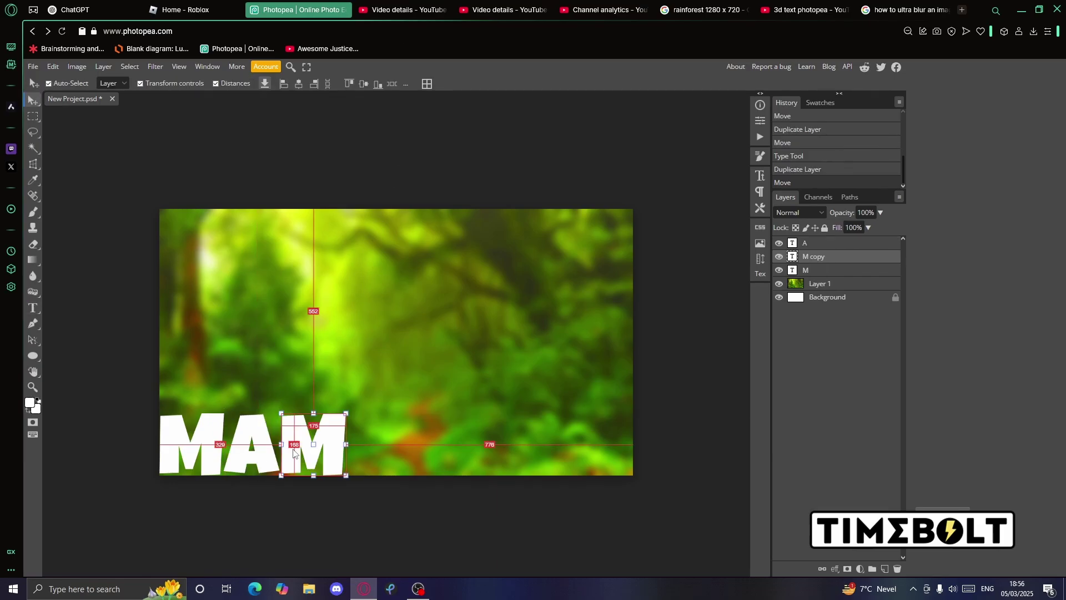
double_click(293, 453)
key("BackSpace")
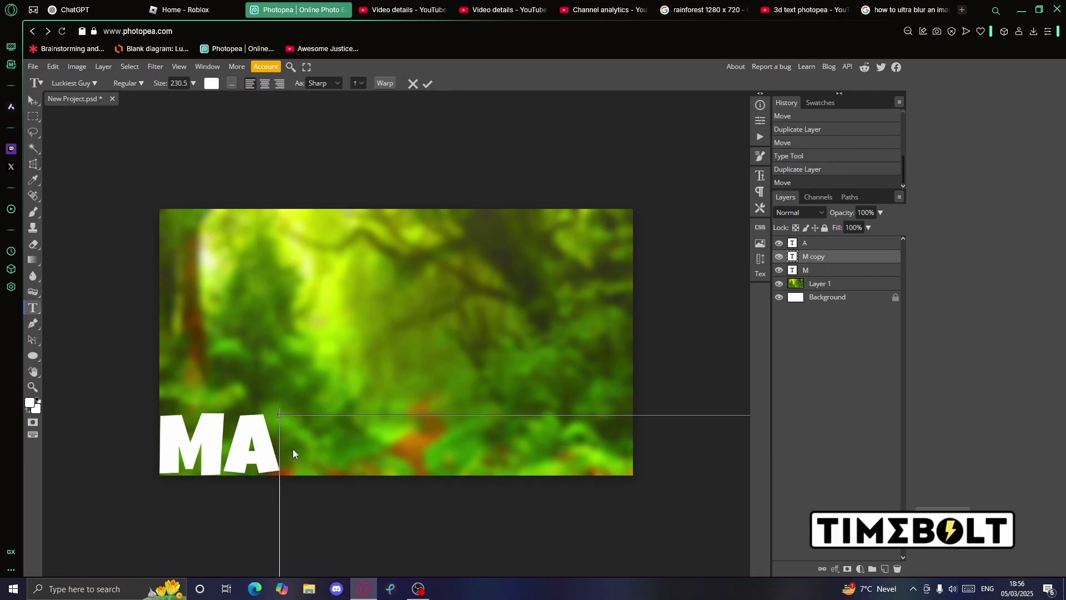
type("K")
left_click(435, 82)
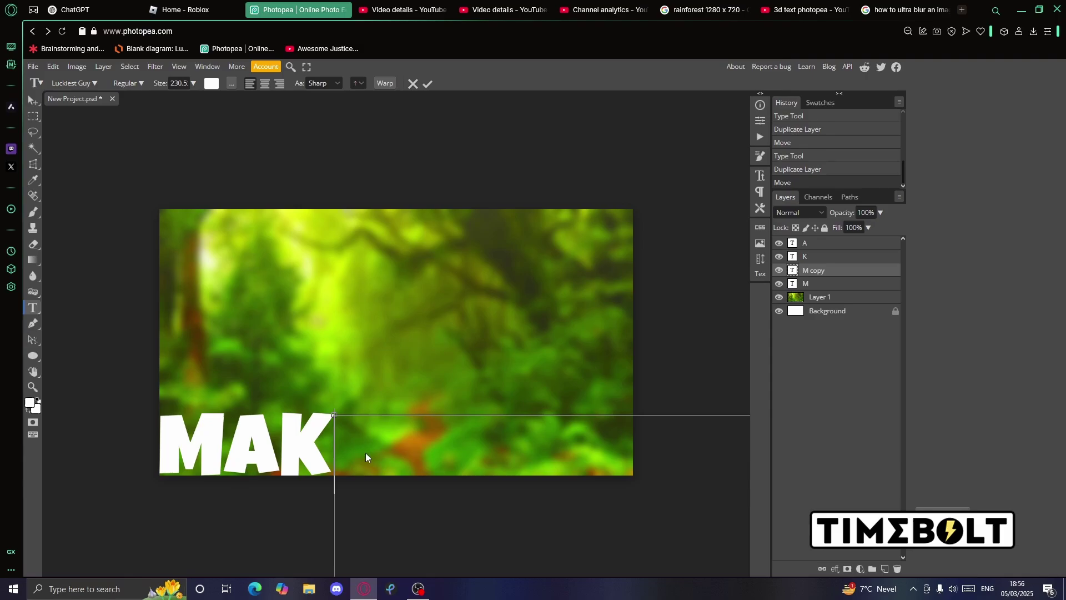
type("E")
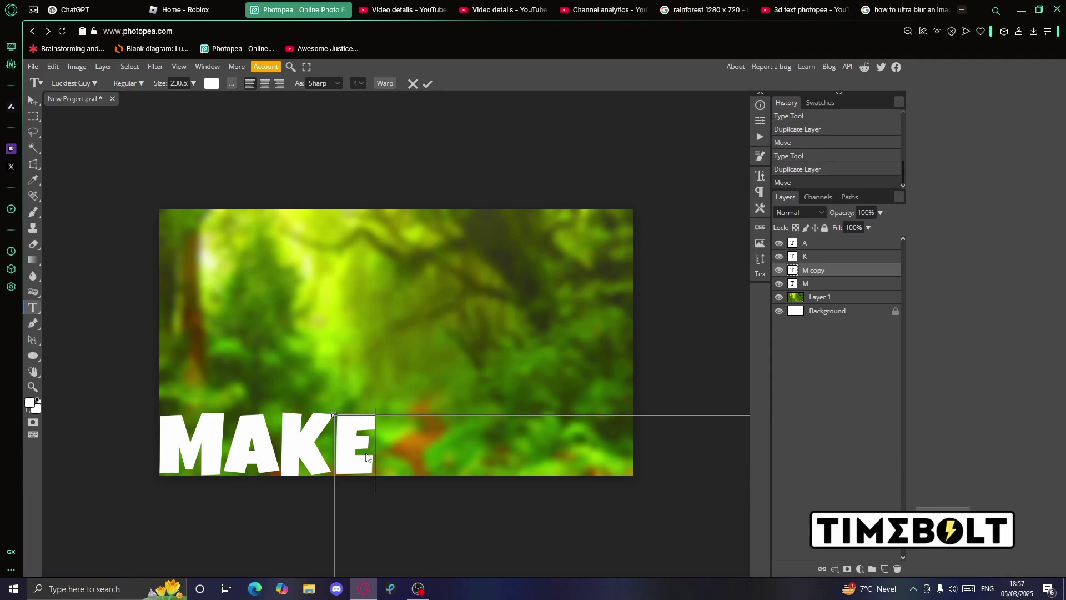
left_click(428, 85)
left_click(454, 147)
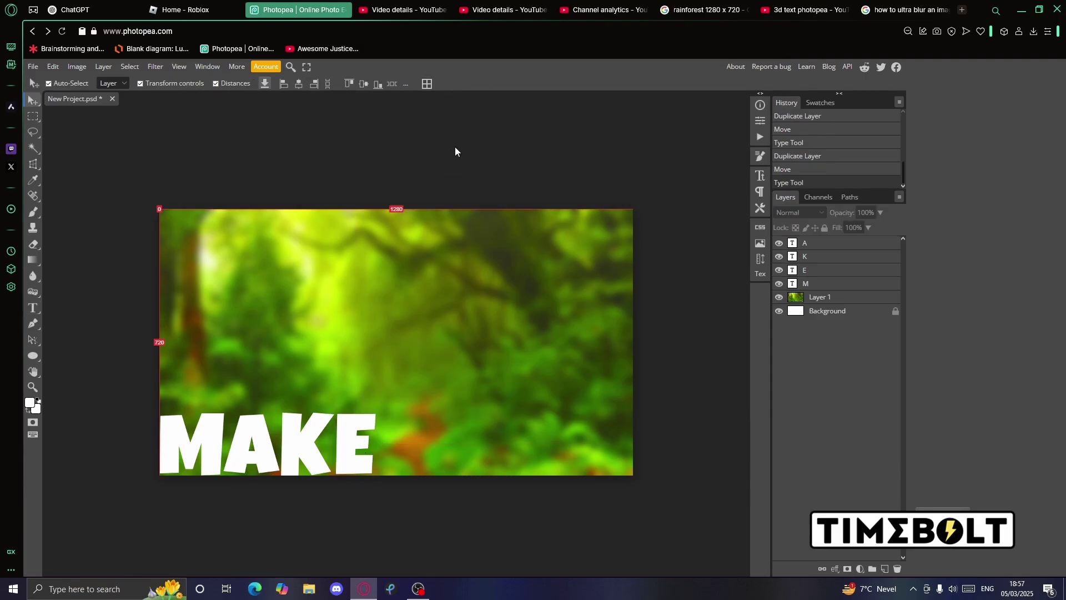
Rotate the individual letters of MAKE slightly for an uneven look, tilting the A by about 2.4°
left_click(204, 441)
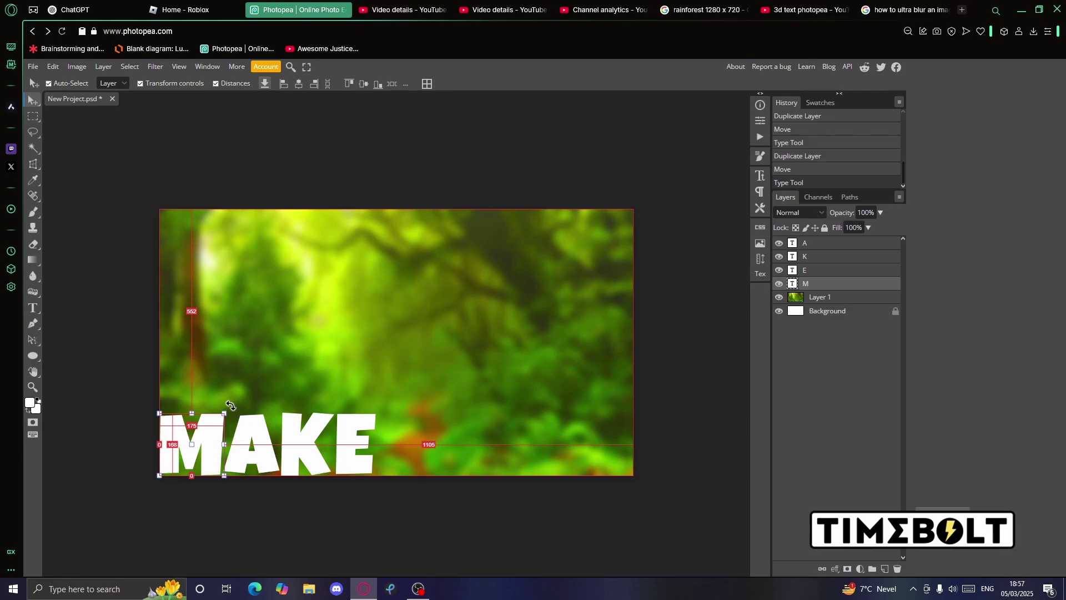
left_click_drag(231, 406, 293, 405)
key("Return")
left_click(263, 454)
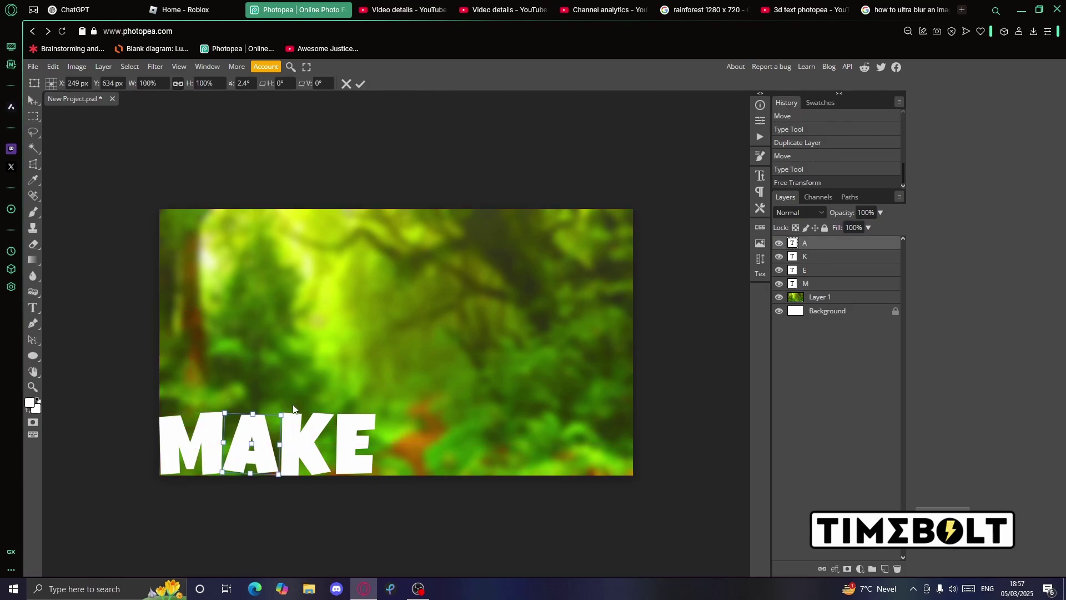
left_click(361, 84)
left_click(317, 441)
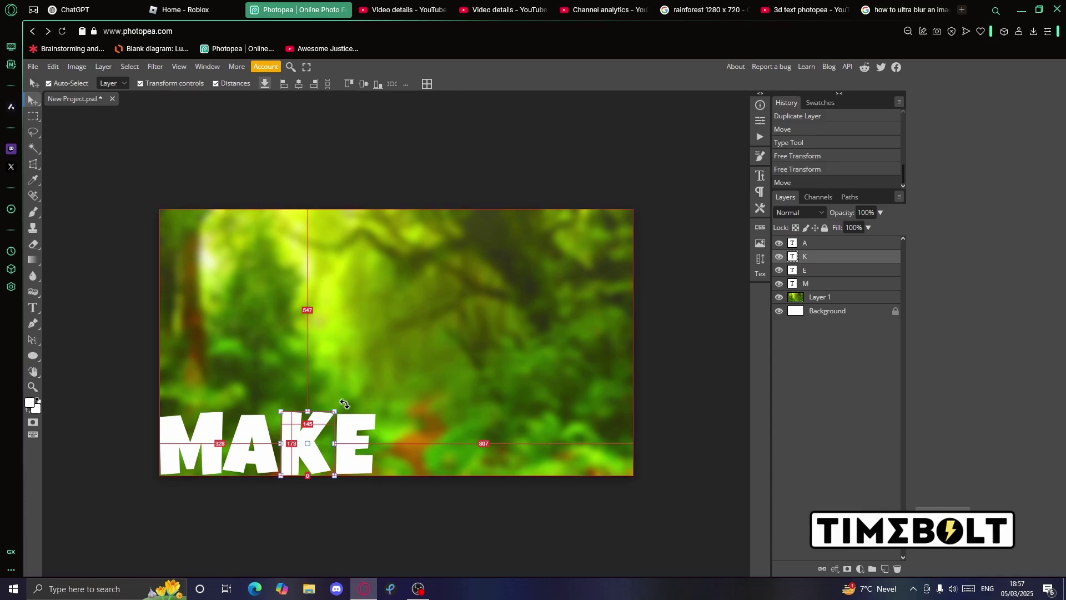
key("ctrl+t")
left_click(360, 83)
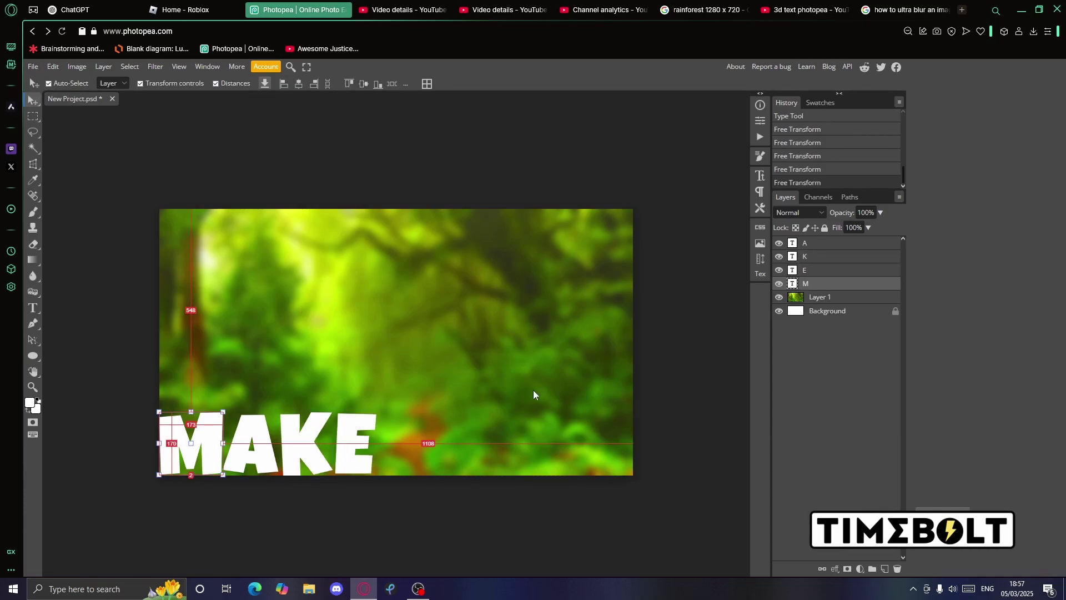
Merge the M, A, K and E text layers into one layer and center the word on the canvas
left_click(847, 248, "shift")
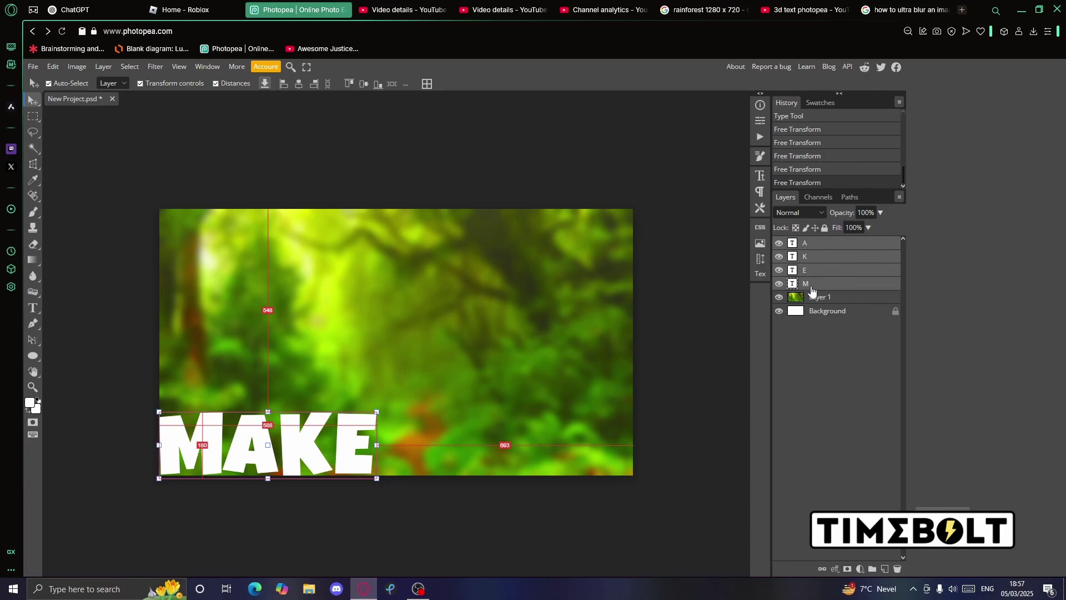
right_click(815, 260)
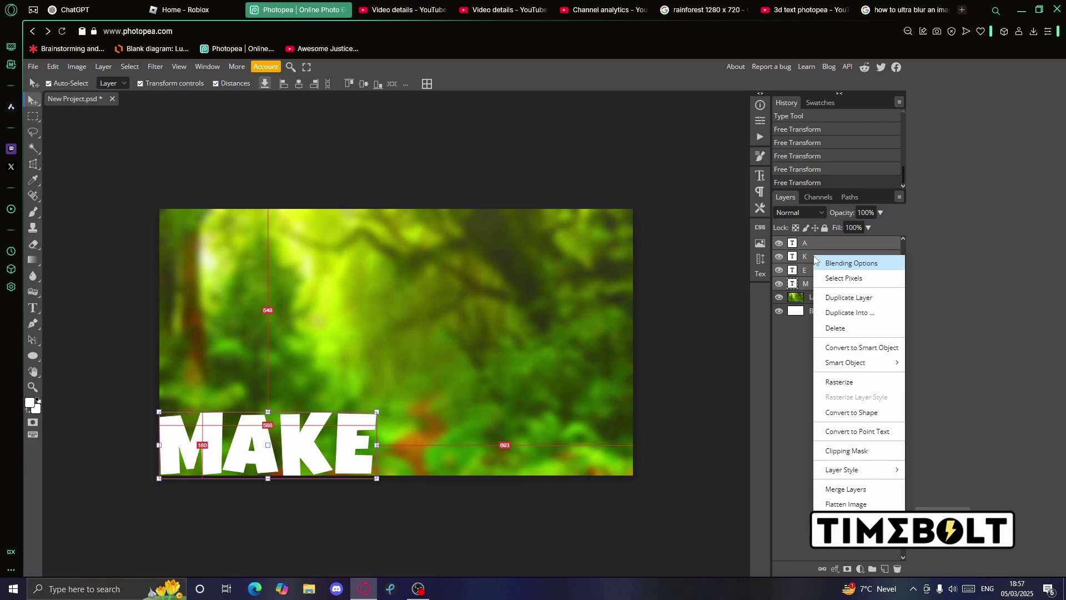
left_click(872, 491)
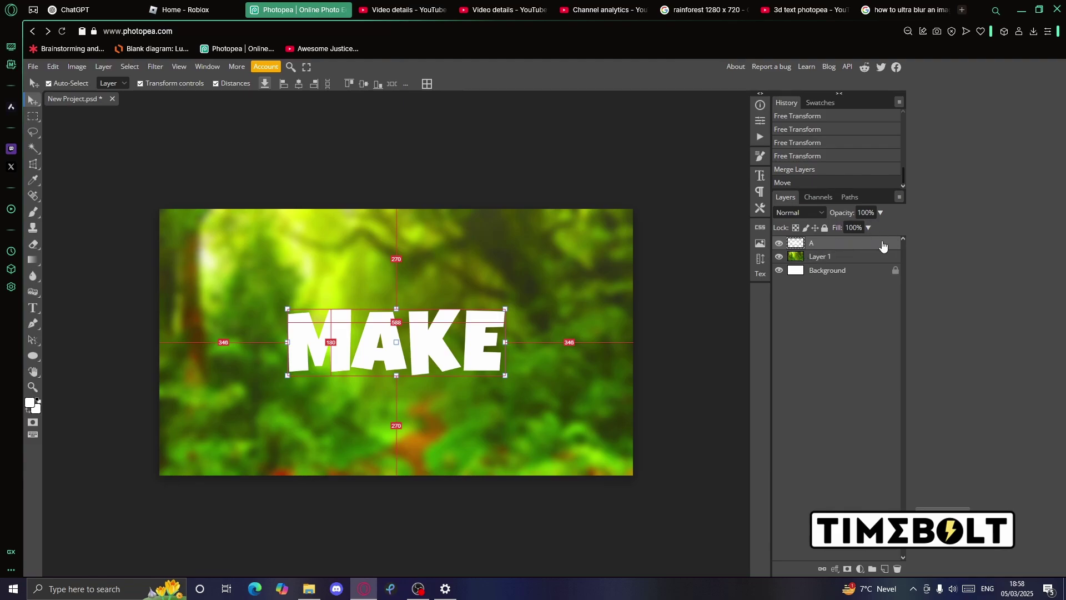
Apply a green Color Overlay with the color 00c800 to the merged MAKE layer
double_click(840, 250)
left_click(744, 425)
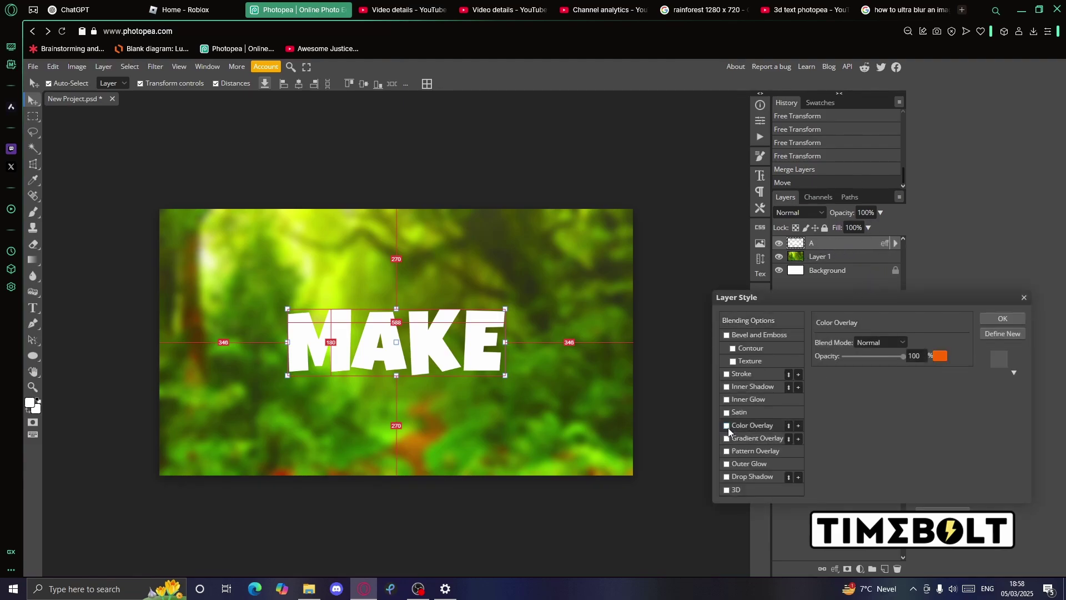
left_click(940, 356)
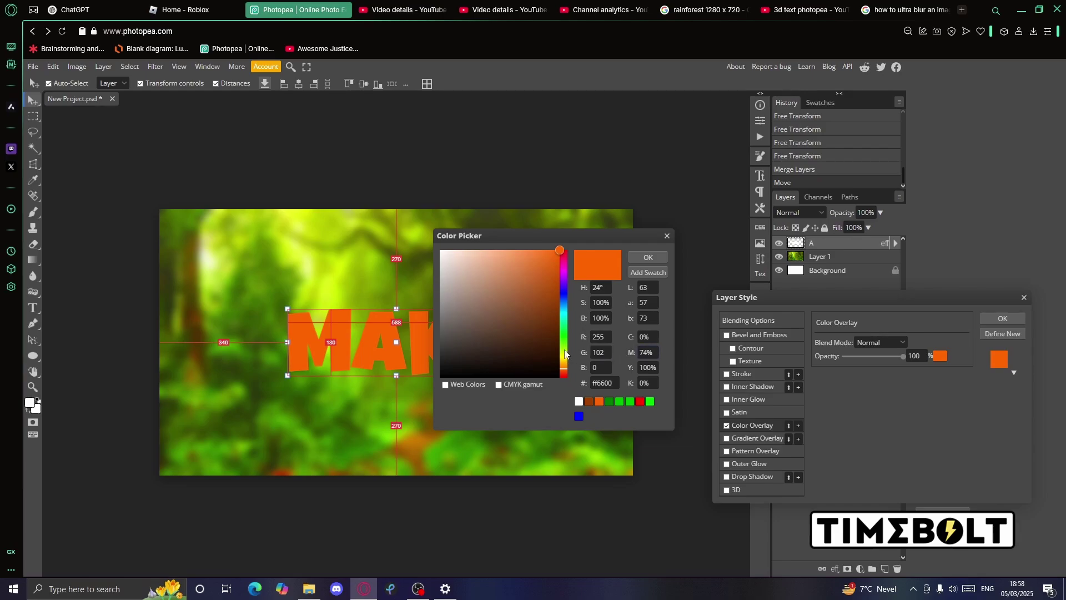
left_click_drag(565, 350, 567, 347)
double_click(607, 339)
type("0")
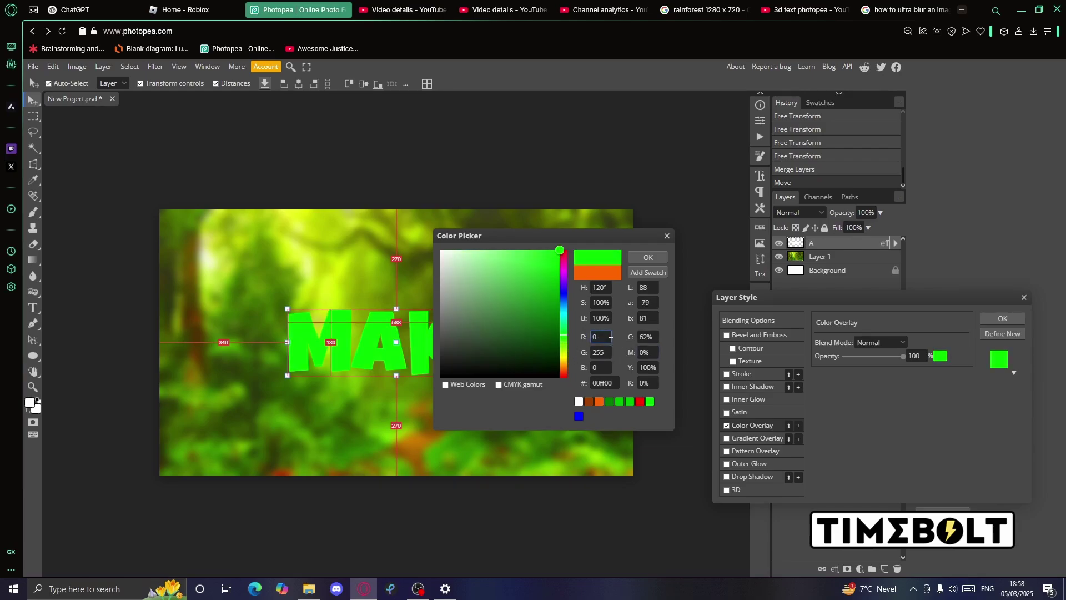
left_click_drag(557, 253, 604, 278)
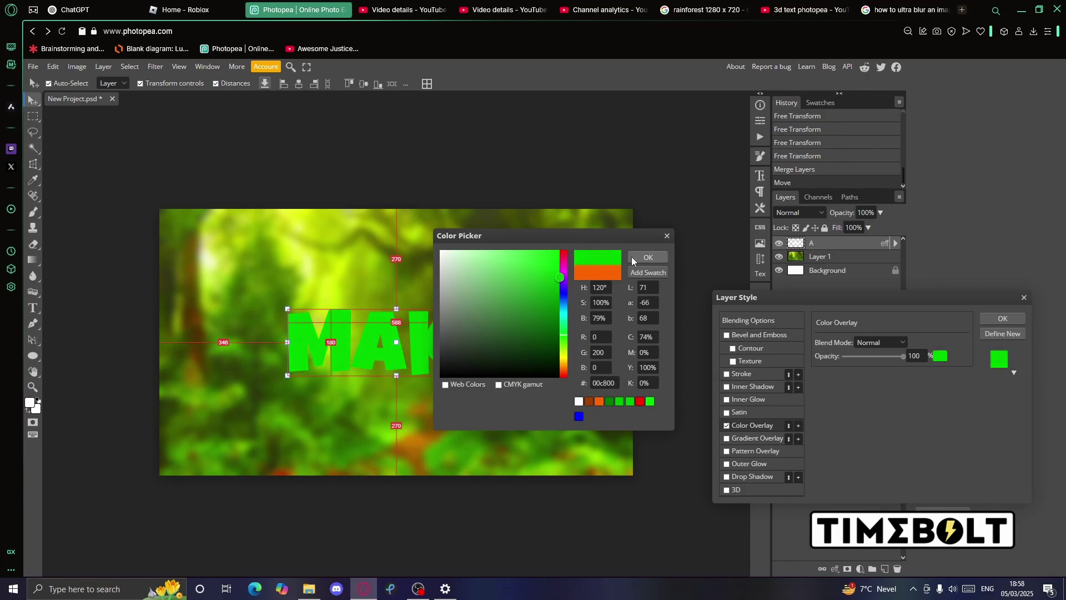
left_click(632, 258)
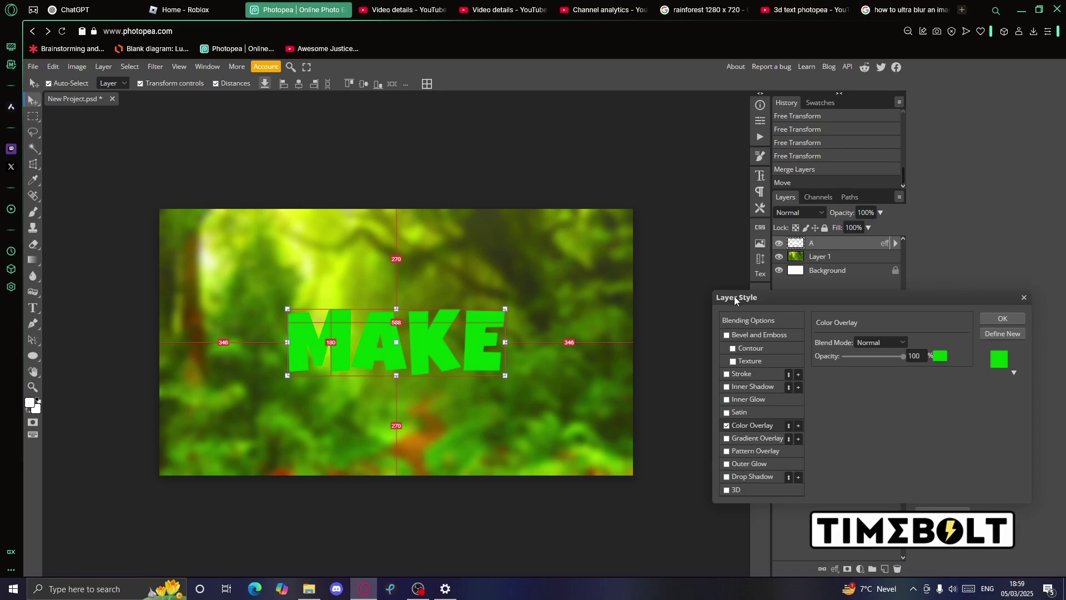
Add a 3D effect to the MAKE layer with a distance of 41 px and a shrink of 15%
left_click(726, 491)
left_click(728, 493)
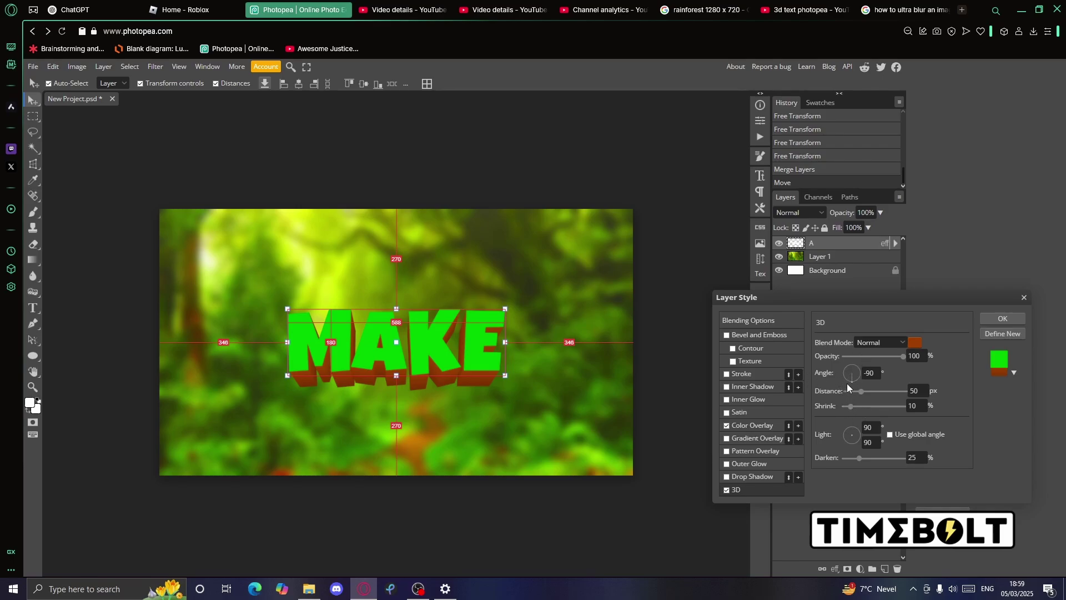
left_click_drag(861, 391, 980, 411)
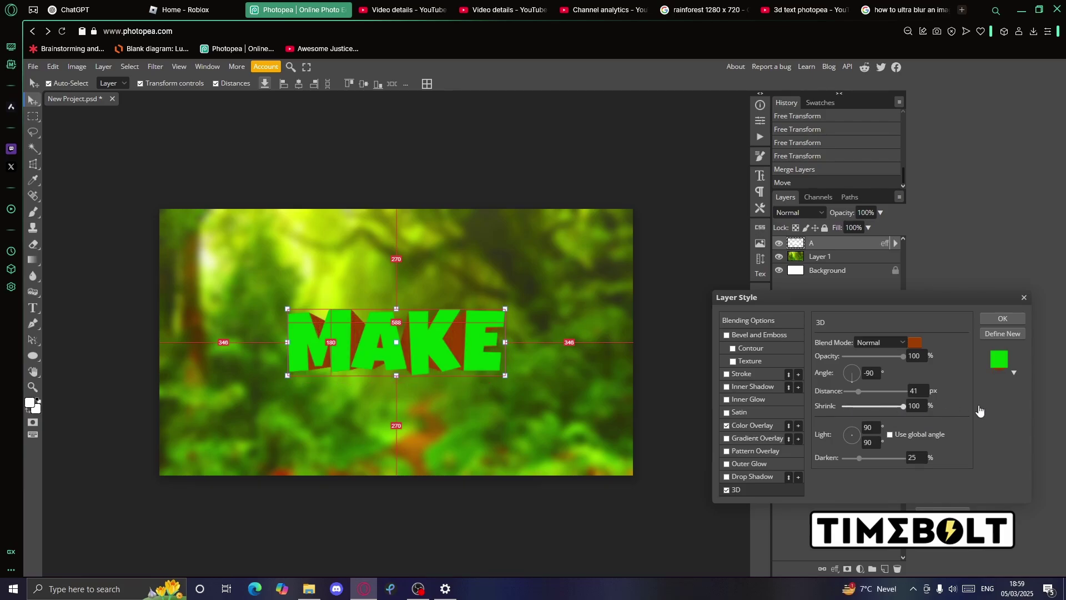
left_click_drag(980, 410, 853, 413)
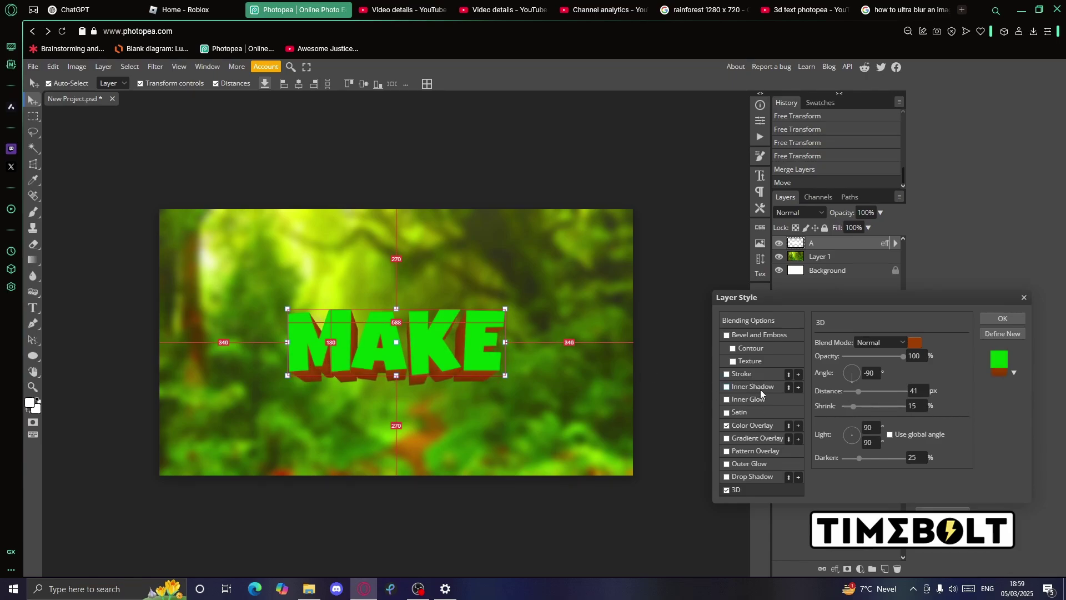
Set the 3D effect's color to dark green 007800 and apply the layer style to the MAKE layer
left_click(916, 343)
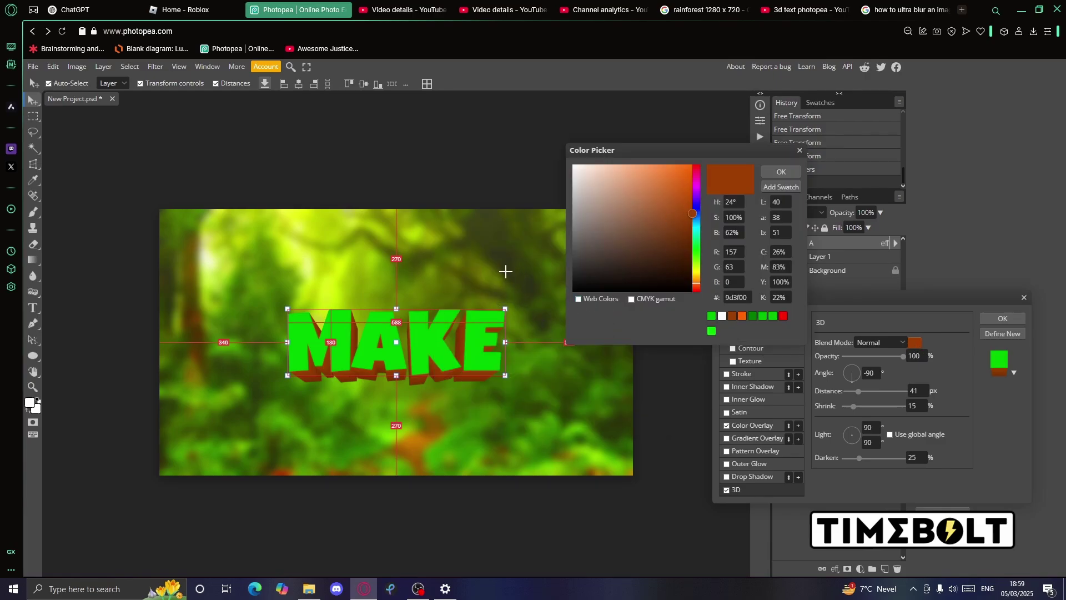
left_click(491, 246)
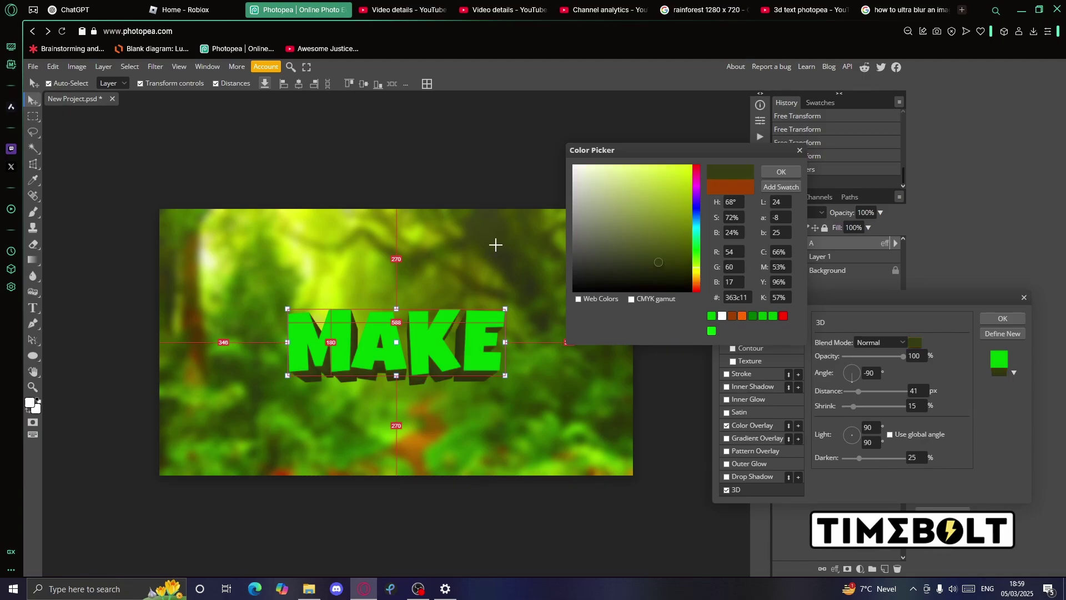
left_click(443, 281)
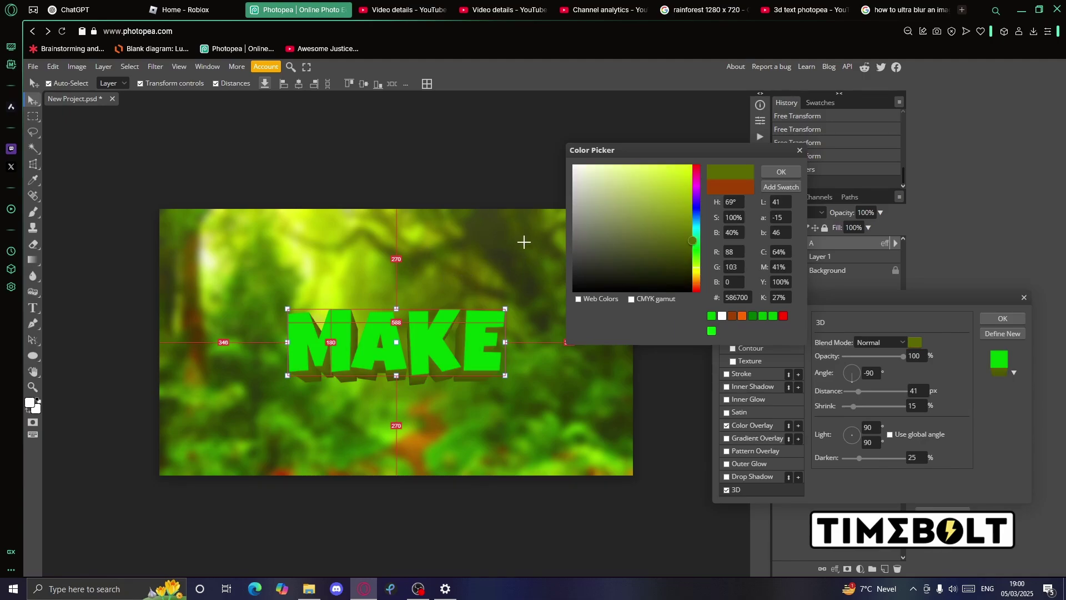
left_click(473, 344)
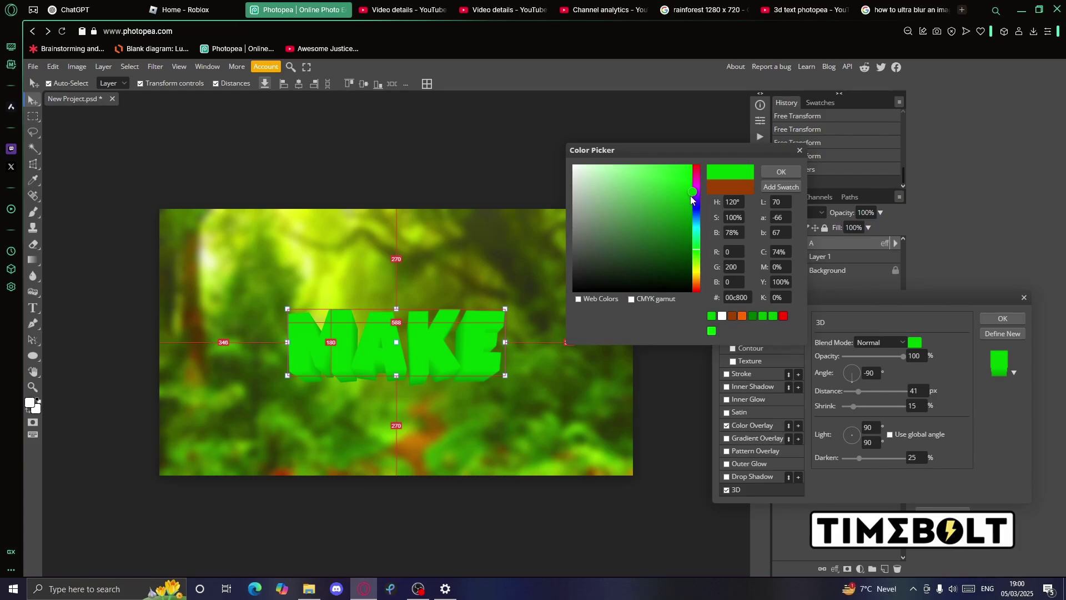
mouse_move(688, 203)
left_mouse_down()
mouse_move(693, 223)
mouse_move(724, 232)
left_mouse_up()
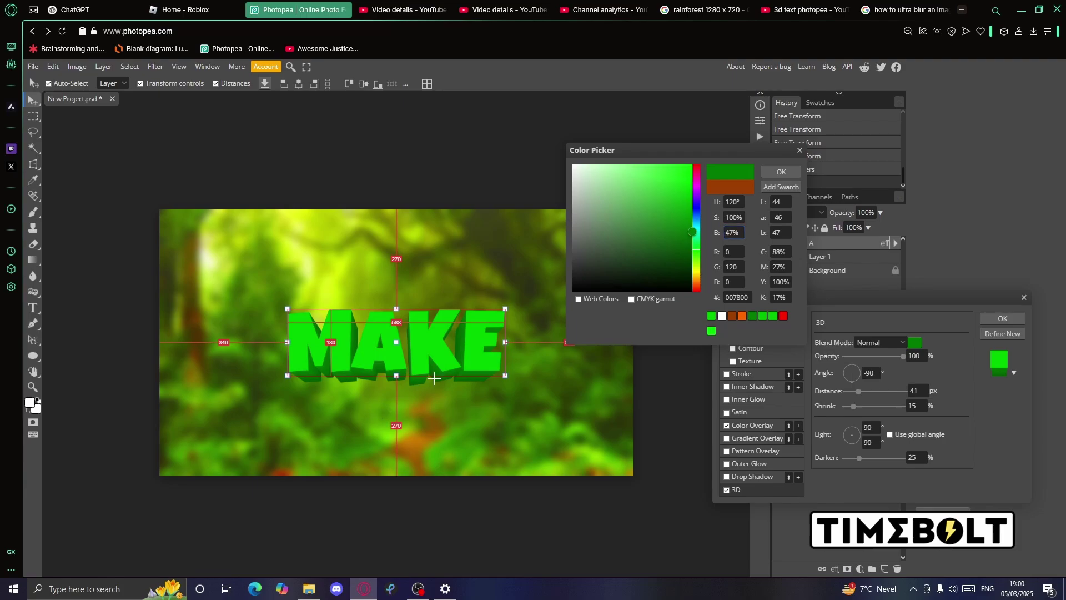
left_click(774, 173)
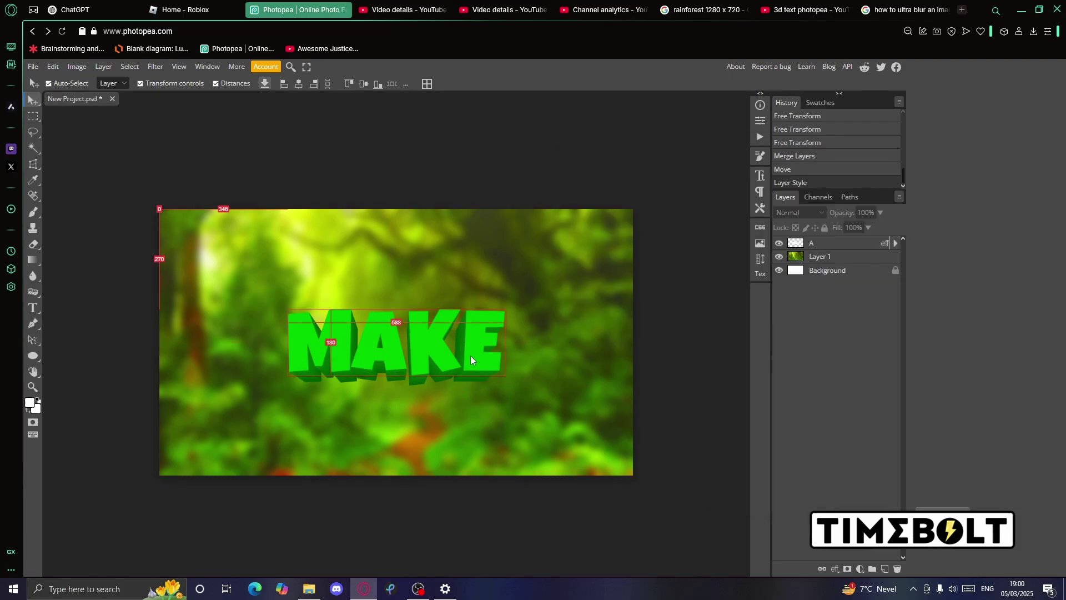
Convert the styled MAKE layer to a smart object
right_click(861, 247)
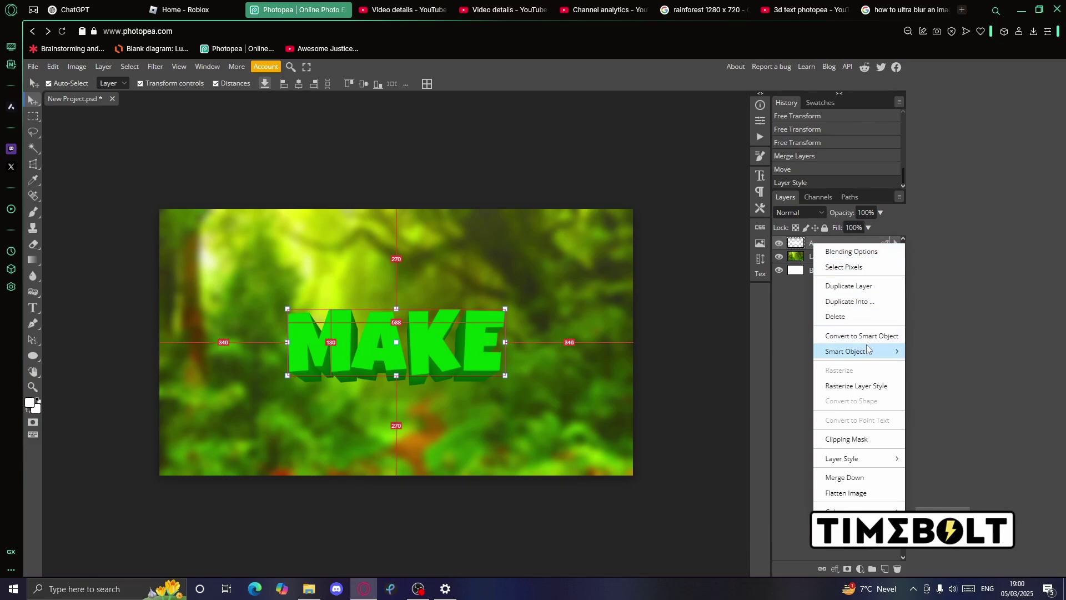
left_click(884, 340)
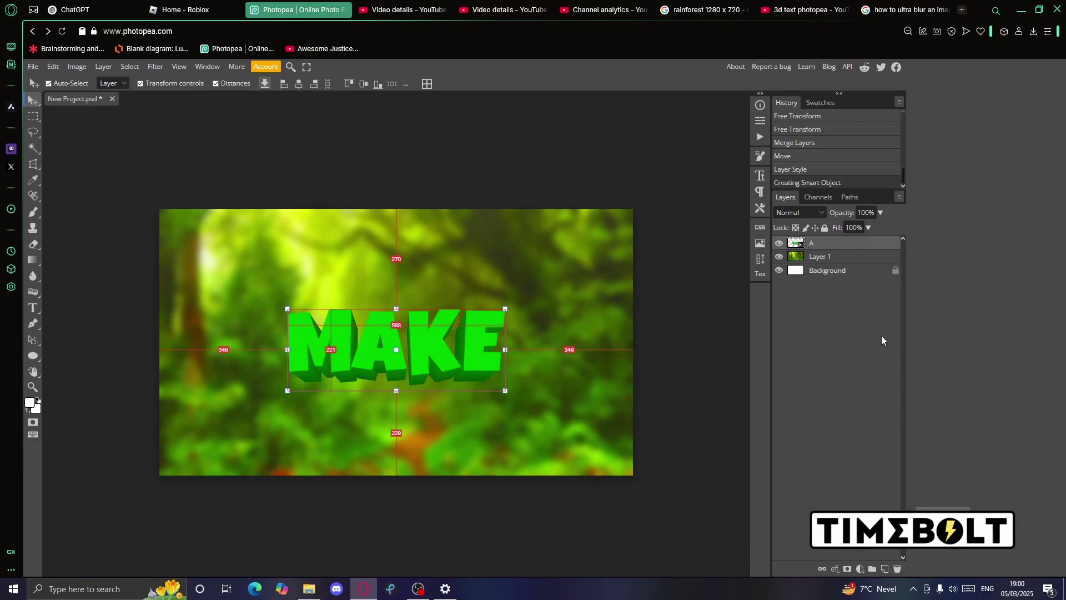
Try adding a second 3D effect to the MAKE smart object
double_click(881, 247)
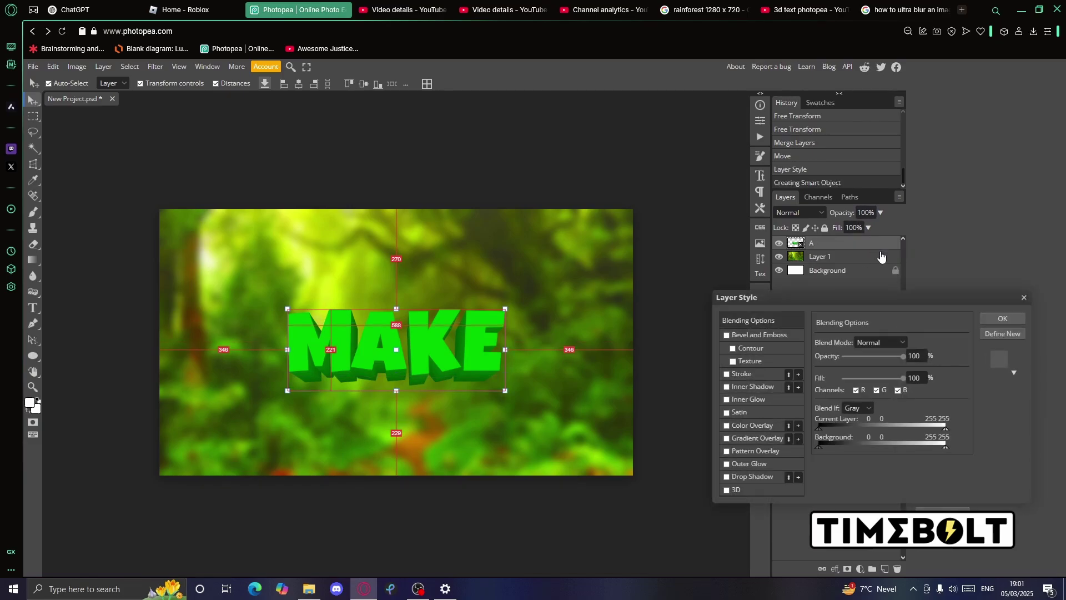
left_click(726, 490)
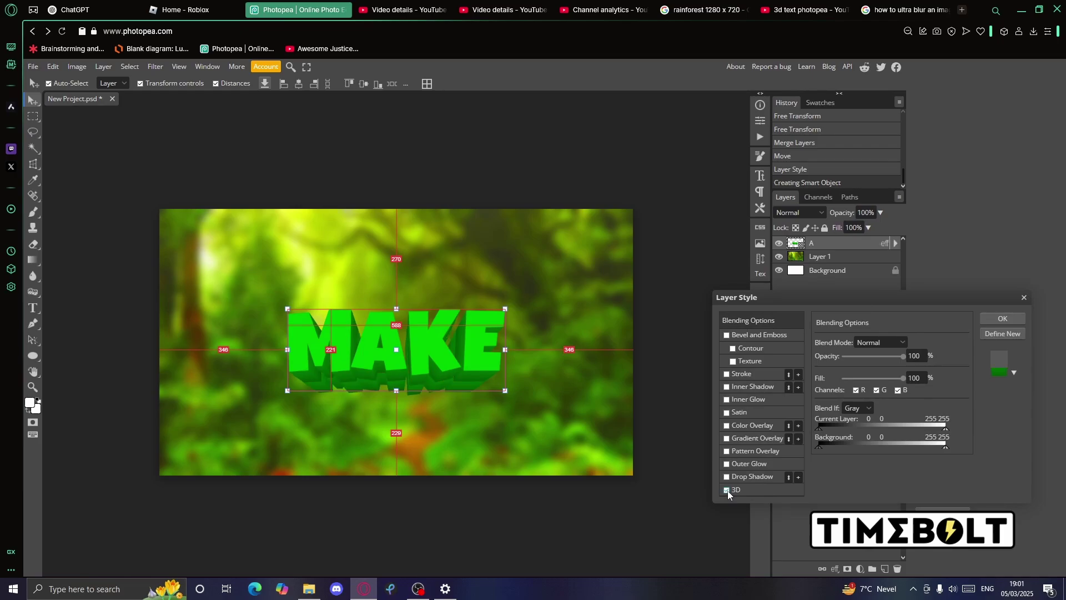
key("Escape")
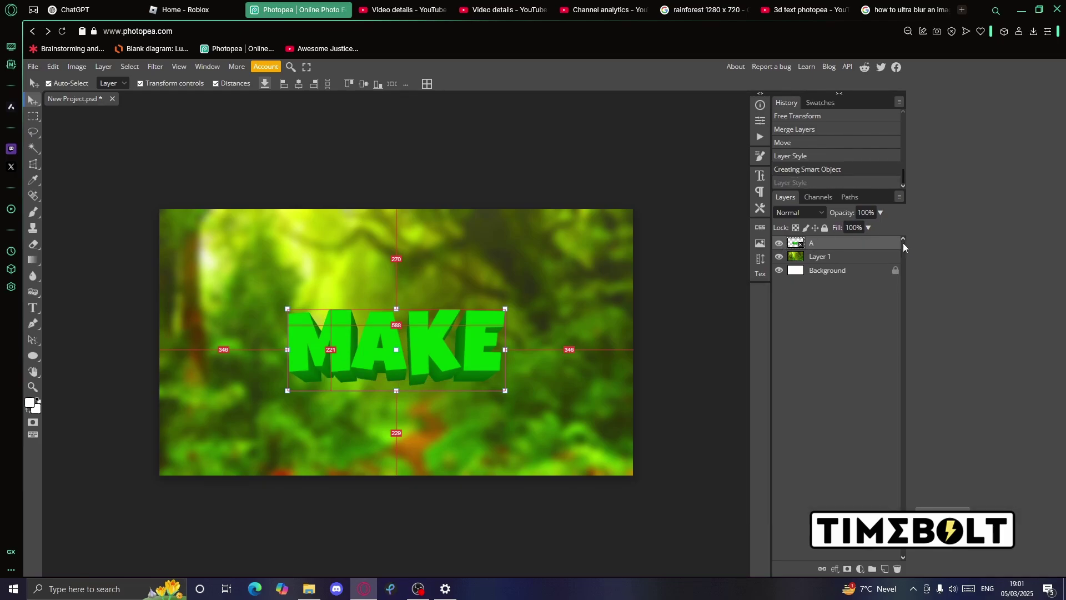
Add a white Inner Glow to the MAKE smart object, with Color Dodge blending and a size of 10 px
double_click(886, 246)
left_click(727, 399)
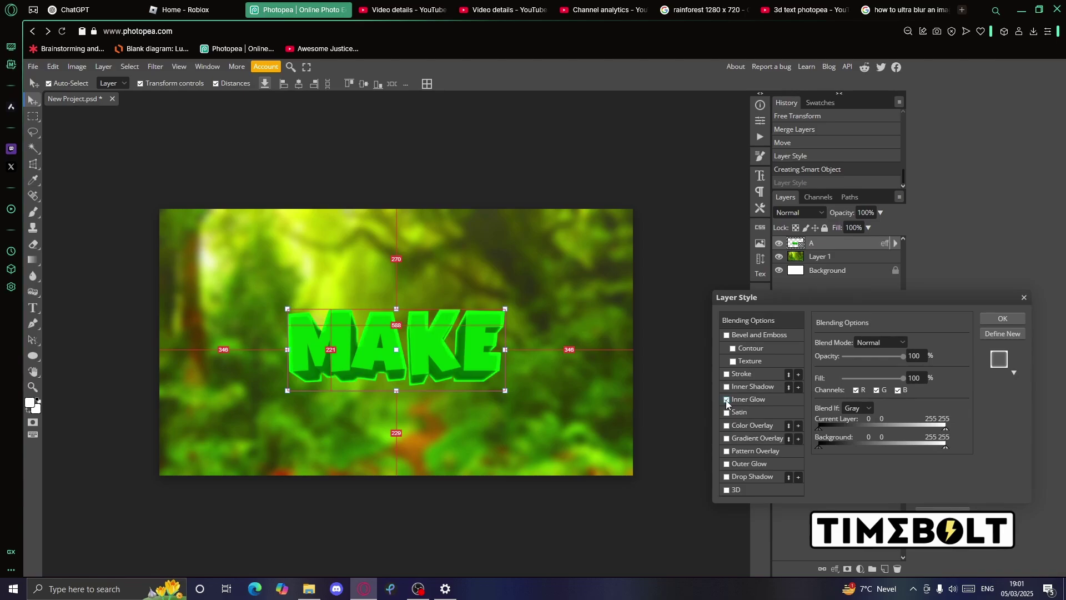
left_click(748, 400)
left_click(888, 342)
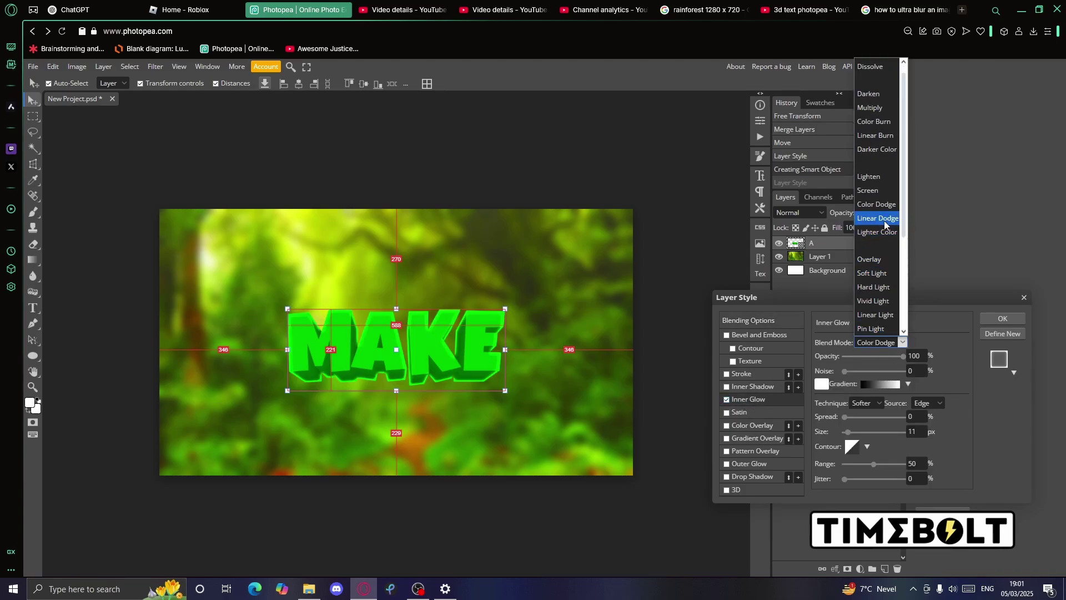
left_click(817, 356)
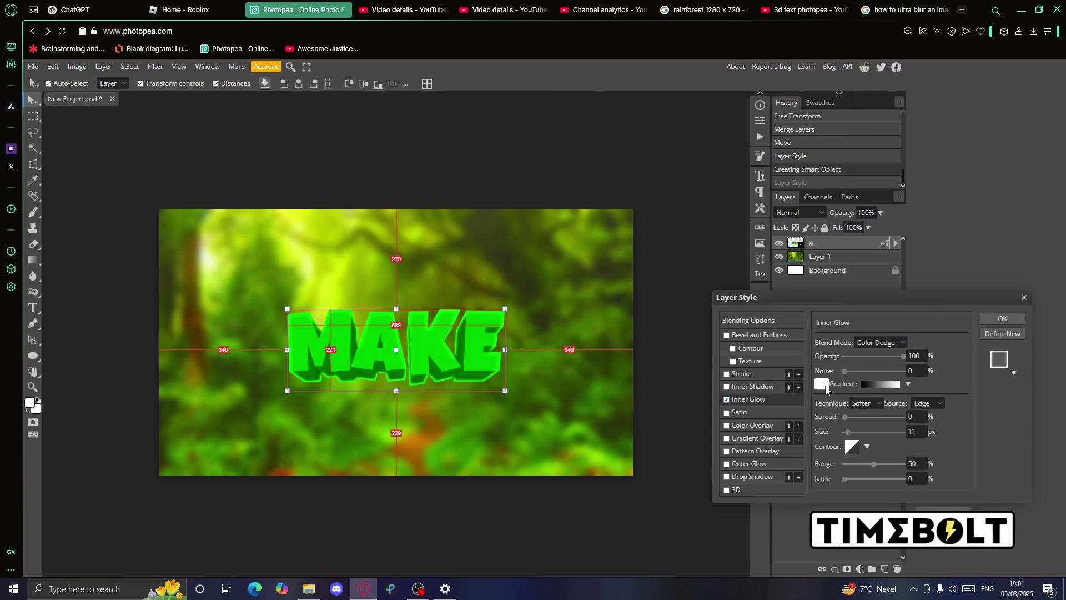
left_click(824, 384)
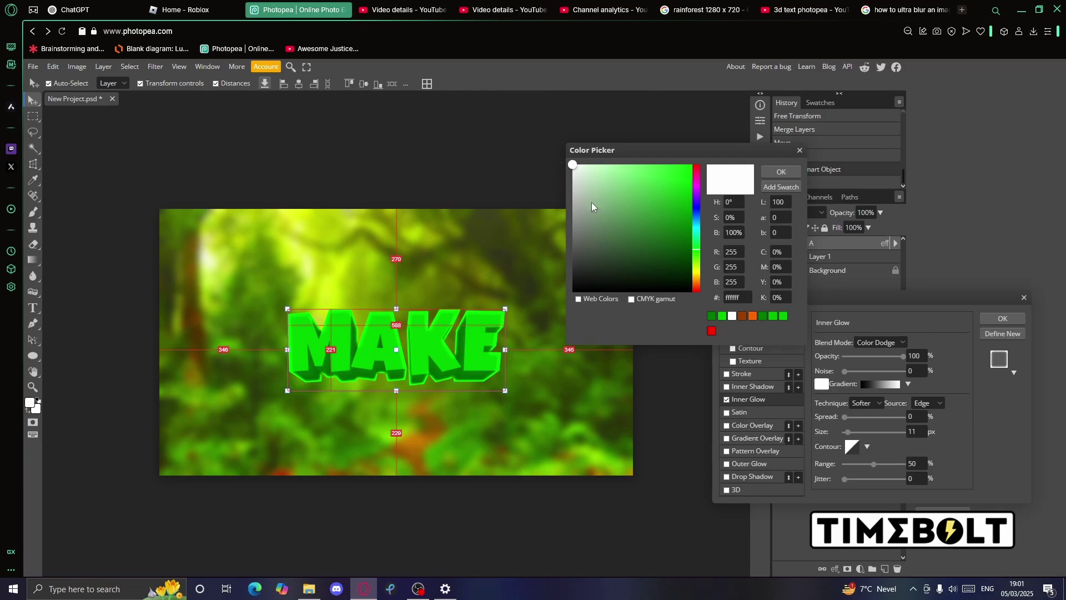
left_click(769, 172)
left_click_drag(850, 437, 849, 437)
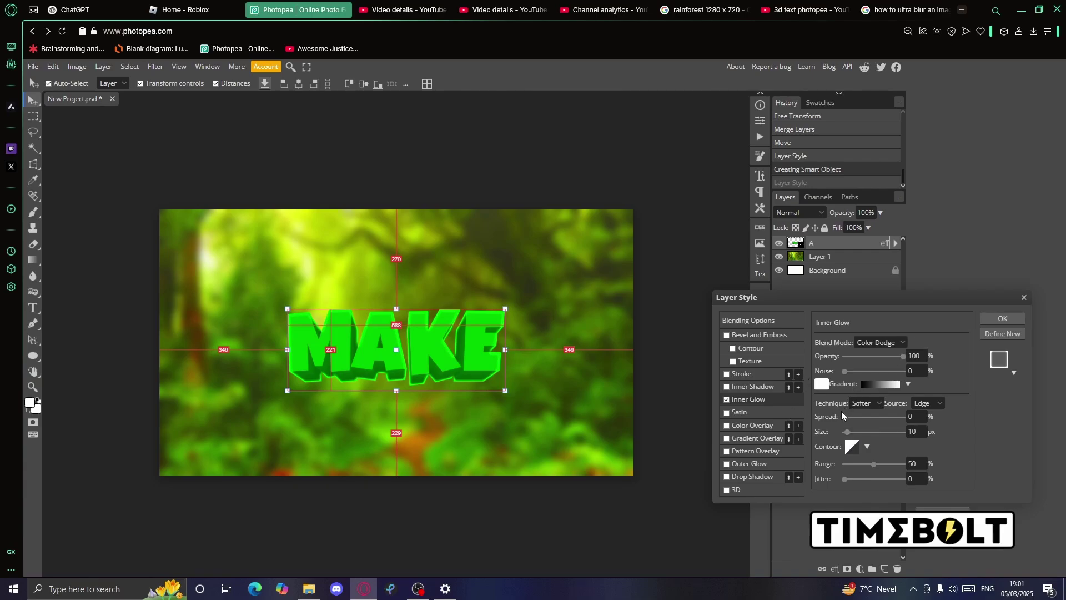
Add a black Multiply Satin effect to the MAKE layer, with 20% opacity, a 90° angle and a distance of 0 px
left_click(726, 413)
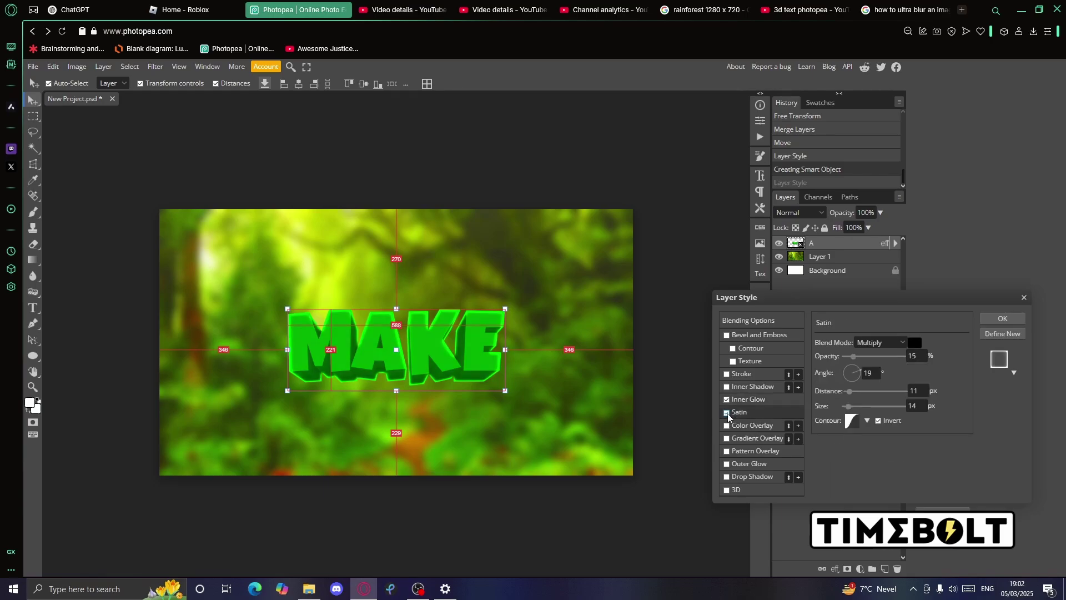
mouse_move(853, 357)
left_mouse_down()
mouse_move(873, 358)
mouse_move(854, 364)
left_mouse_up()
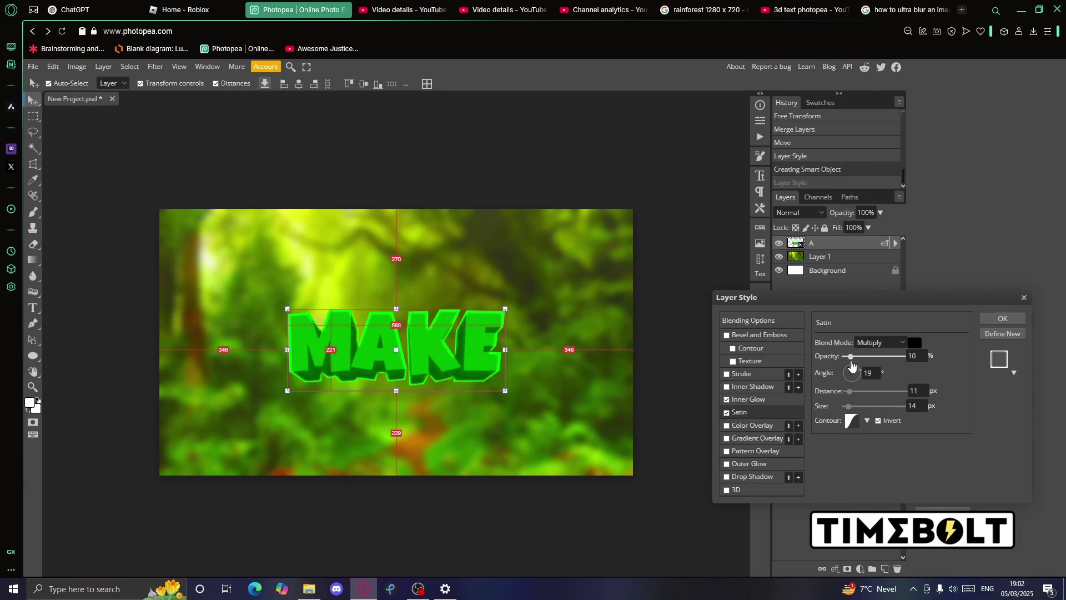
left_click(728, 414)
left_click(728, 414)
left_click(727, 413)
left_click(728, 413)
mouse_move(851, 358)
left_mouse_down()
mouse_move(888, 357)
mouse_move(857, 356)
mouse_move(854, 344)
left_mouse_up()
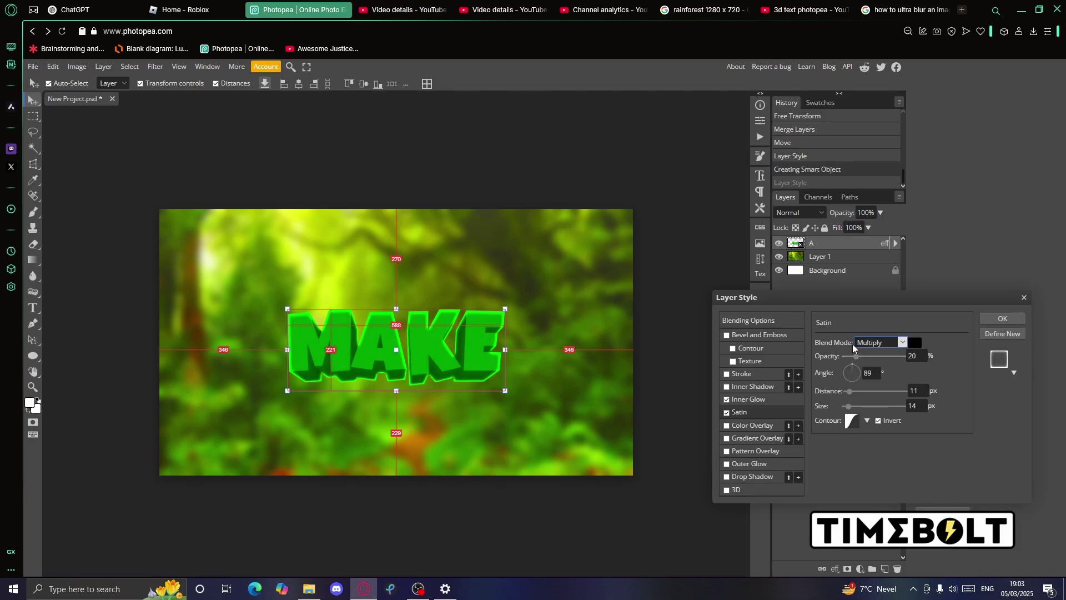
mouse_move(849, 392)
left_mouse_down()
mouse_move(916, 387)
mouse_move(841, 383)
mouse_move(860, 415)
mouse_move(956, 409)
mouse_move(798, 406)
left_mouse_up()
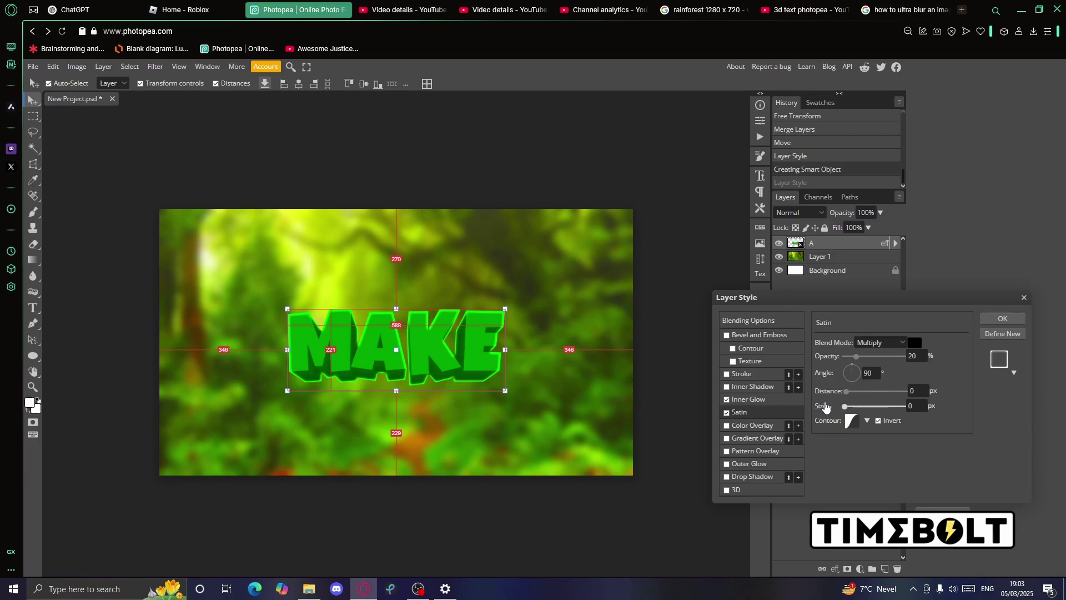
mouse_move(845, 414)
left_mouse_down()
mouse_move(923, 418)
mouse_move(860, 421)
mouse_move(858, 411)
left_mouse_up()
Add a black Drop Shadow with 50% opacity and a 90° angle to the MAKE layer, and apply the layer style
left_click(727, 477)
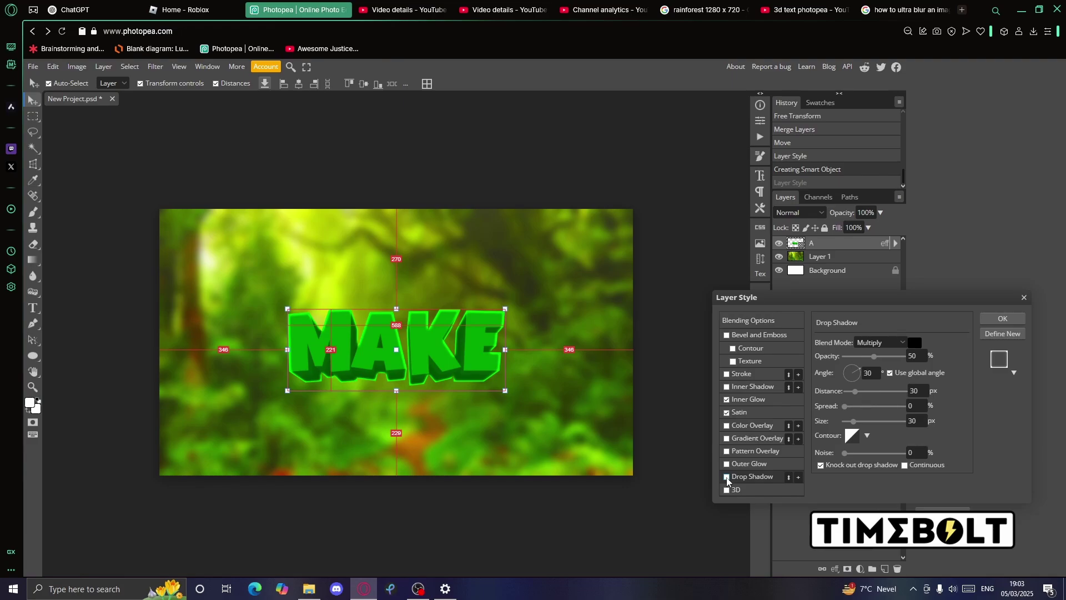
left_click(727, 477)
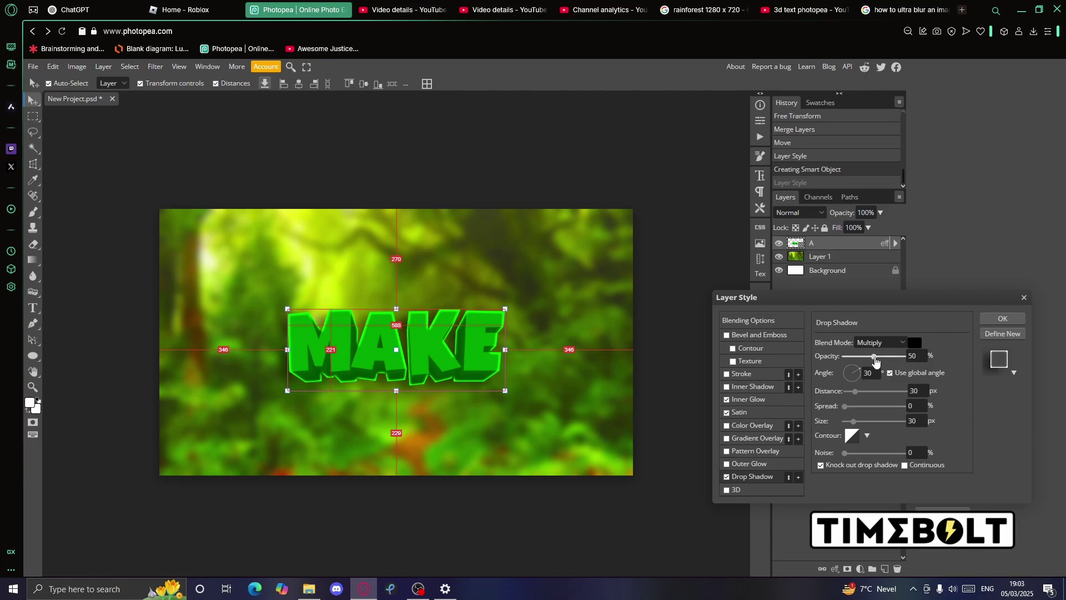
left_click_drag(874, 356, 910, 356)
left_click_drag(852, 373, 853, 369)
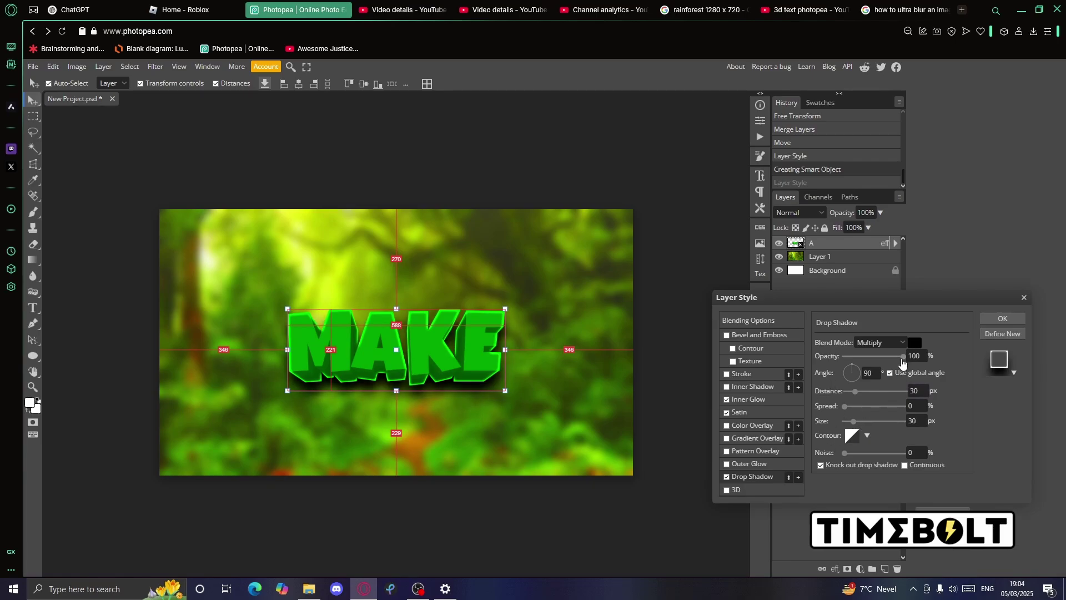
left_click_drag(903, 356, 875, 364)
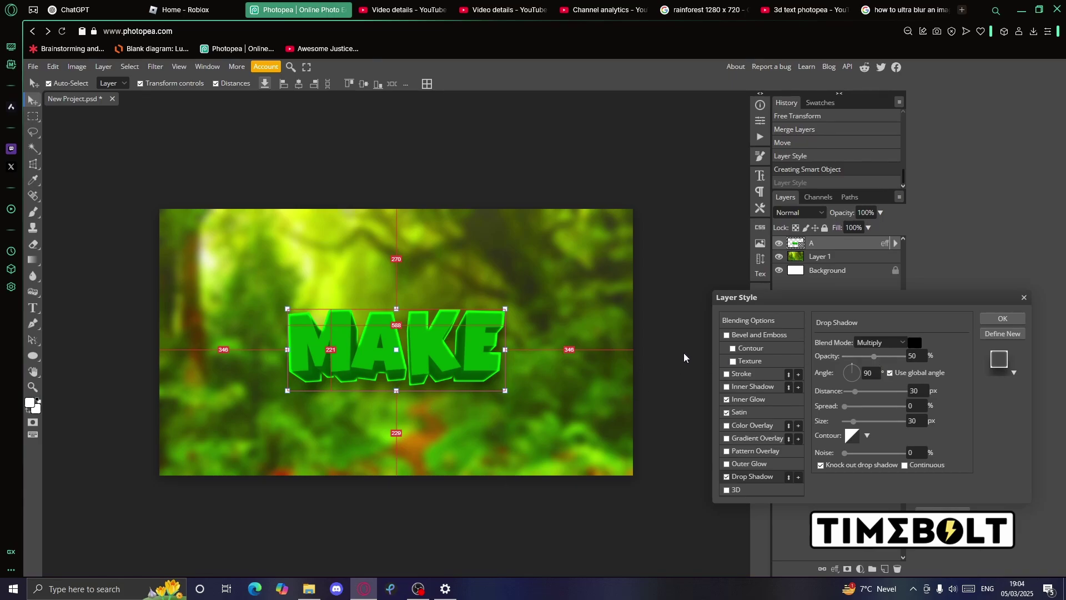
left_click(630, 338)
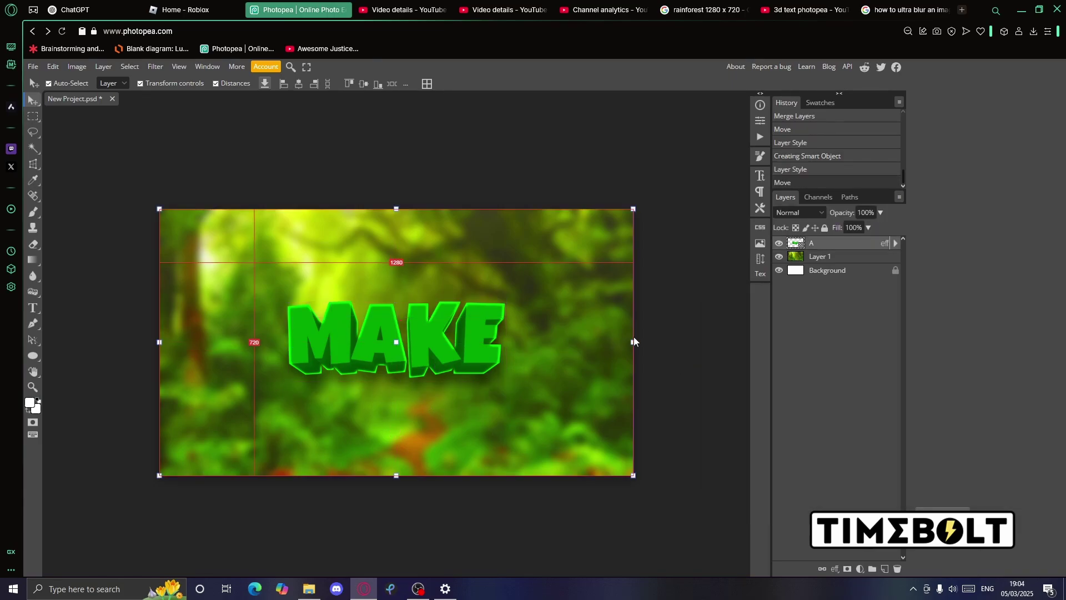
Move the MAKE text straight up into the upper half of the canvas, keeping it horizontally centred, and deselect it
left_click(466, 354)
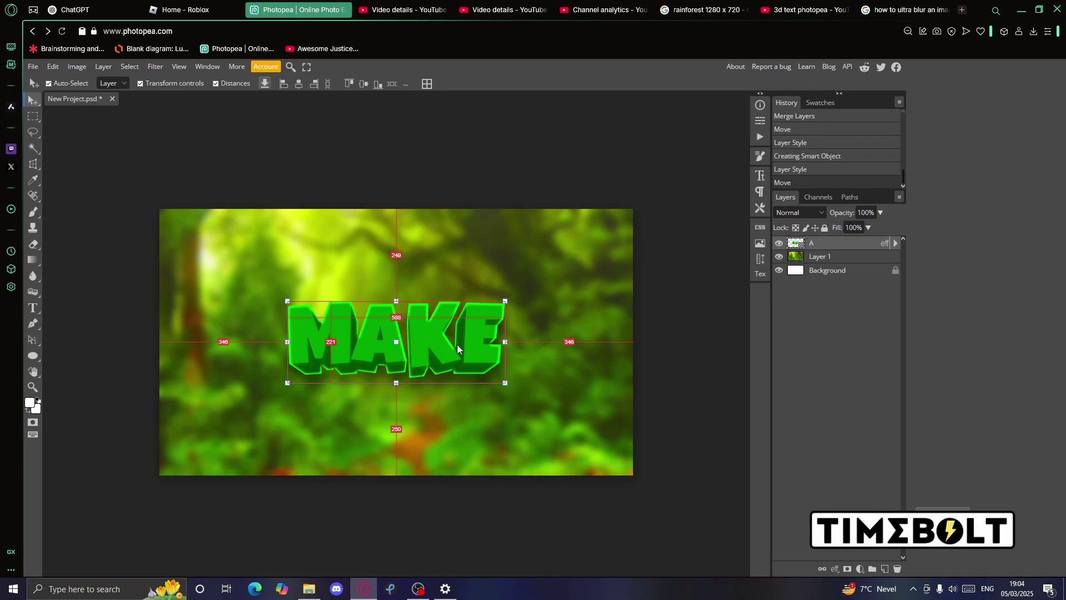
left_click_drag(457, 344, 460, 303)
left_click(118, 349)
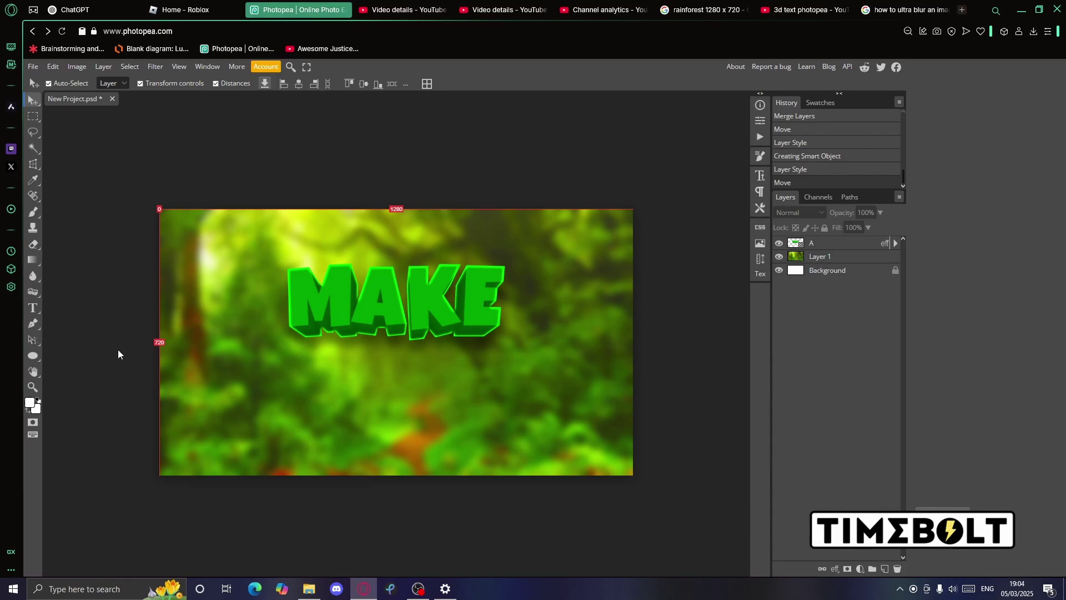
Build the word THIS from separate white Luckiest Guy letter layers along the lower edge of the canvas
left_click(34, 309)
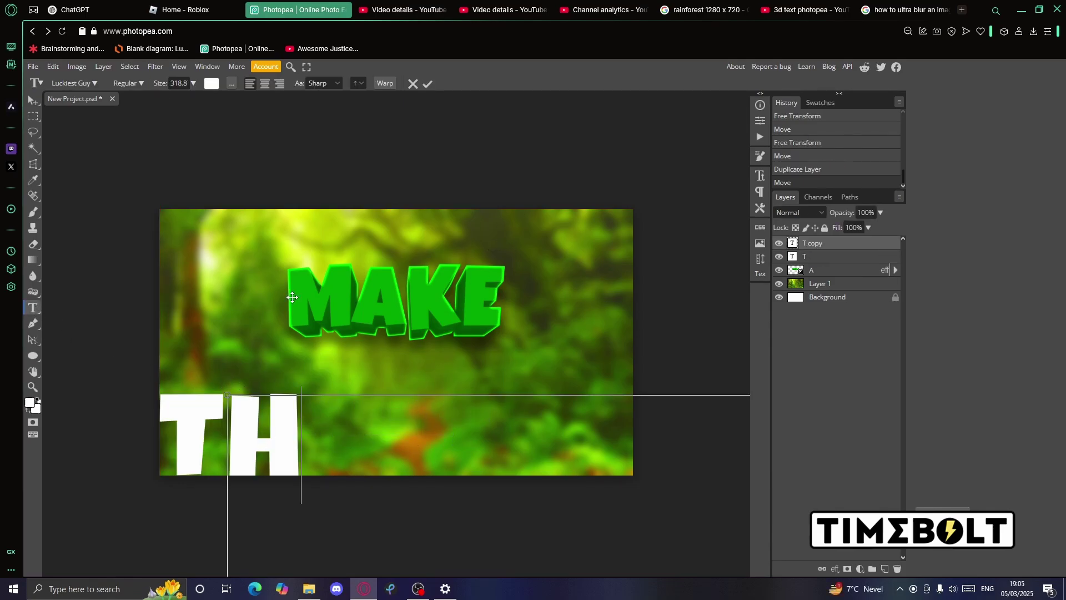
left_click(428, 83)
key("v")
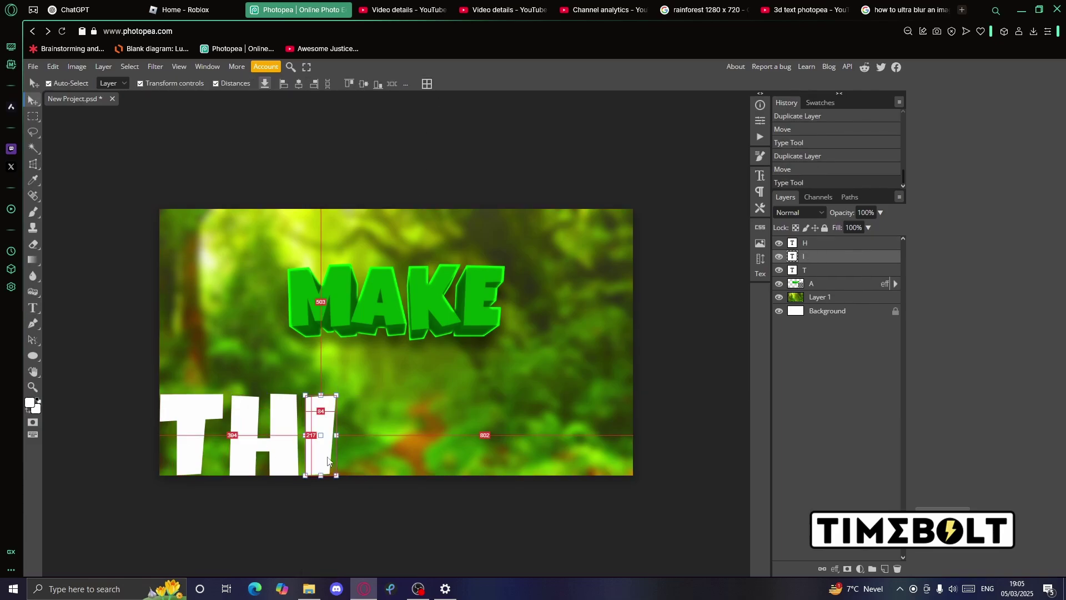
left_click(186, 456)
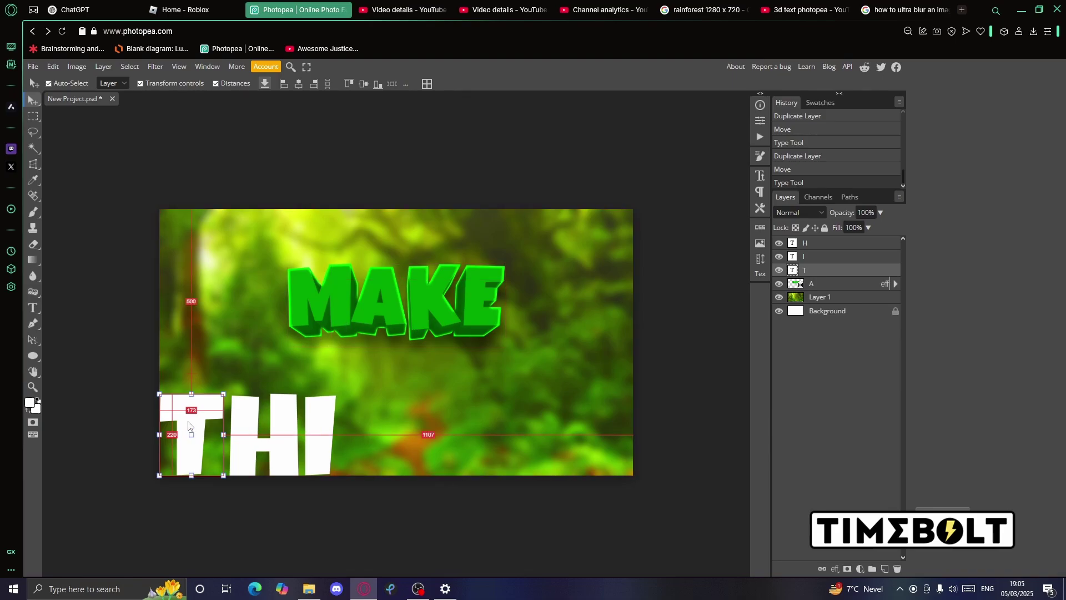
left_click_drag(193, 465, 340, 463)
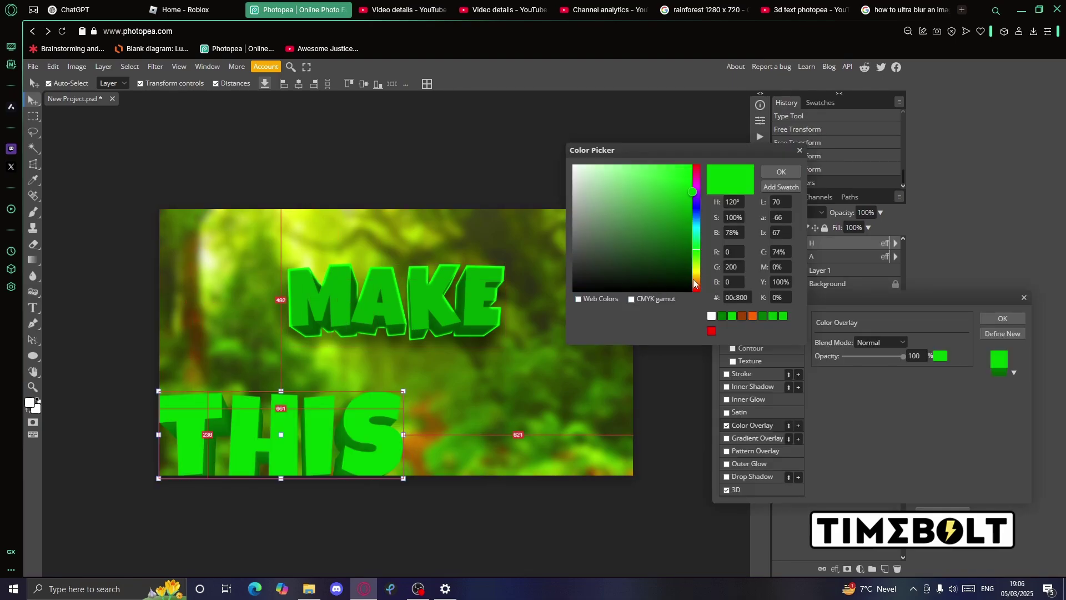
Set the THIS layer's color overlay to orange ff6600 and its 3D effect color to a dark orange-brown
left_click(698, 284)
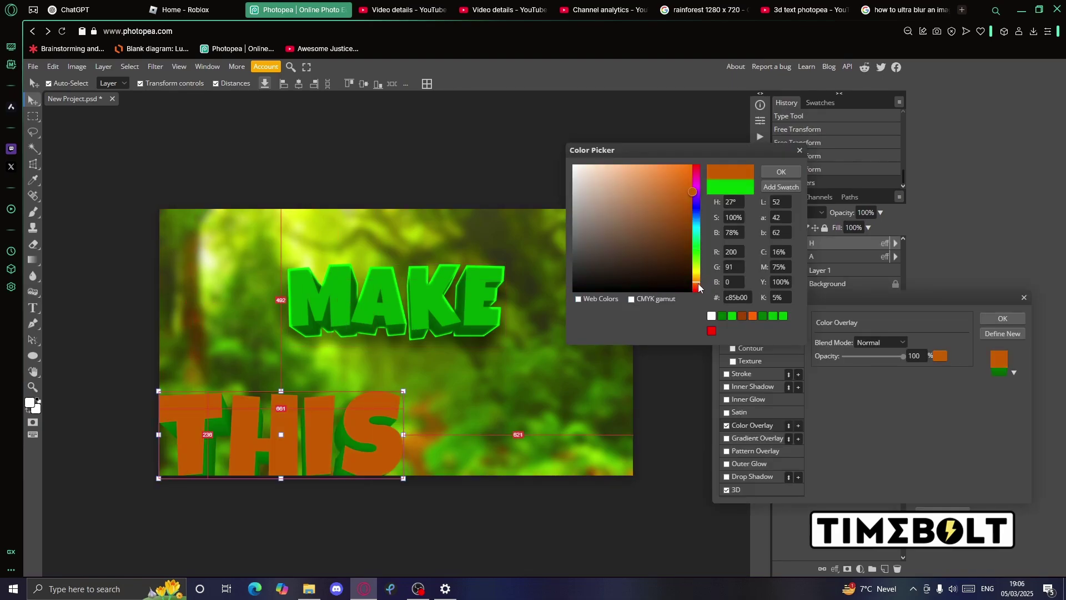
left_click_drag(690, 178, 698, 155)
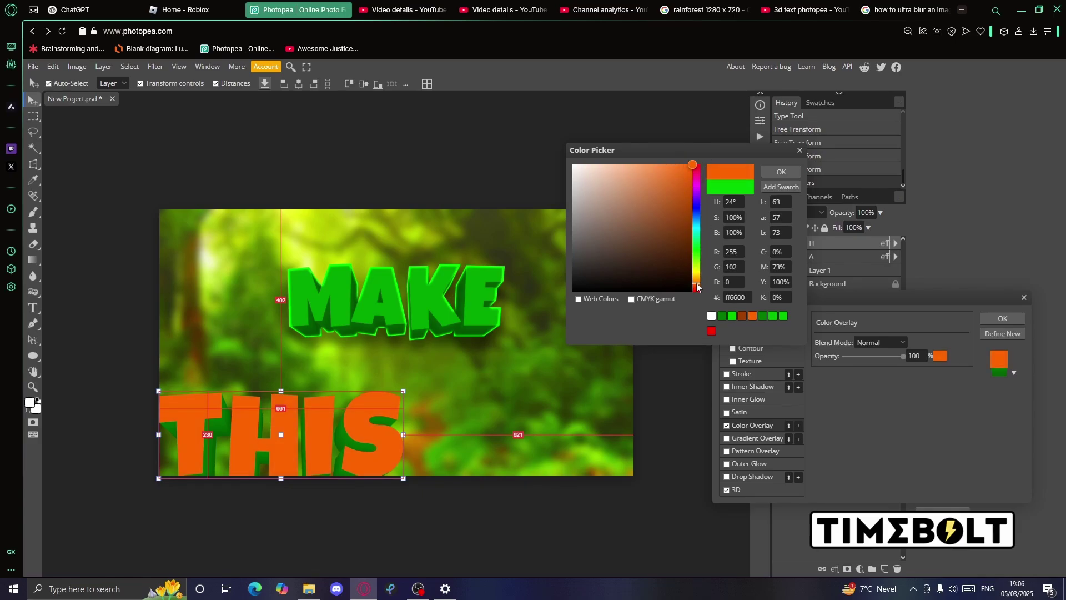
left_click(781, 172)
left_click(748, 489)
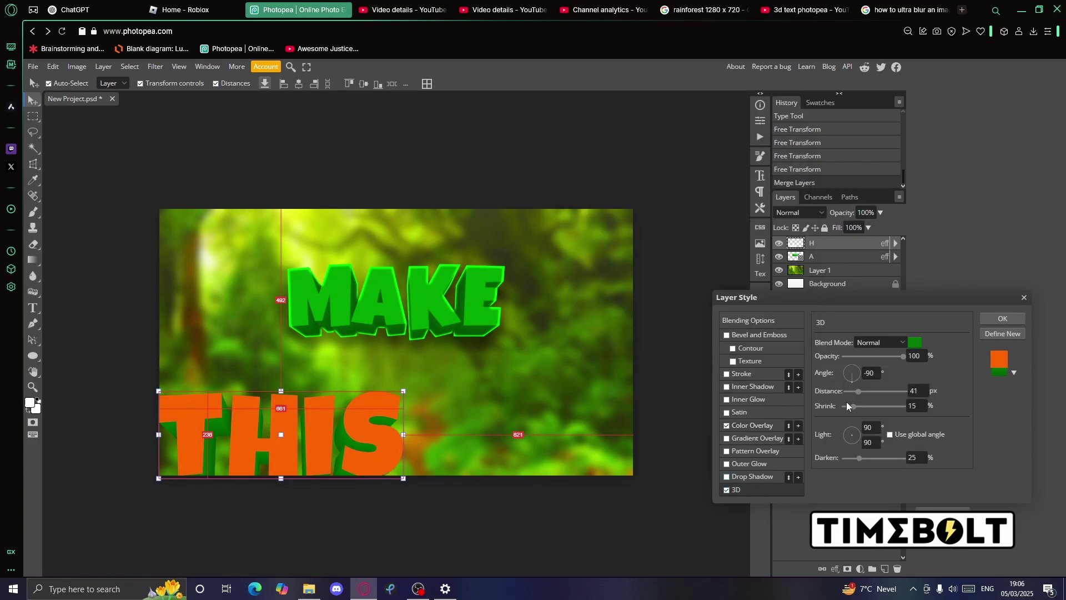
left_click(915, 342)
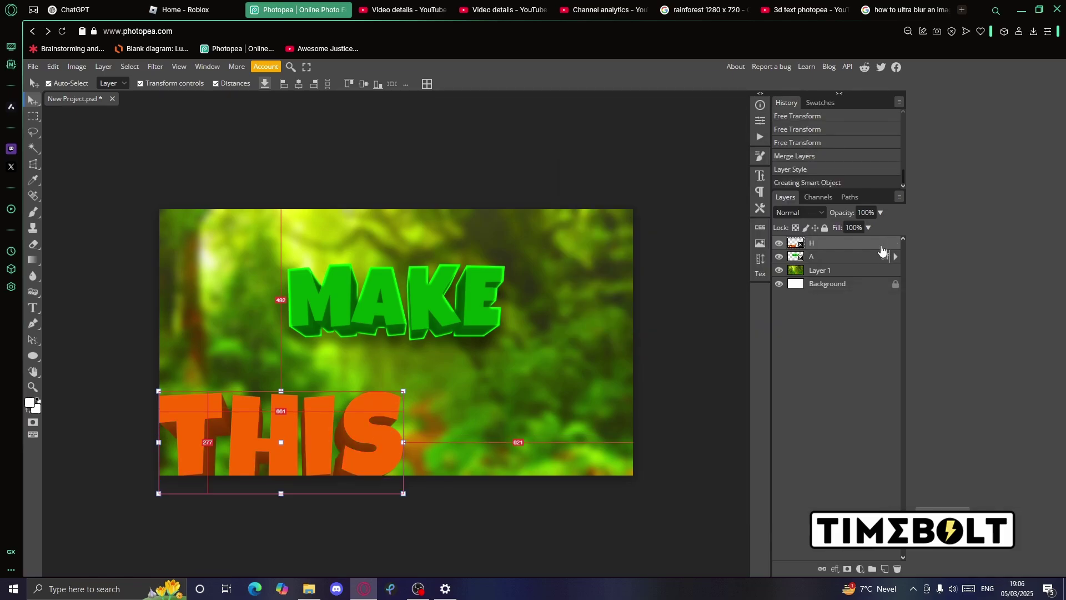
Add Inner Glow, Satin and Drop Shadow effects to the THIS smart object
double_click(883, 255)
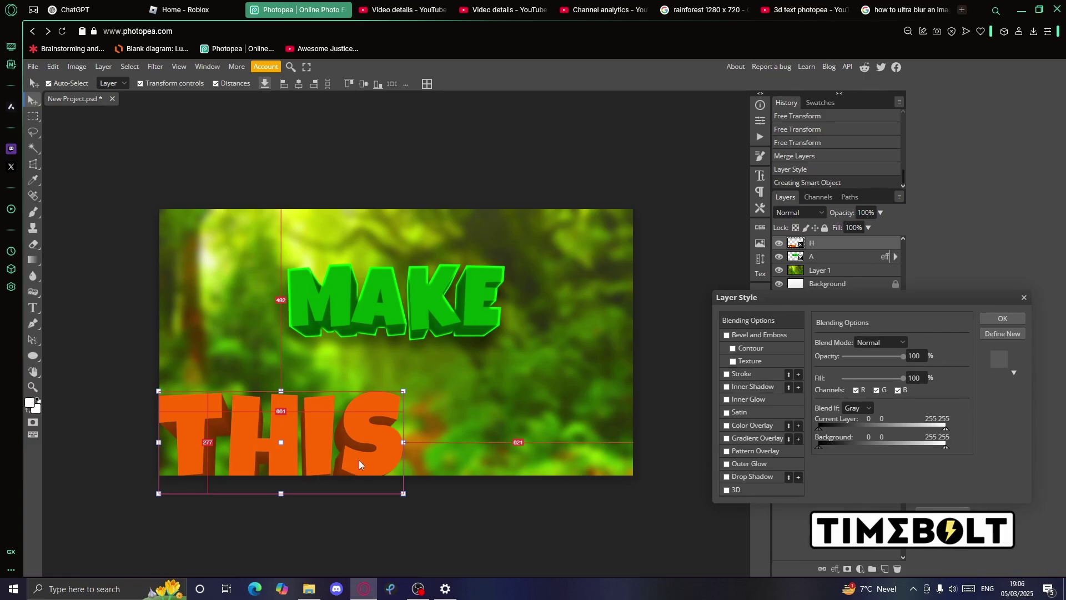
left_click(726, 399)
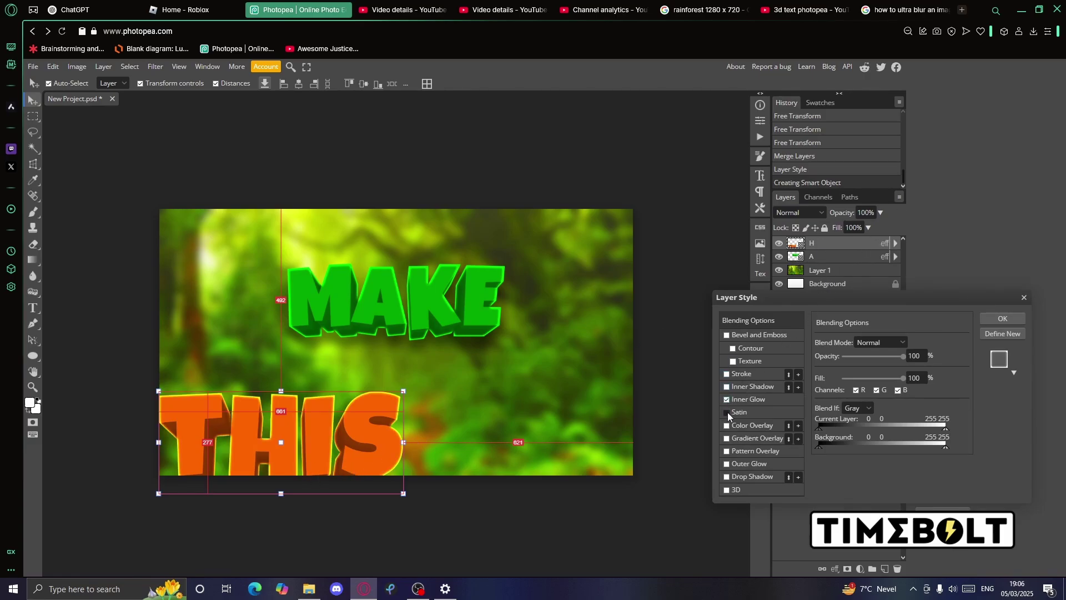
left_click(727, 412)
left_click(728, 476)
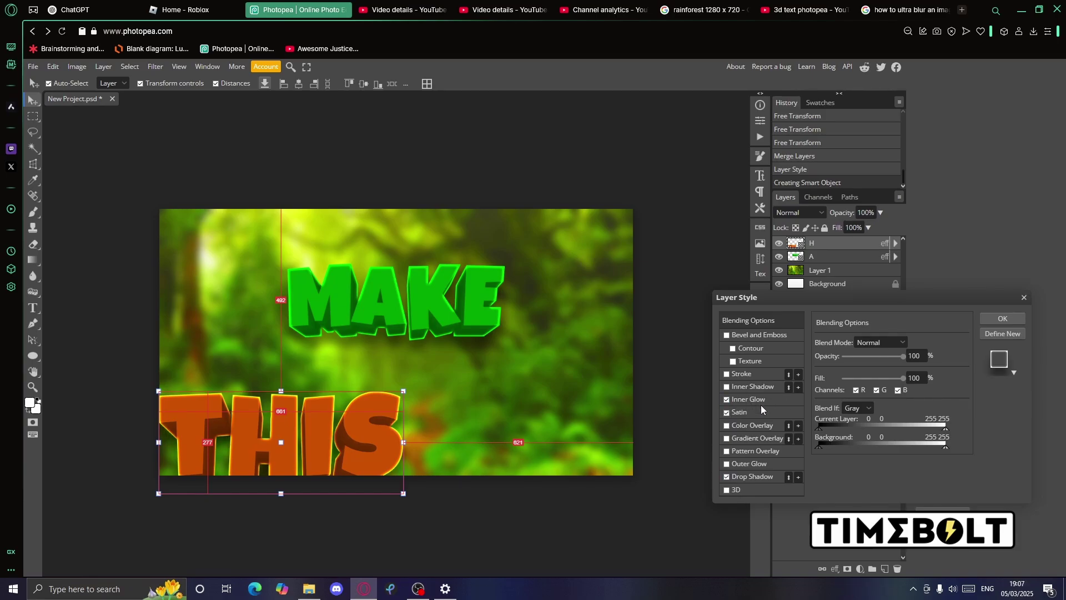
left_click(768, 400)
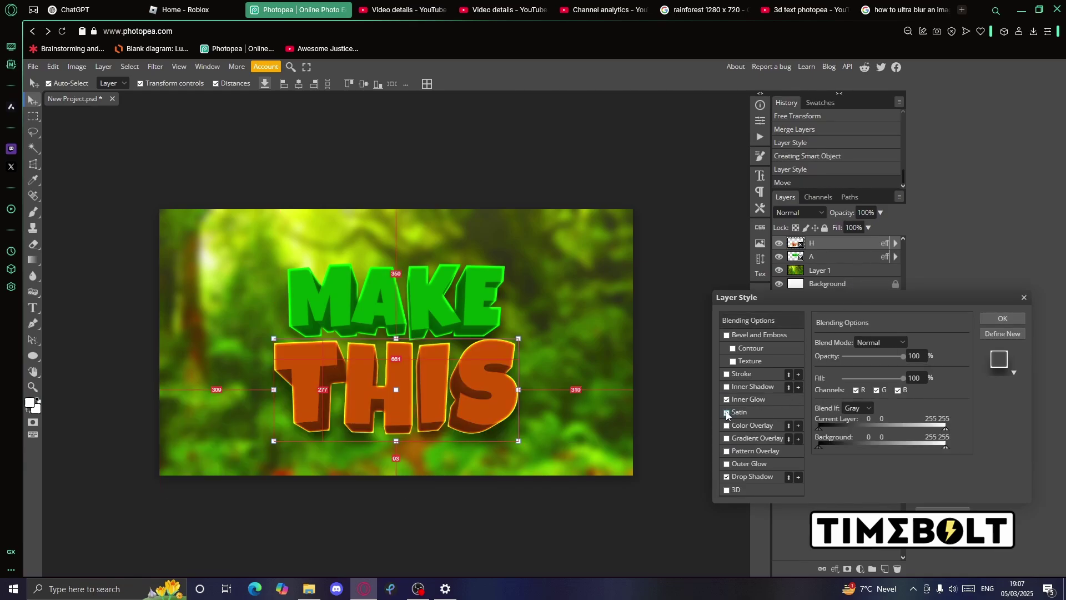
Remove the Satin effect from the THIS layer and apply the layer style
left_click(732, 414)
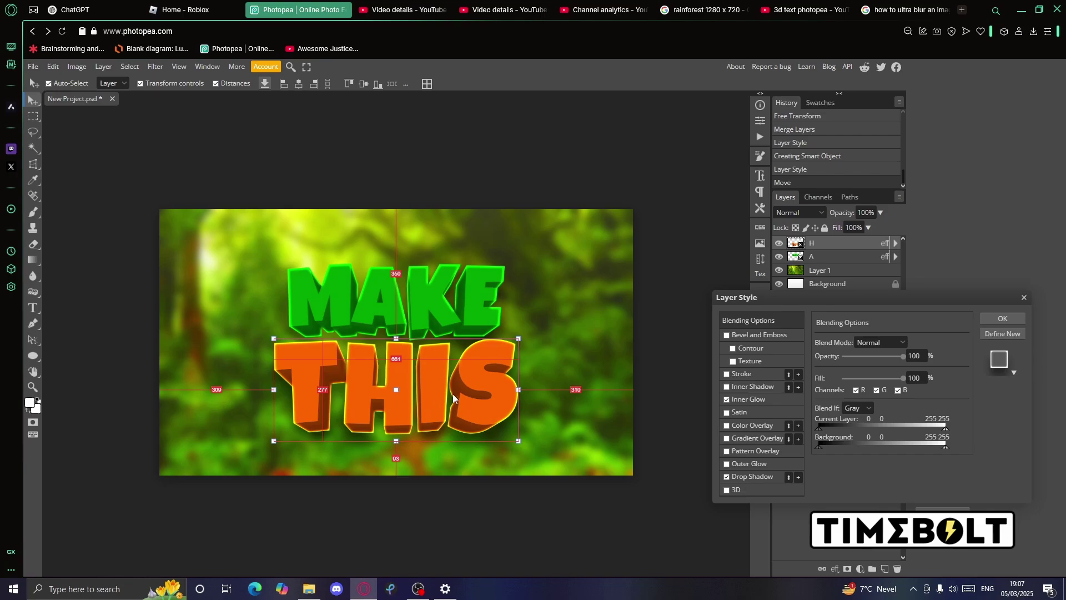
left_click(1002, 318)
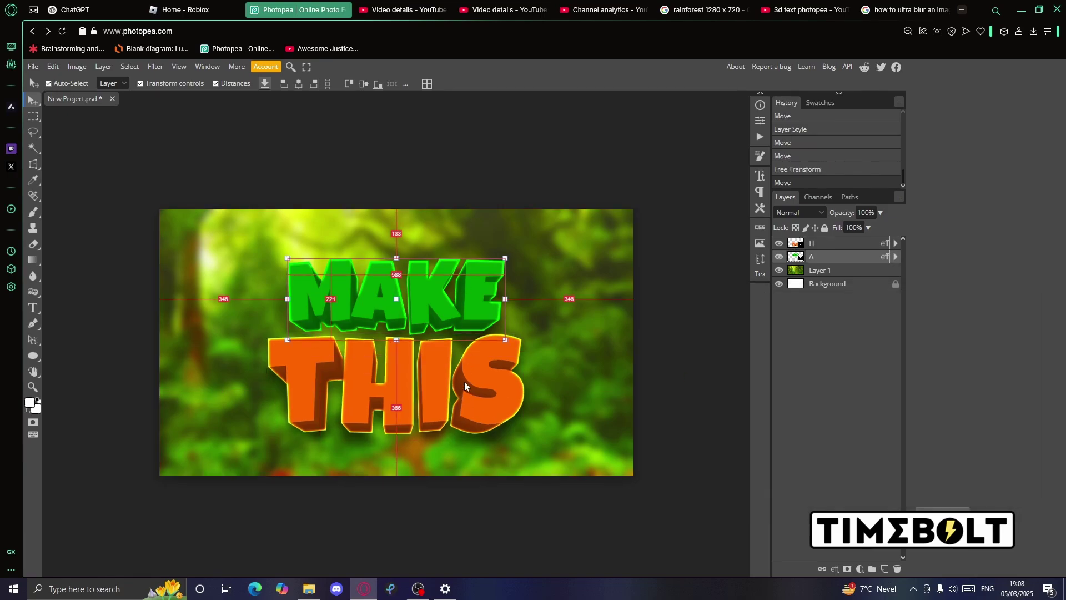
Resize the THIS text to about 684 px wide and move MAKE down until it meets the top of THIS
left_click(468, 388)
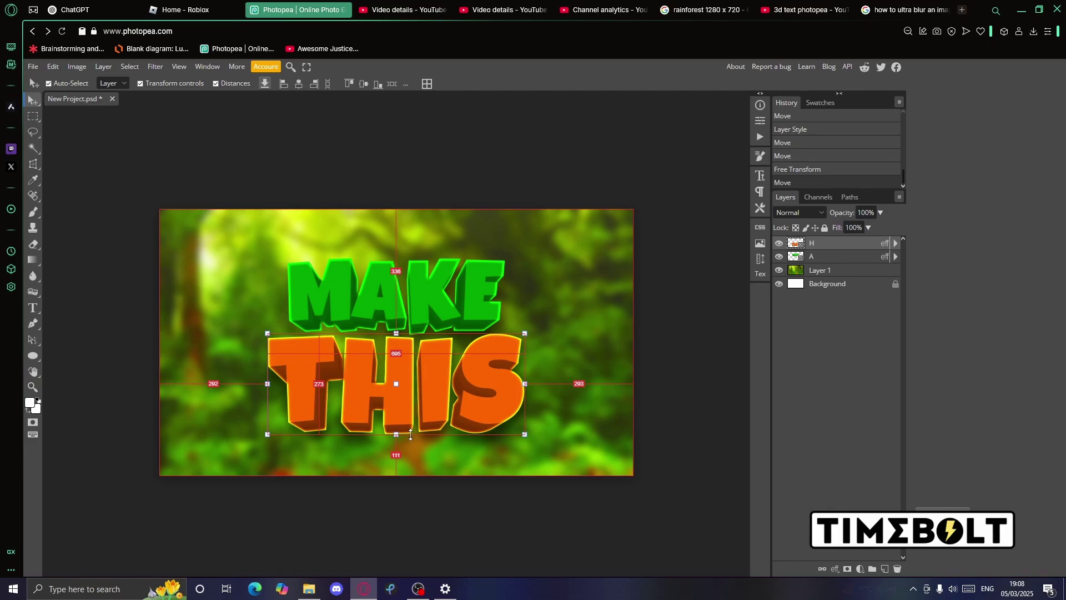
left_click_drag(411, 435, 403, 440)
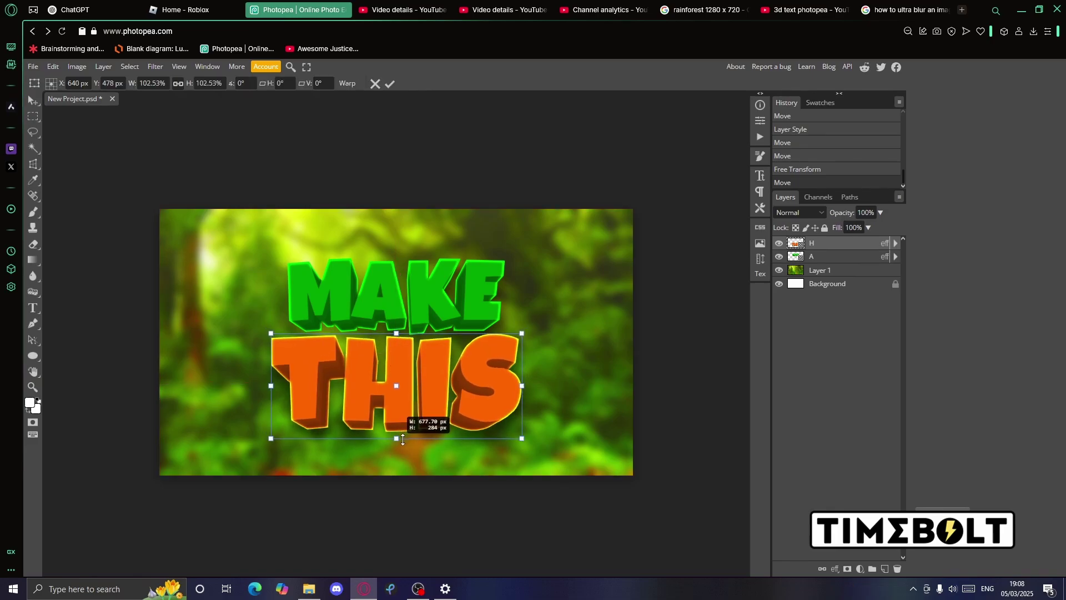
key("Return")
left_click_drag(462, 274, 461, 287)
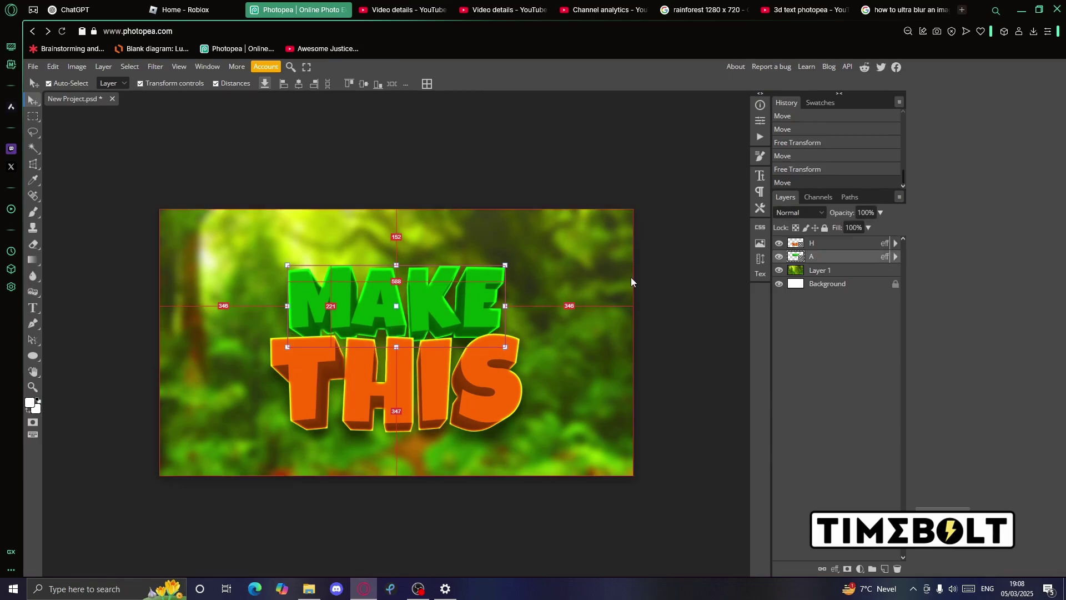
Enlarge the MAKE and THIS text layers together to about 863 px wide and reposition them around the canvas center
left_click(831, 270)
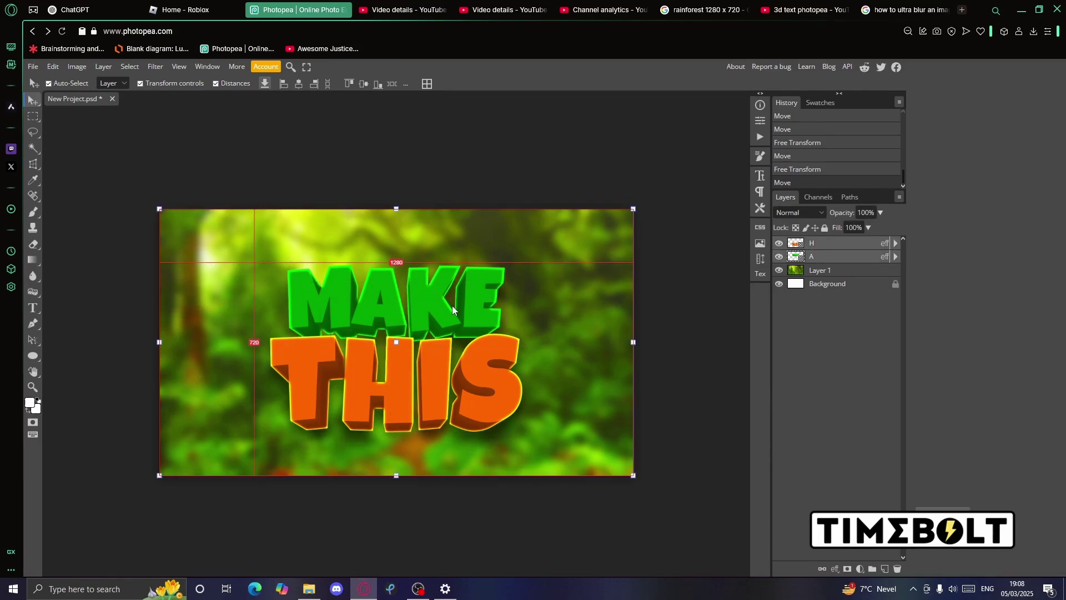
left_click(833, 247, "shift")
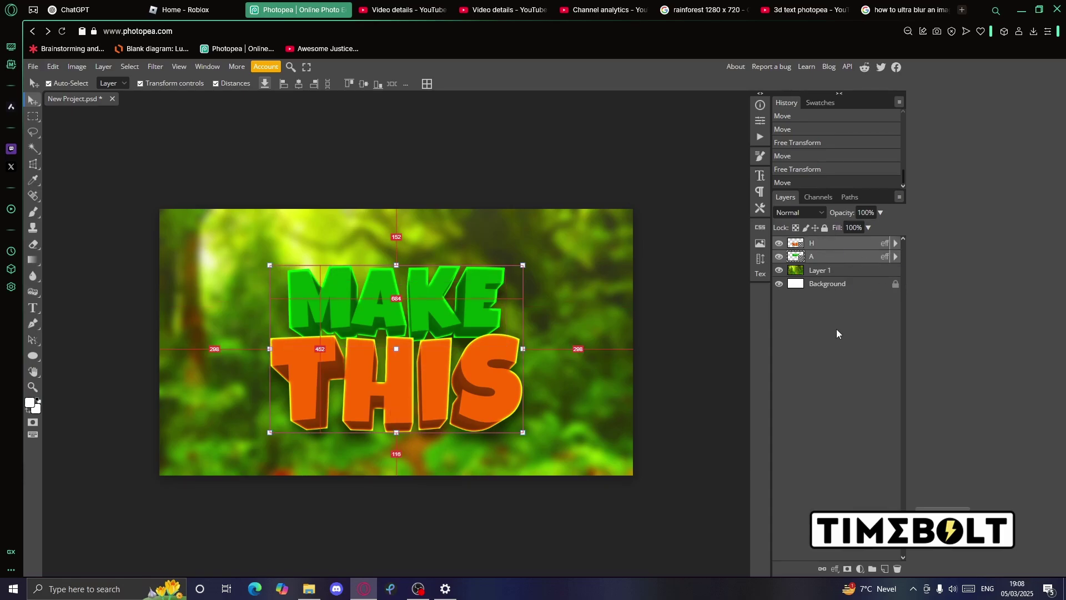
left_click_drag(462, 312, 462, 307)
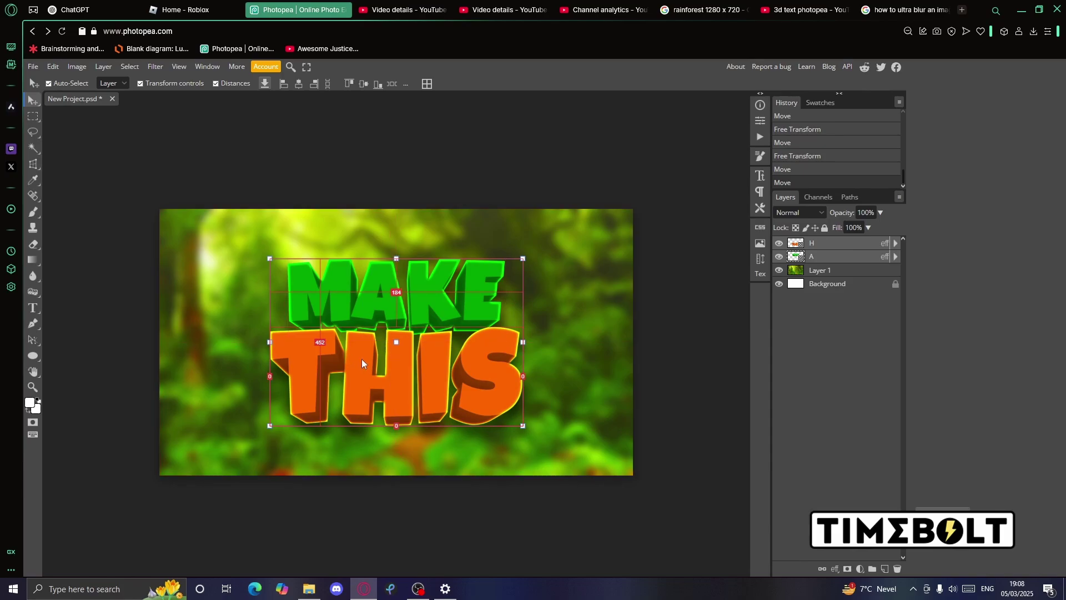
left_click_drag(396, 426, 410, 457)
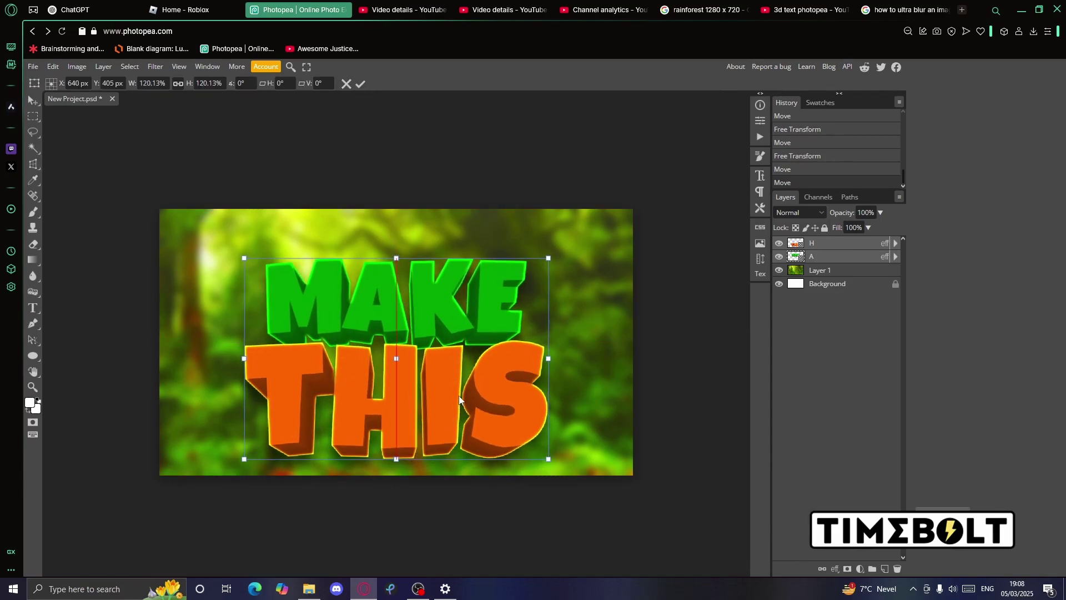
left_click_drag(459, 399, 459, 392)
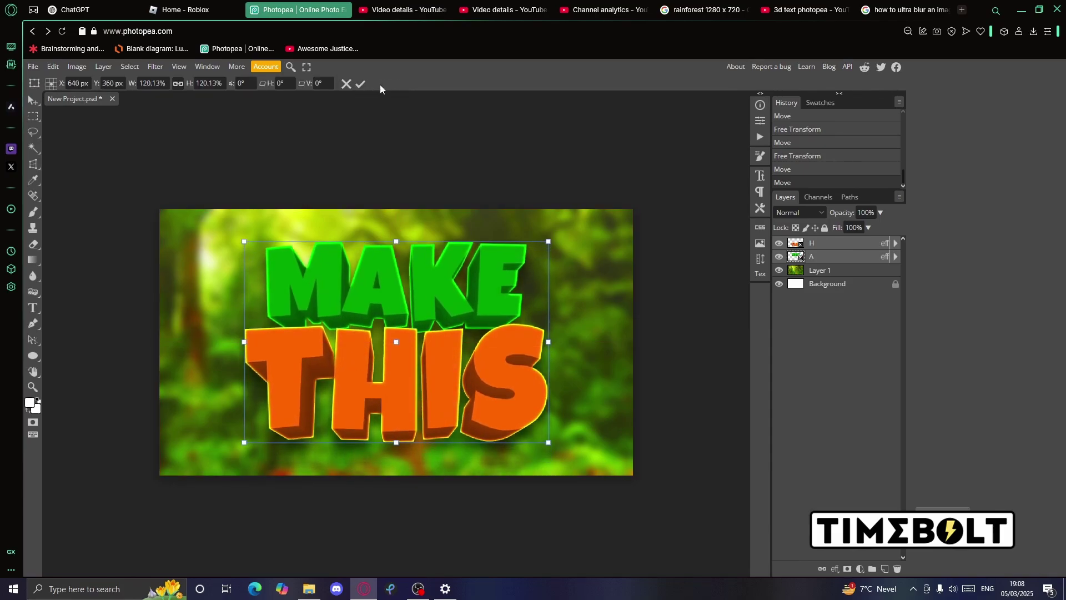
left_click(359, 85)
left_click_drag(396, 442, 397, 453)
left_click_drag(442, 408, 442, 402)
left_click(360, 87)
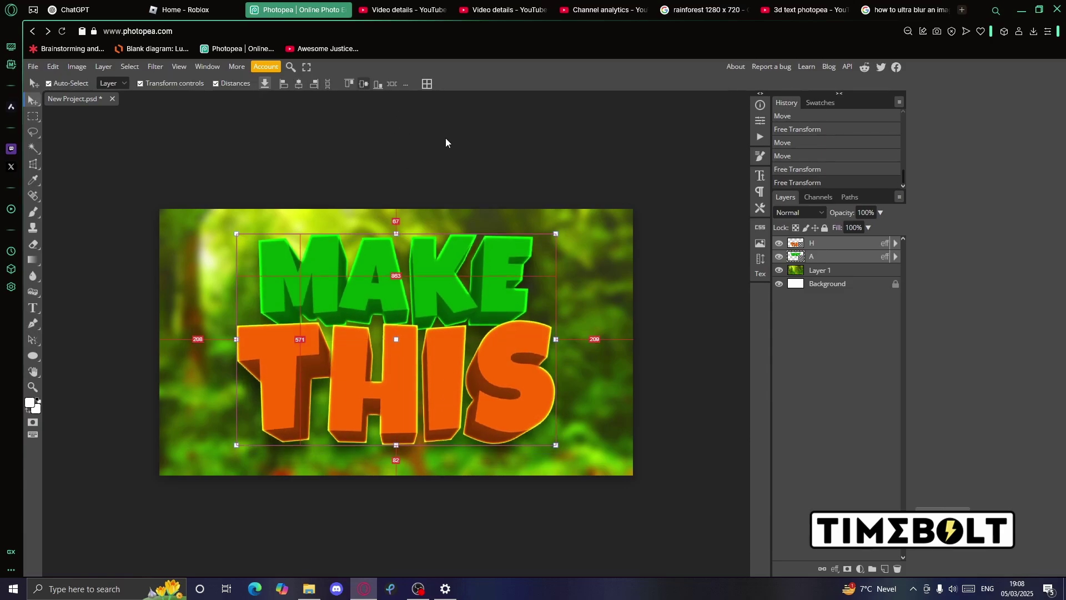
Delete the white Background layer
left_click(450, 161)
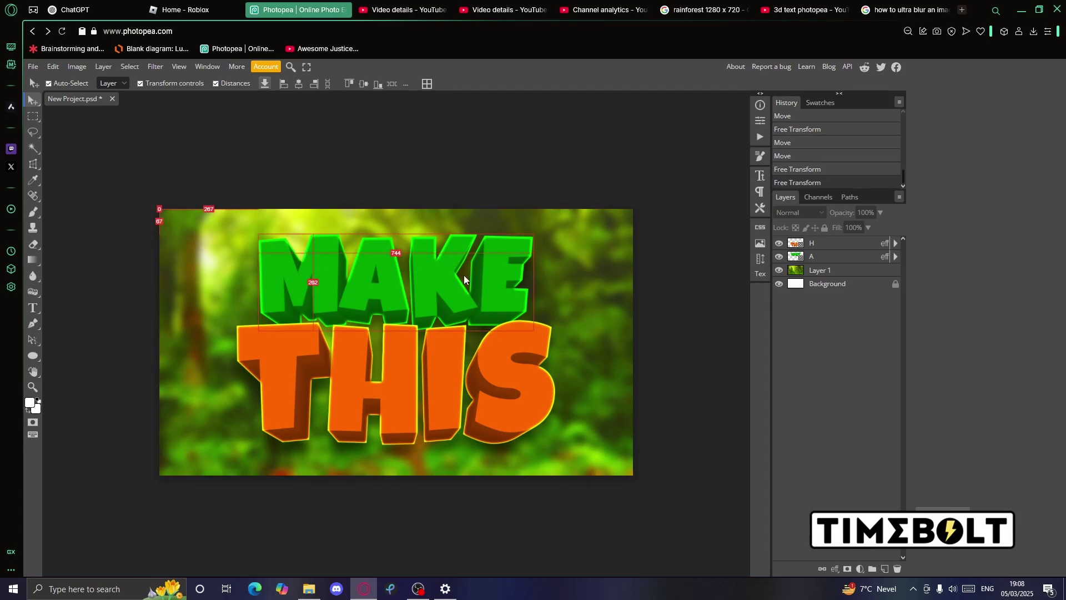
key("Delete")
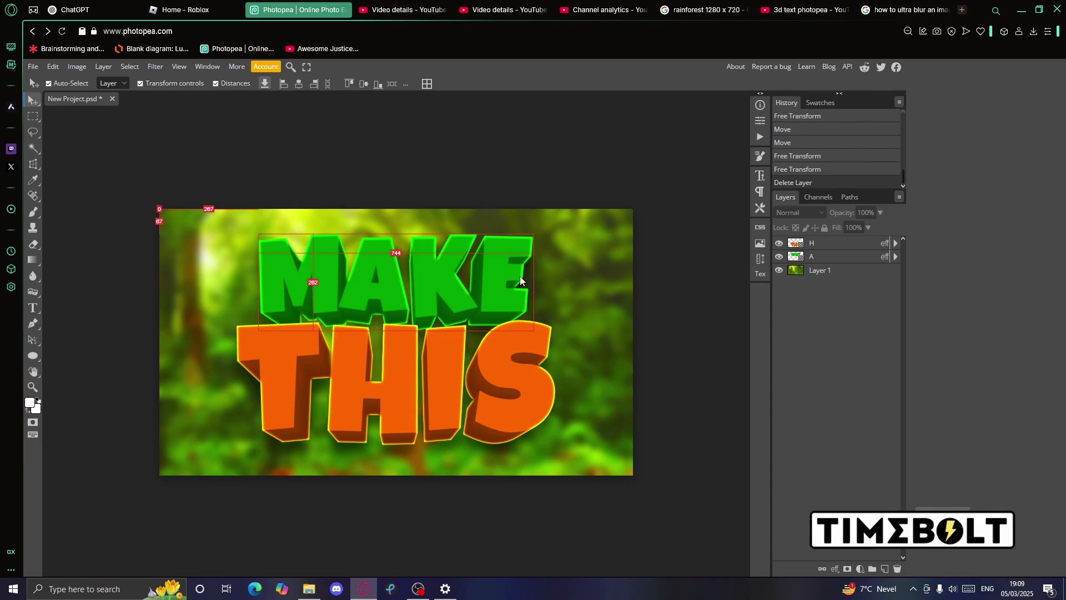
Search Google Images in a new browser tab for "sun beam overlay vector black background" and browse the results for a suitable overlay
left_click(961, 11)
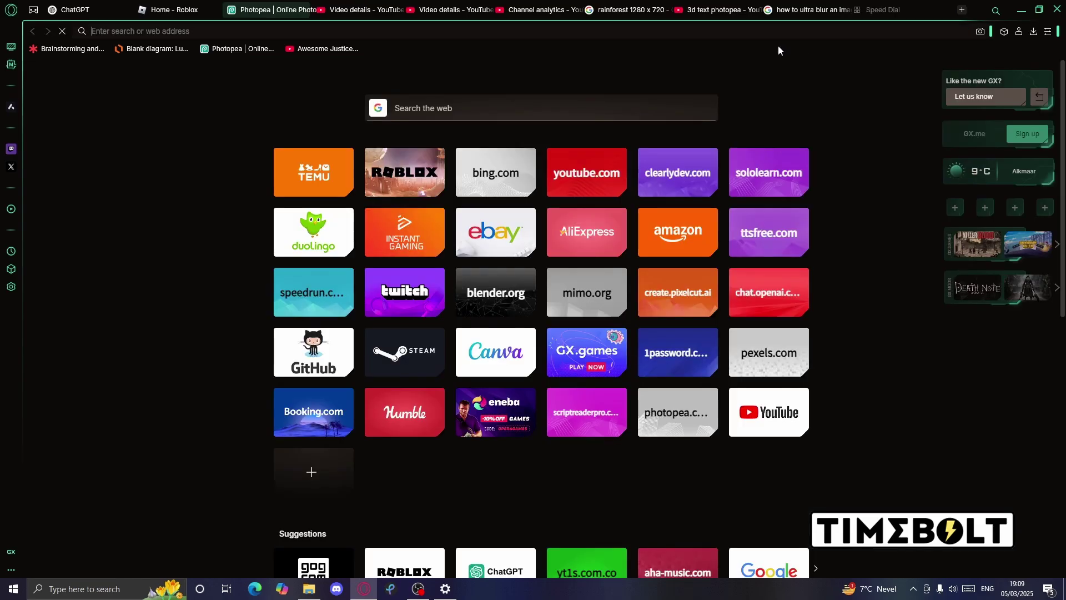
type("sun b")
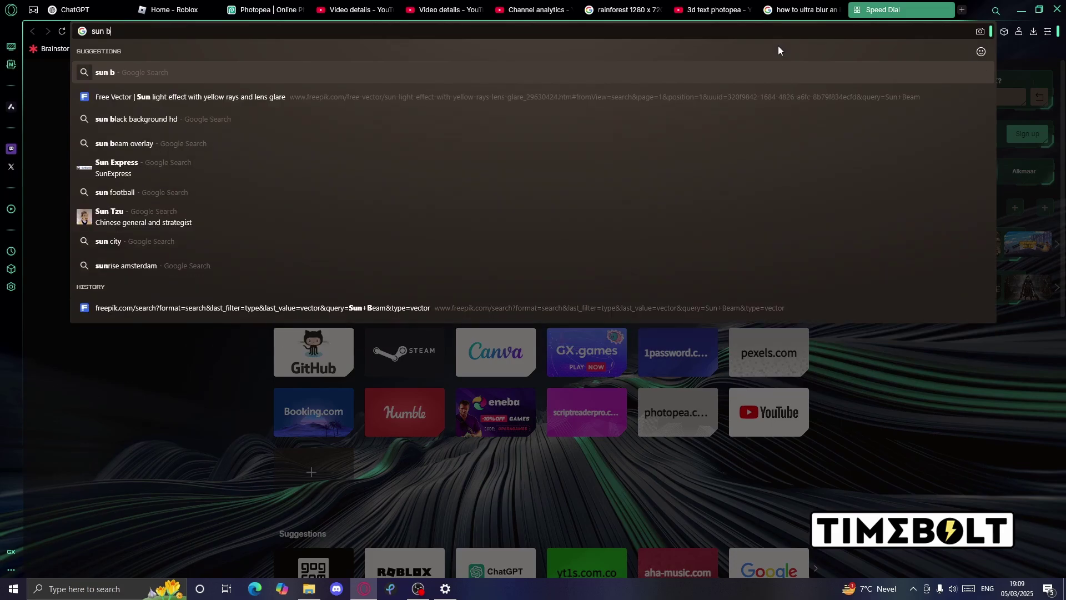
type("eam overlay v")
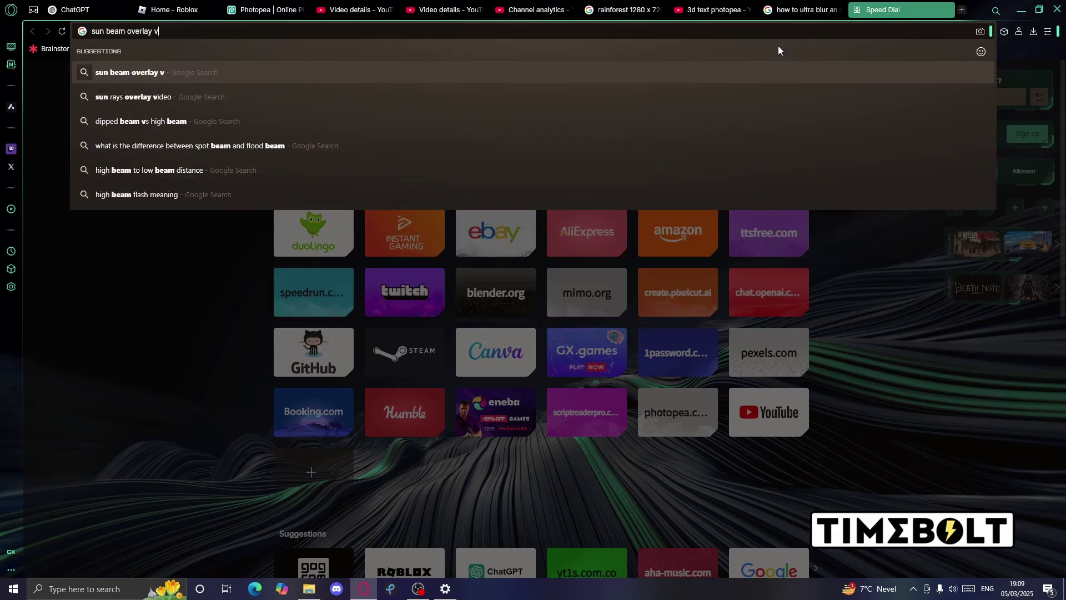
type("ector black background")
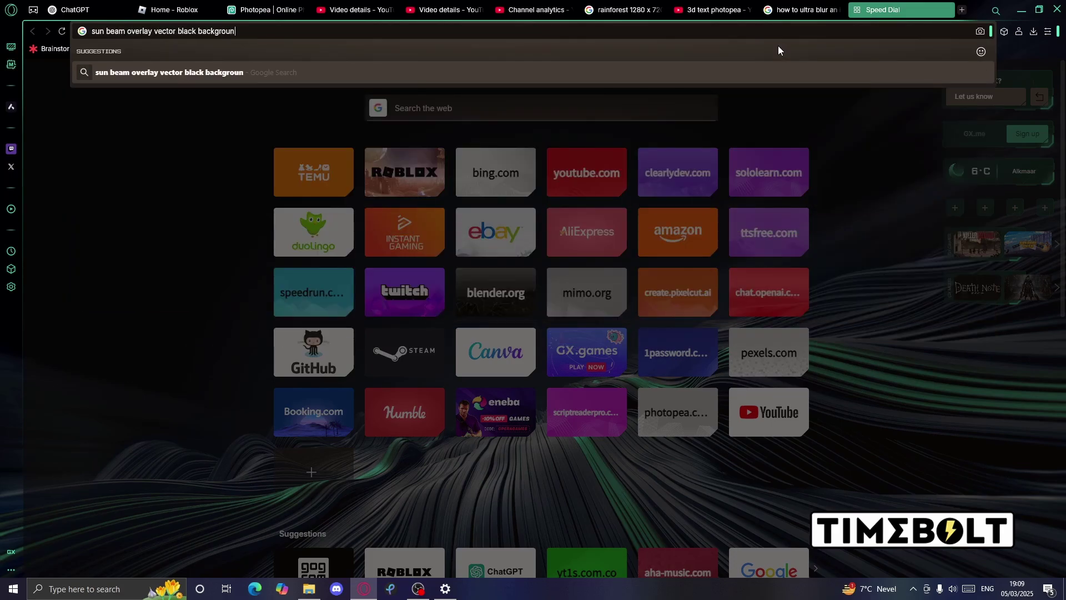
key("Return")
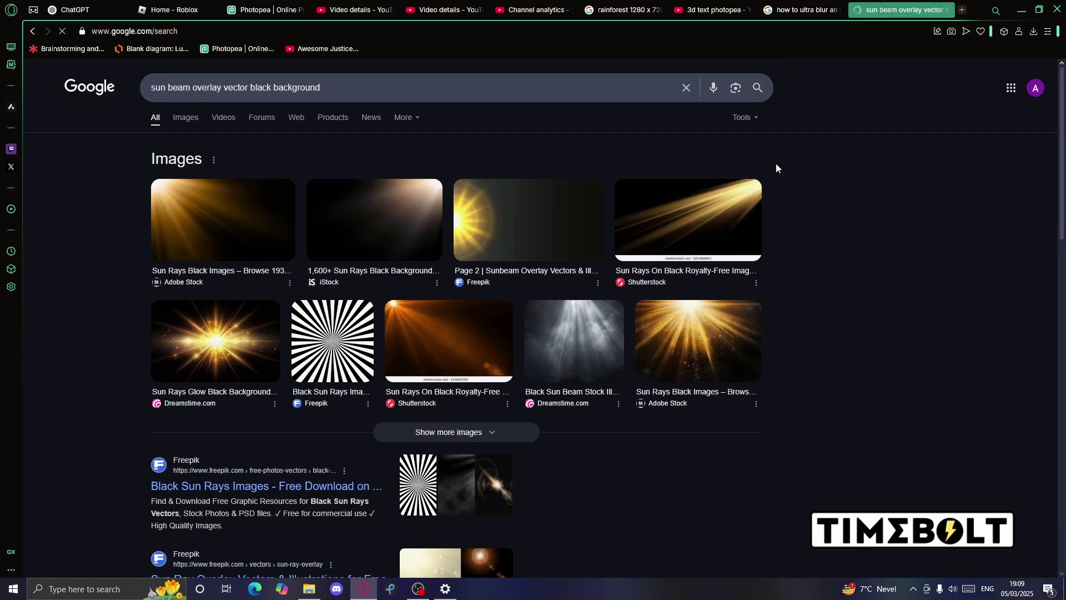
left_click(186, 117)
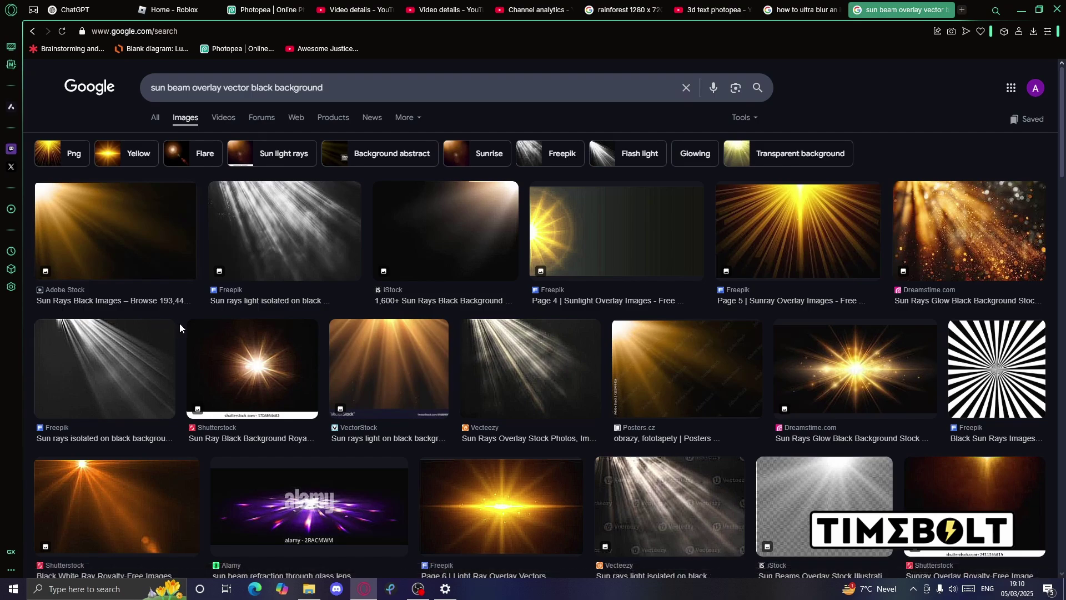
scroll(179, 324, "down", 2)
scroll(191, 326, "down", 5)
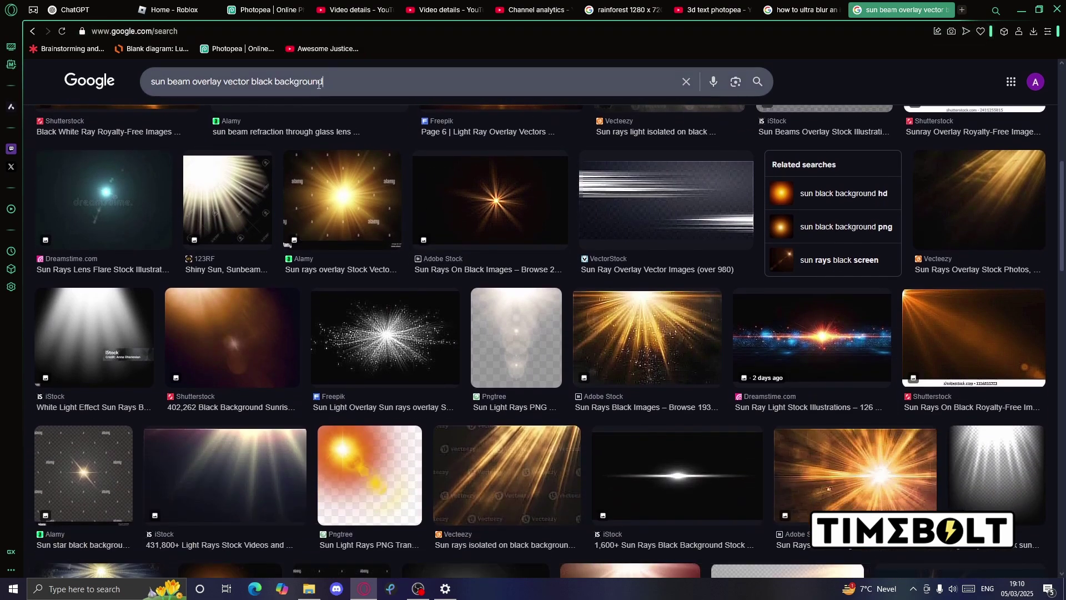
left_click_drag(322, 82, 152, 85)
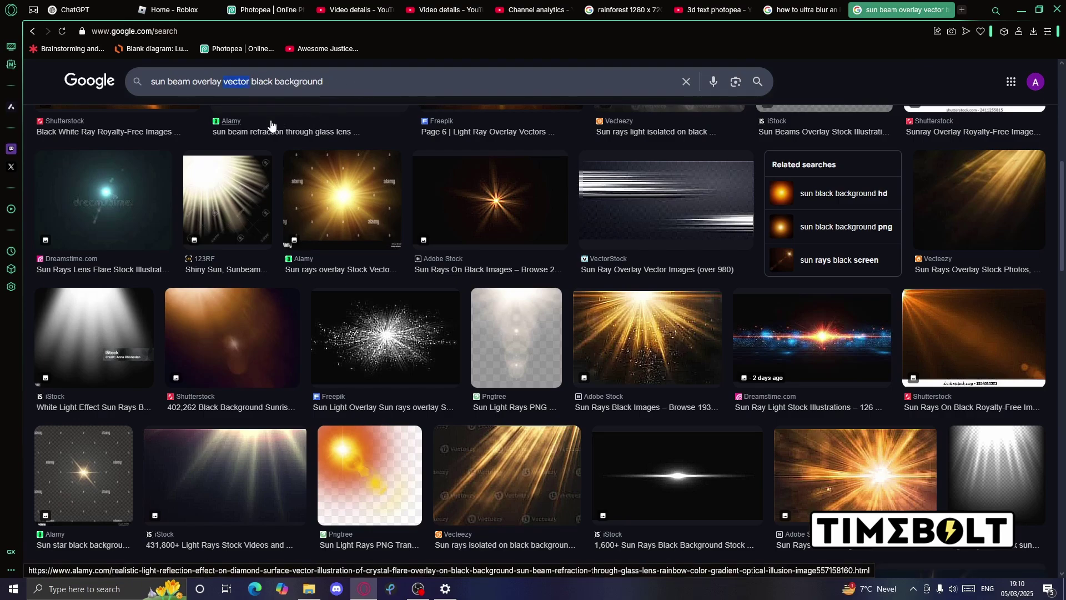
scroll(308, 421, "down", 10)
scroll(307, 420, "down", 2)
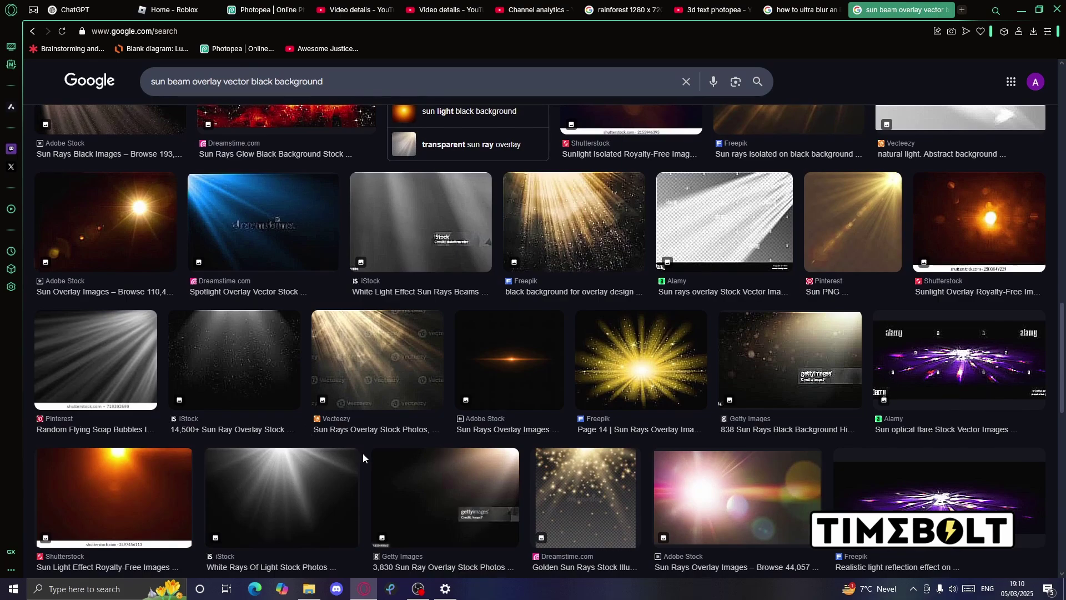
scroll(362, 458, "down", 2)
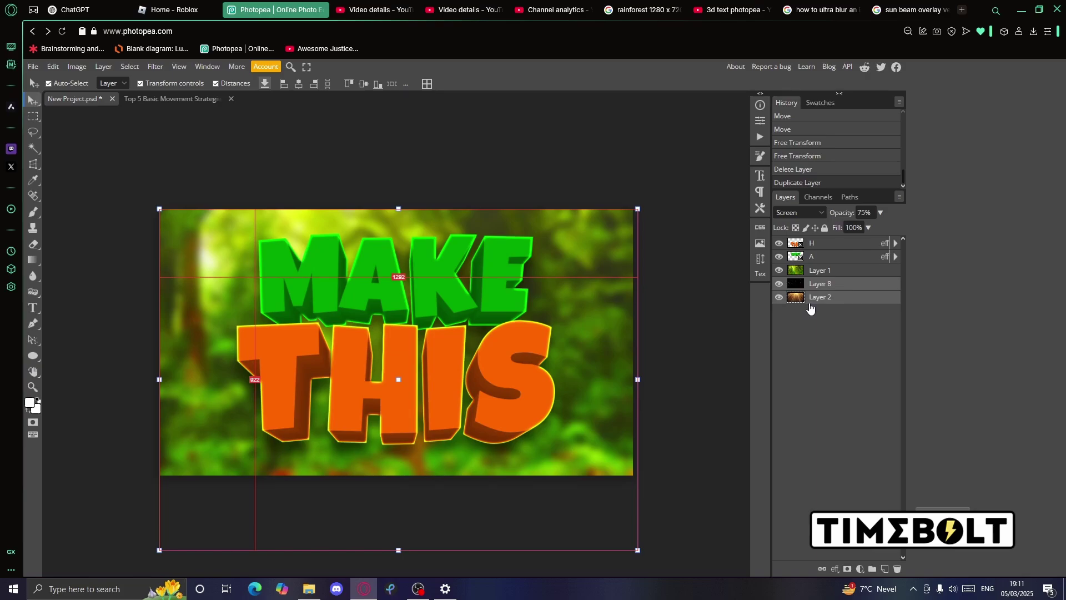
Move the sun-ray Layer 2 and the gold-particle Layer 8 above the text layers, with Layer 8 on top
left_click_drag(820, 285, 866, 248)
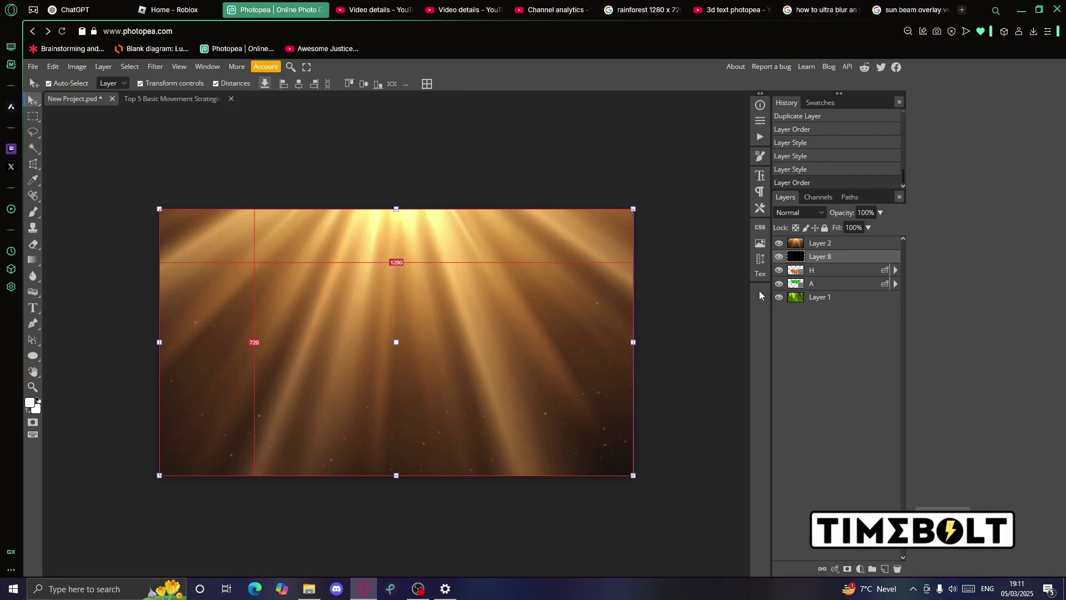
left_click(845, 244)
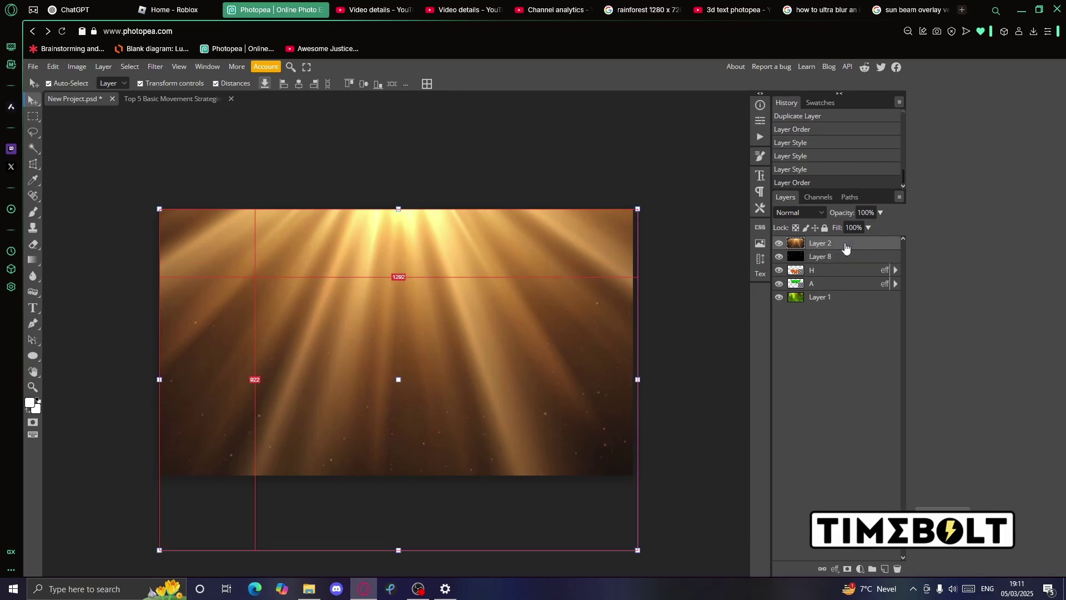
left_click(861, 257)
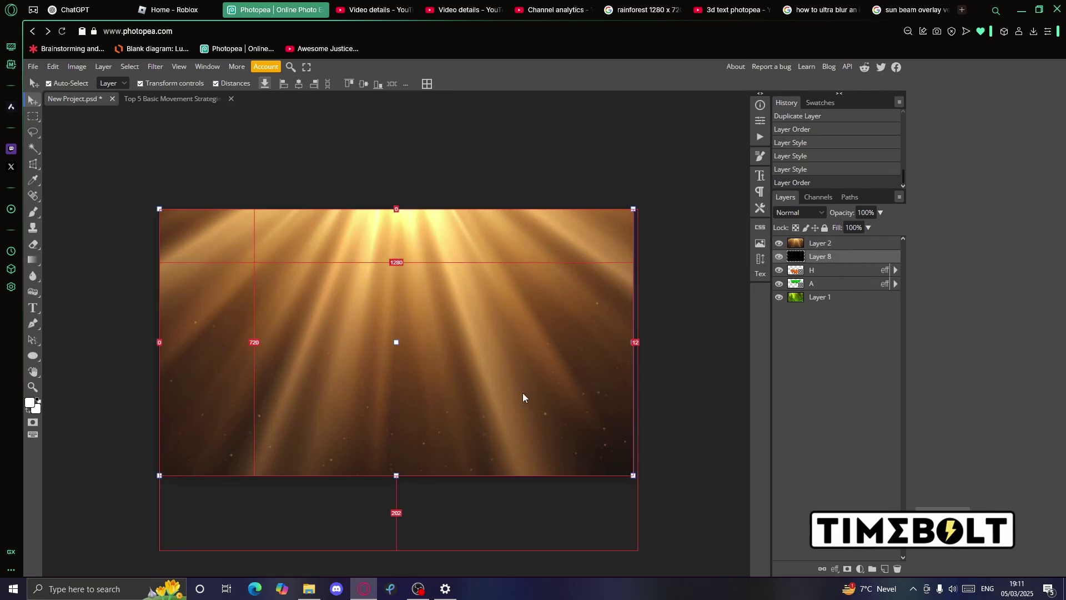
left_click_drag(823, 263, 869, 247)
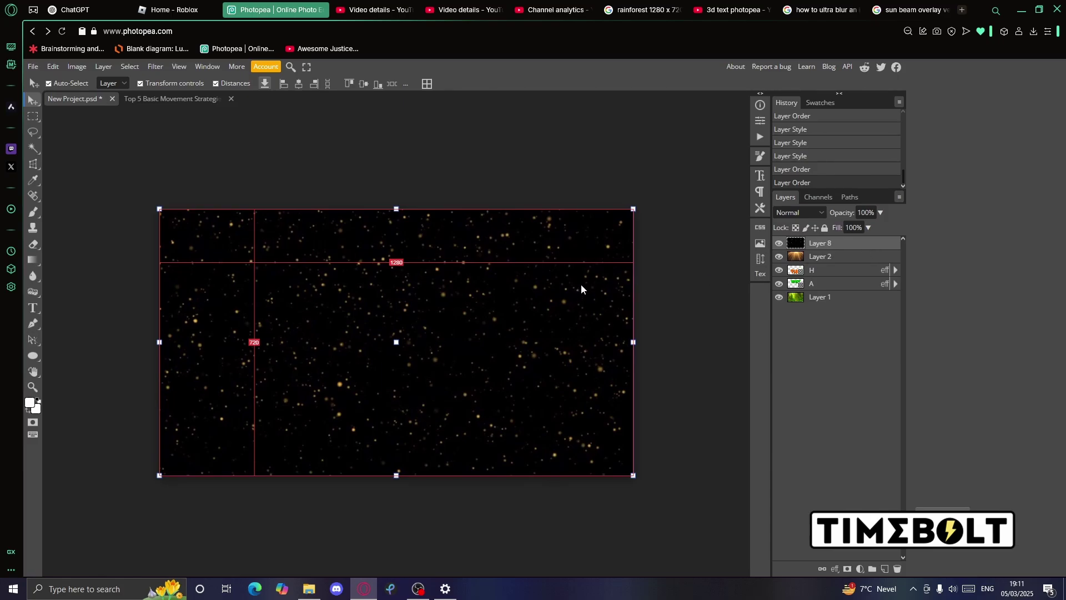
Set the blend mode of Layer 8 and Layer 2 to Screen in their layer styles
left_click(845, 260)
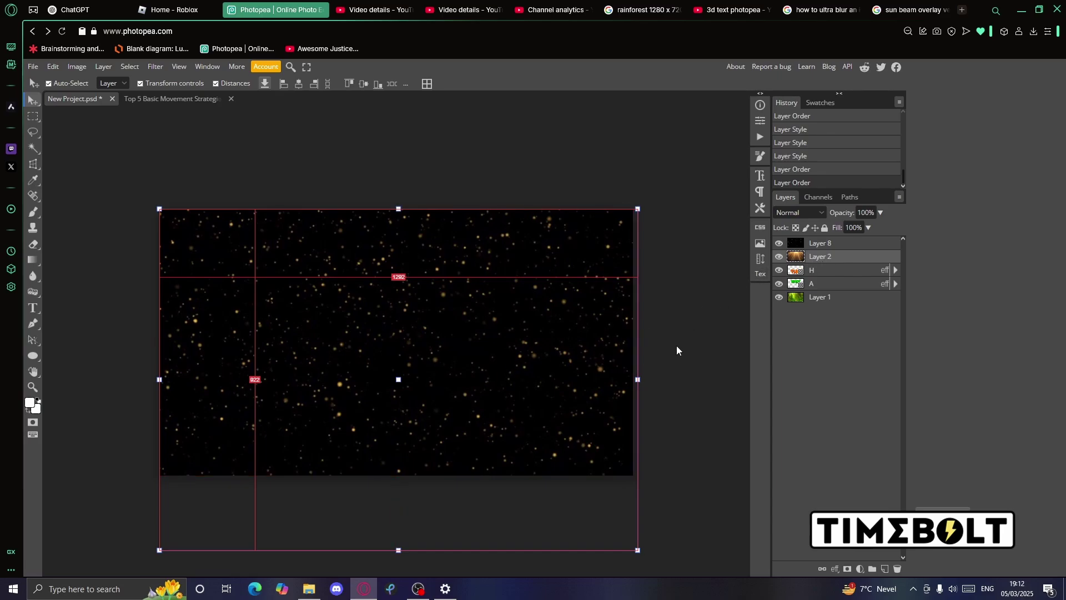
left_click(844, 244)
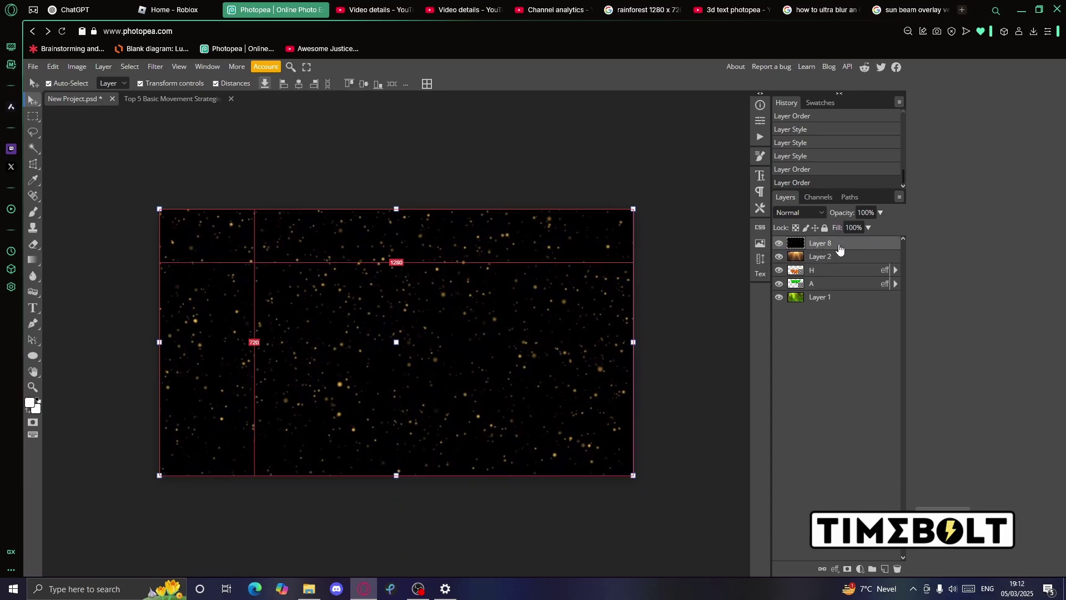
double_click(883, 248)
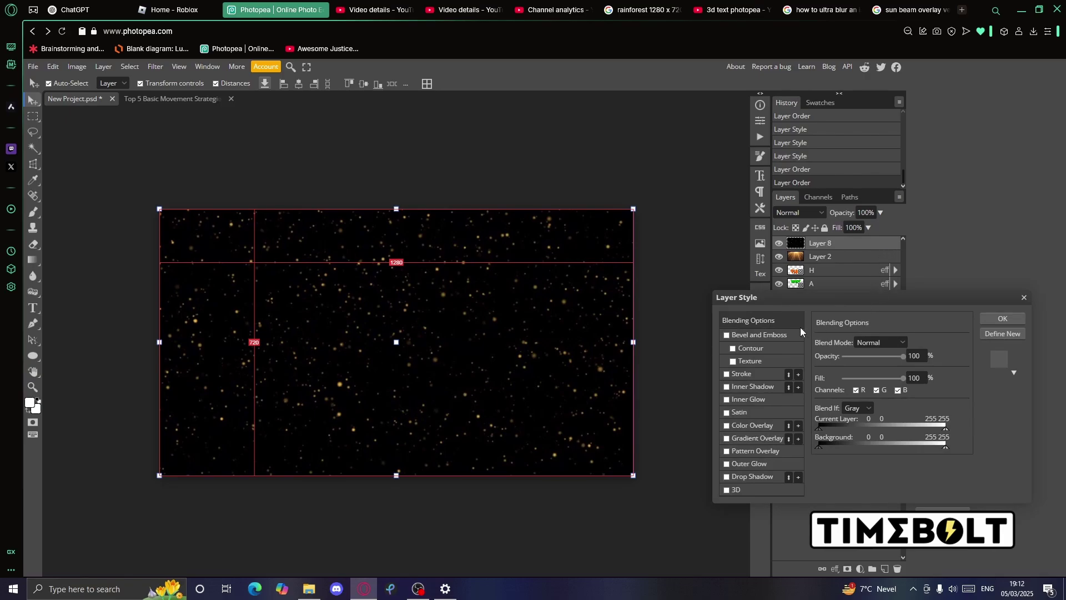
left_click(861, 342)
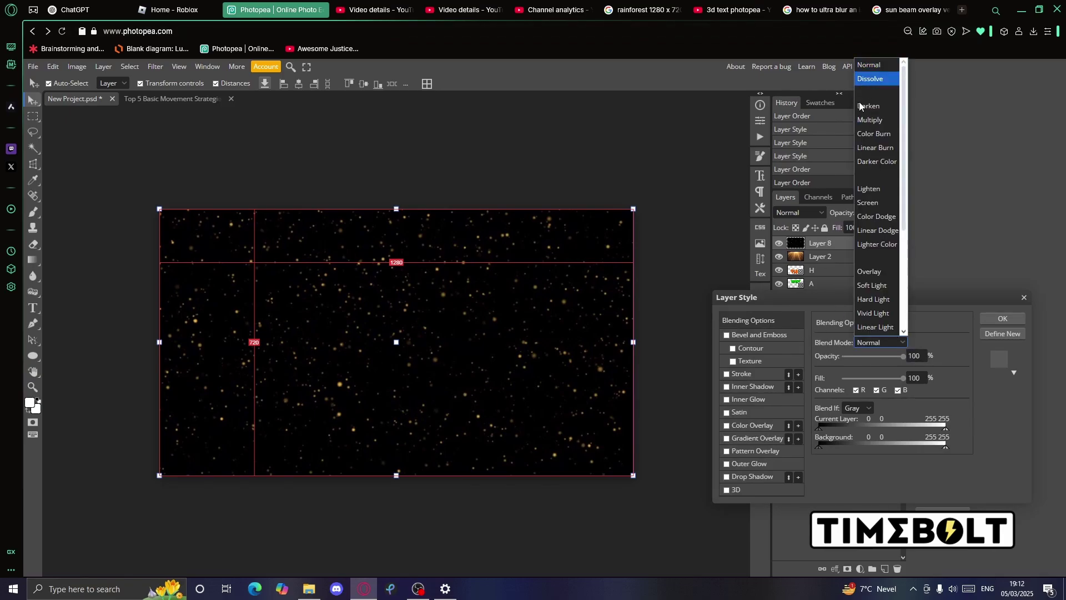
left_click(894, 206)
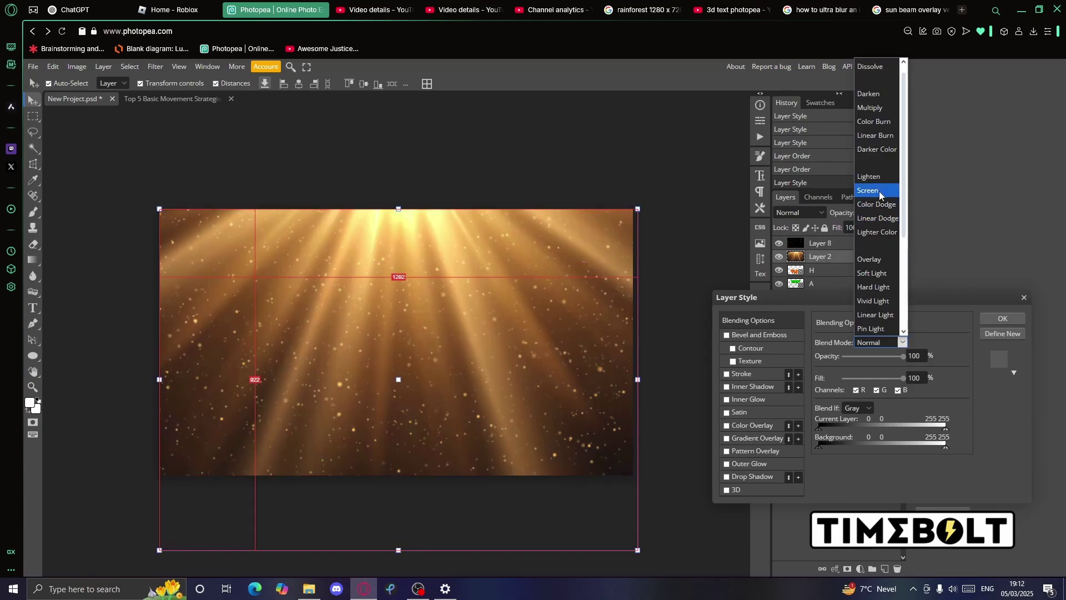
left_click(878, 190)
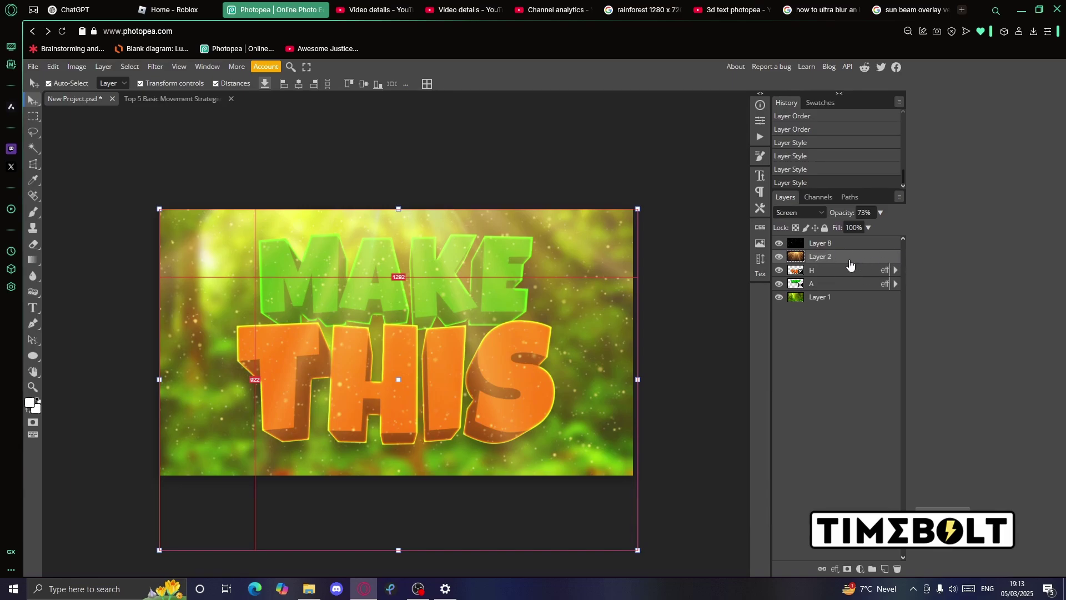
Set Layer 2's opacity to 75% and move Layer 8 and Layer 2 beneath the MAKE and THIS layers
double_click(880, 267)
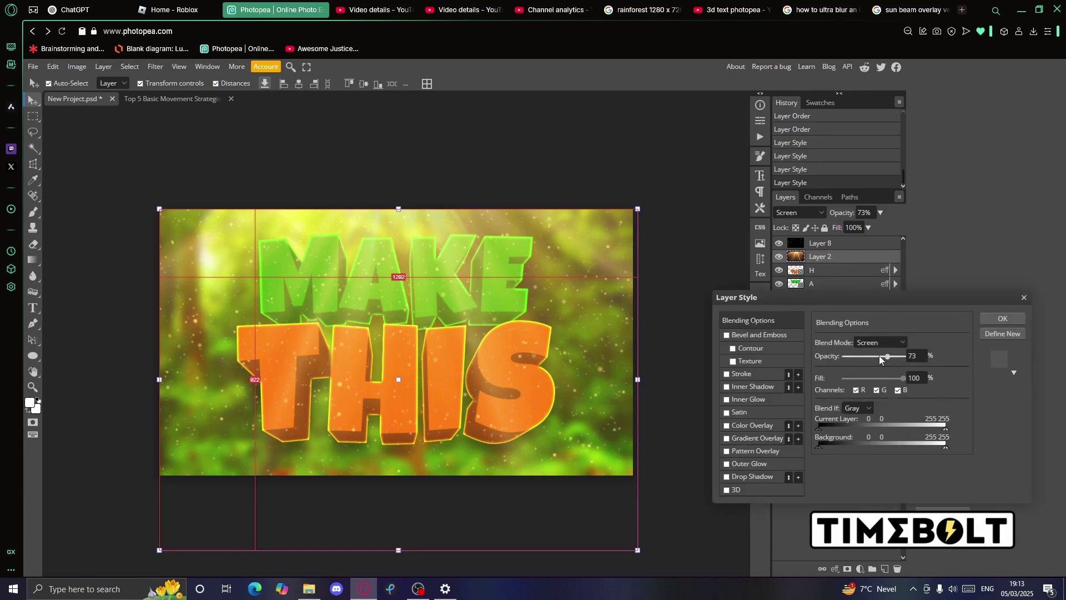
mouse_move(879, 356)
left_mouse_down()
mouse_move(870, 358)
mouse_move(890, 364)
mouse_move(875, 362)
left_mouse_up()
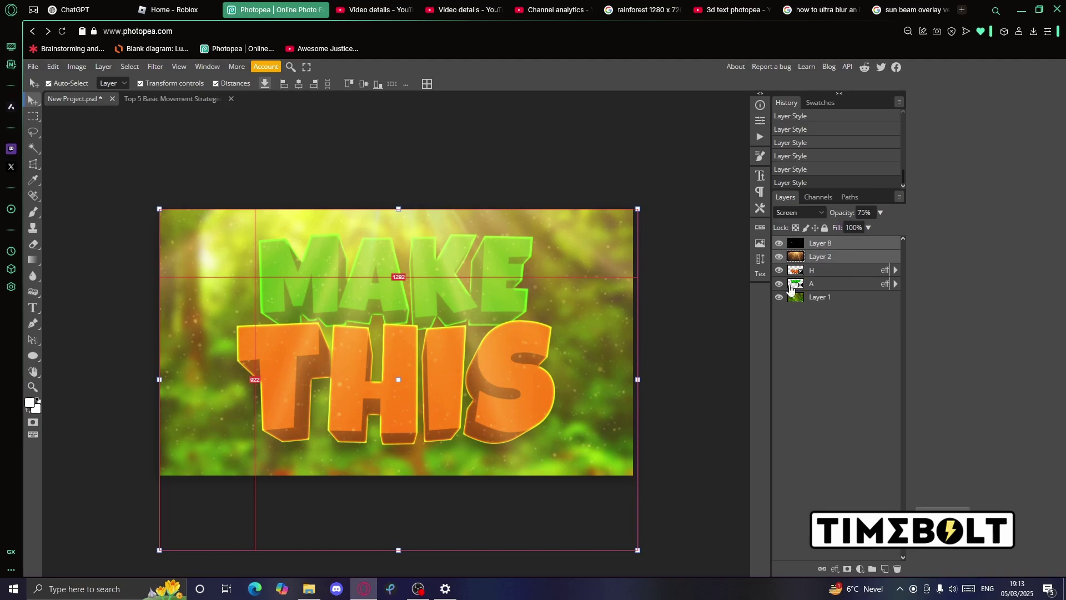
left_click_drag(827, 246, 858, 293)
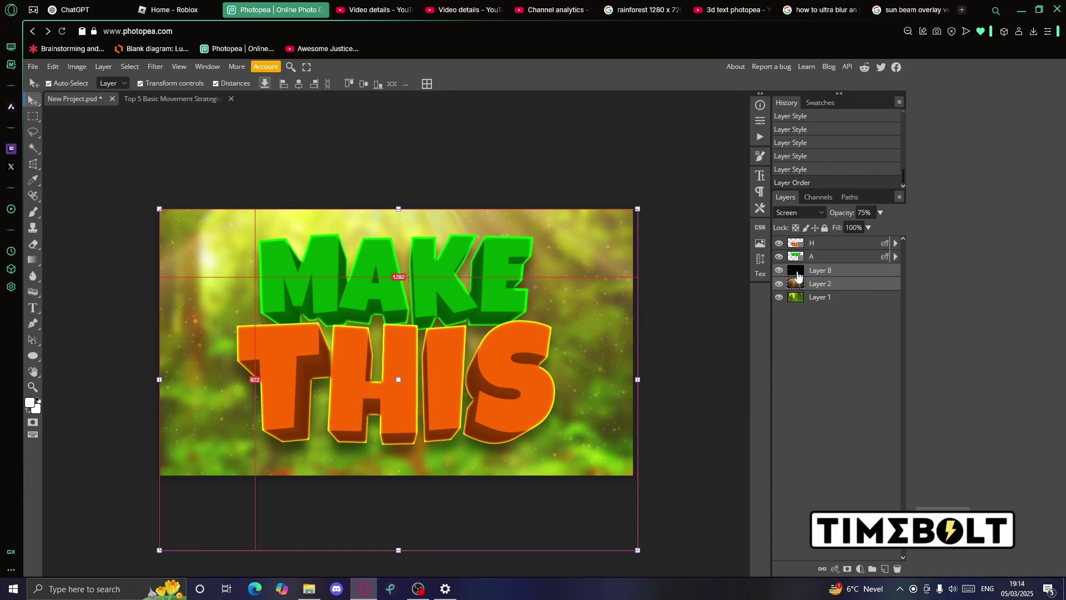
Set the opacity of the sun-ray Layer 2 to 50% and of the particle Layer 8 to 25%
double_click(836, 281)
left_click_drag(889, 357, 875, 361)
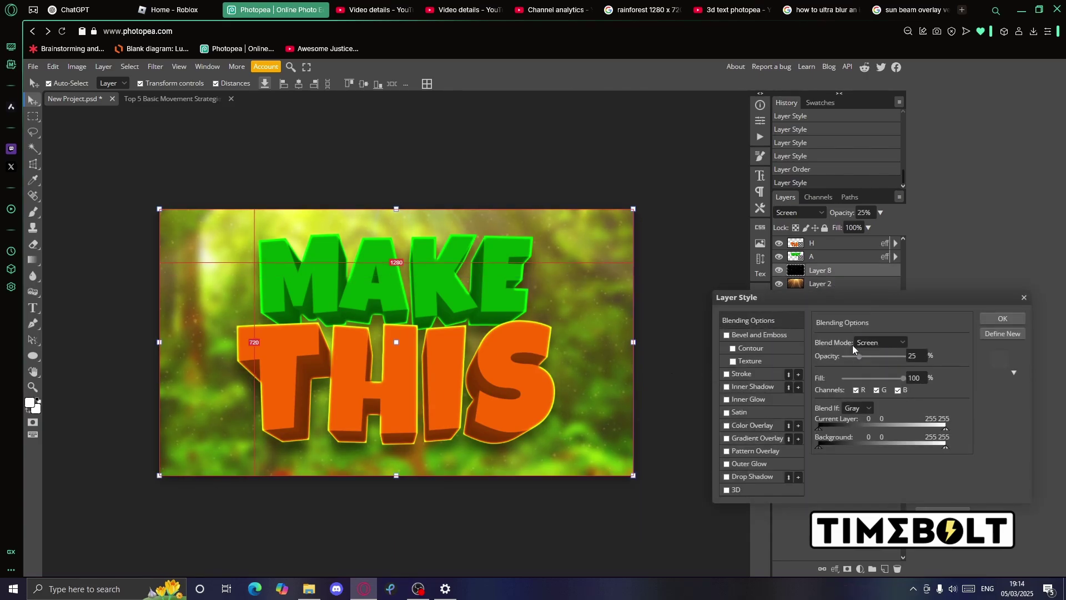
left_click(988, 317)
left_click(877, 284)
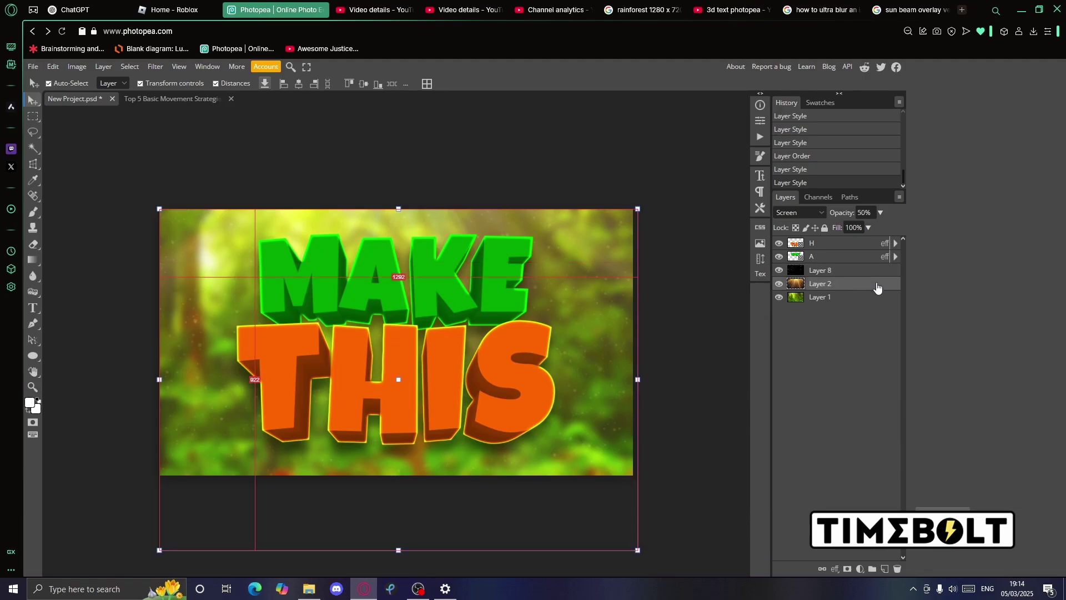
double_click(877, 284)
mouse_move(873, 357)
left_mouse_down()
mouse_move(915, 365)
mouse_move(876, 370)
left_mouse_up()
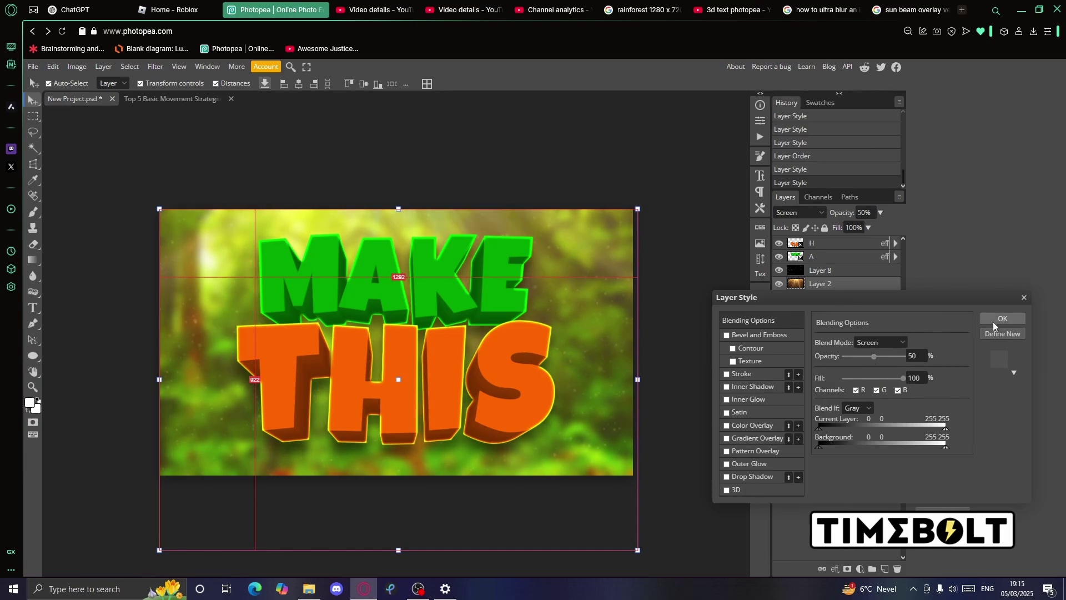
left_click(994, 324)
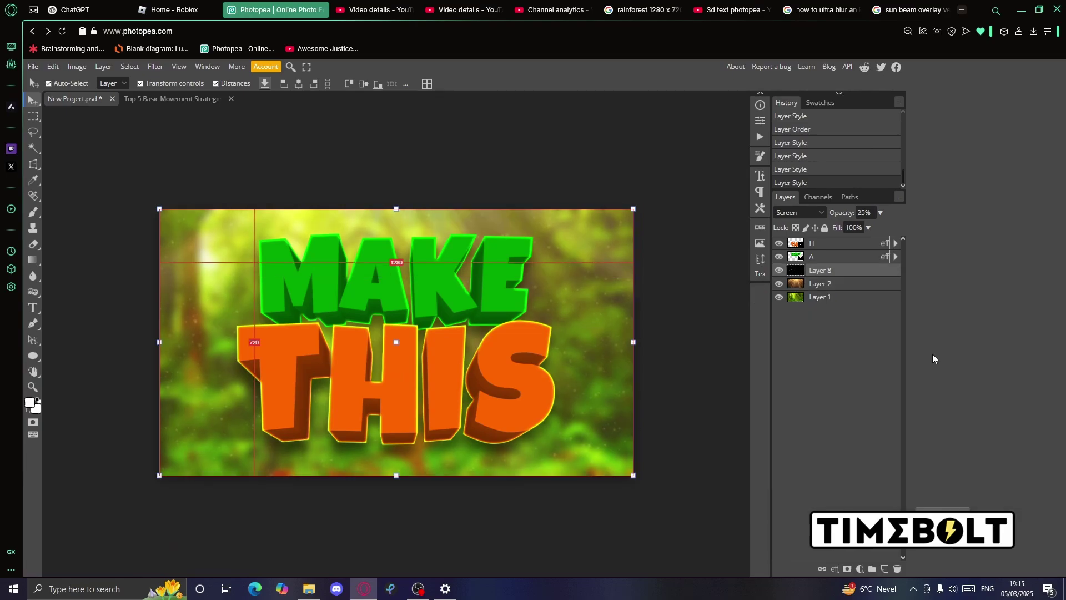
Merge the sun-ray Layer 2 and the particle Layer 8 into a single layer
left_click(838, 285)
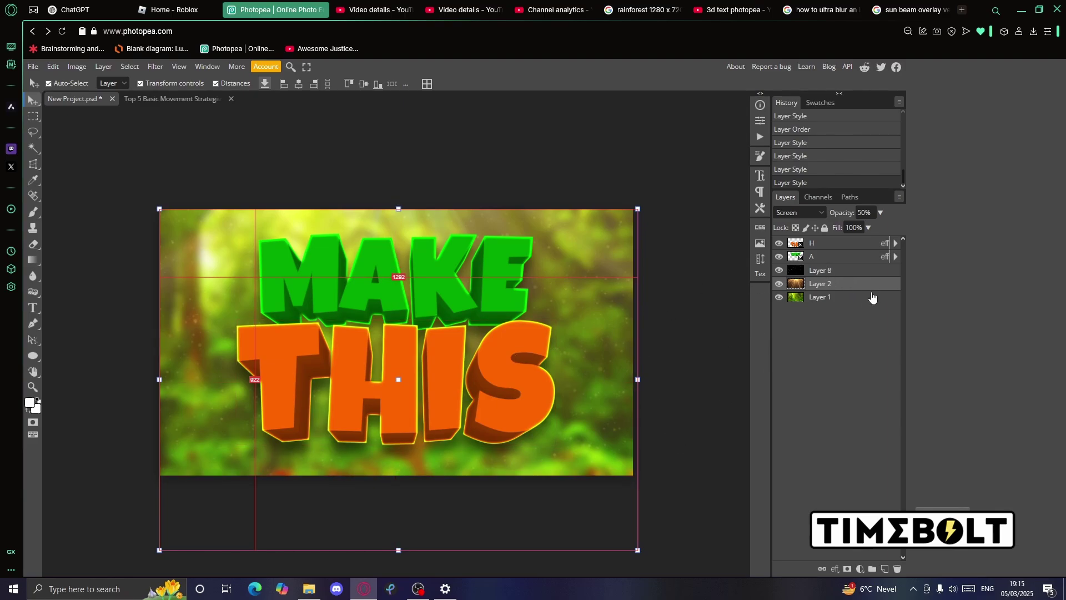
left_click(831, 275, "shift")
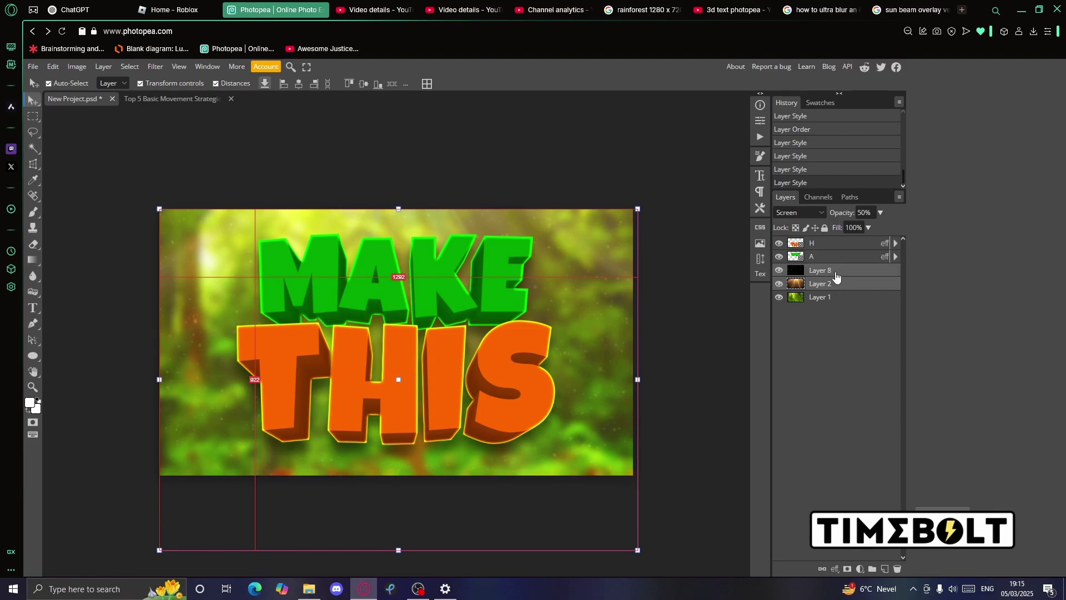
right_click(835, 275)
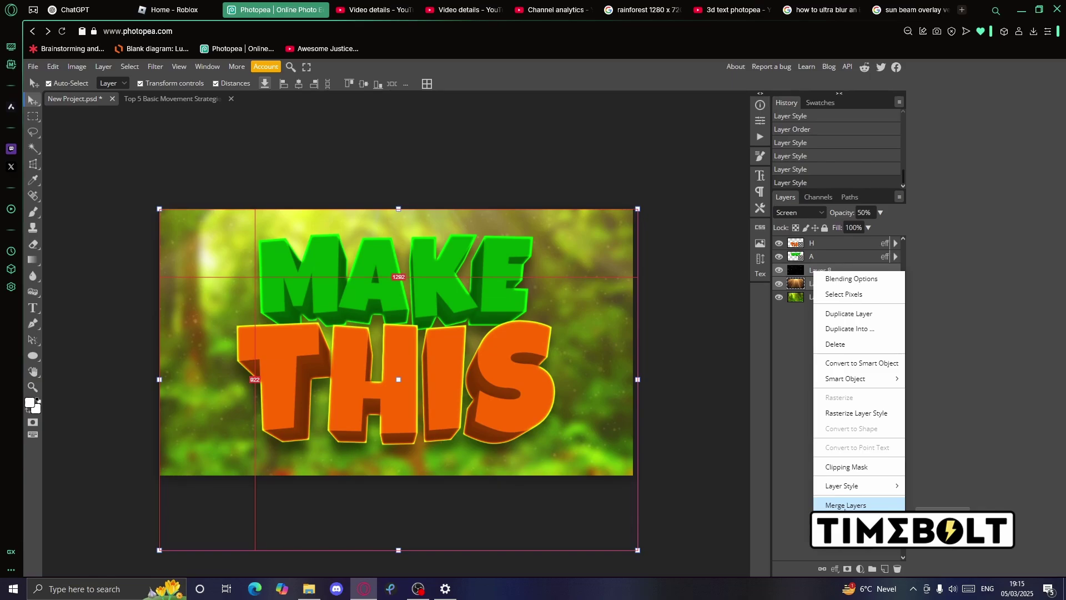
left_click(845, 505)
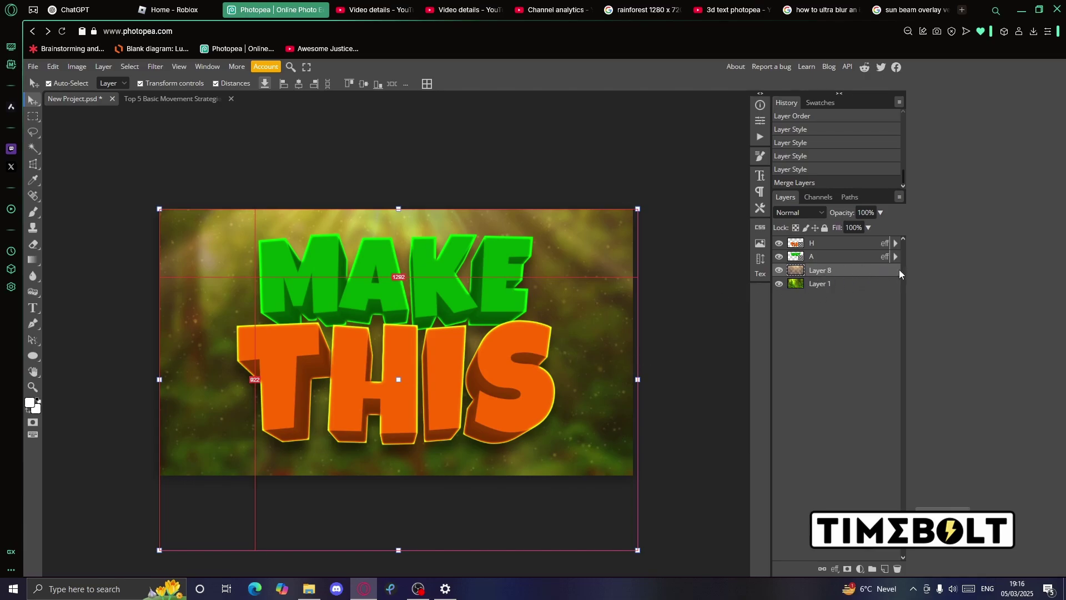
Set the merged overlay layer's blend mode to Screen and its opacity to 75% in its layer style
double_click(871, 276)
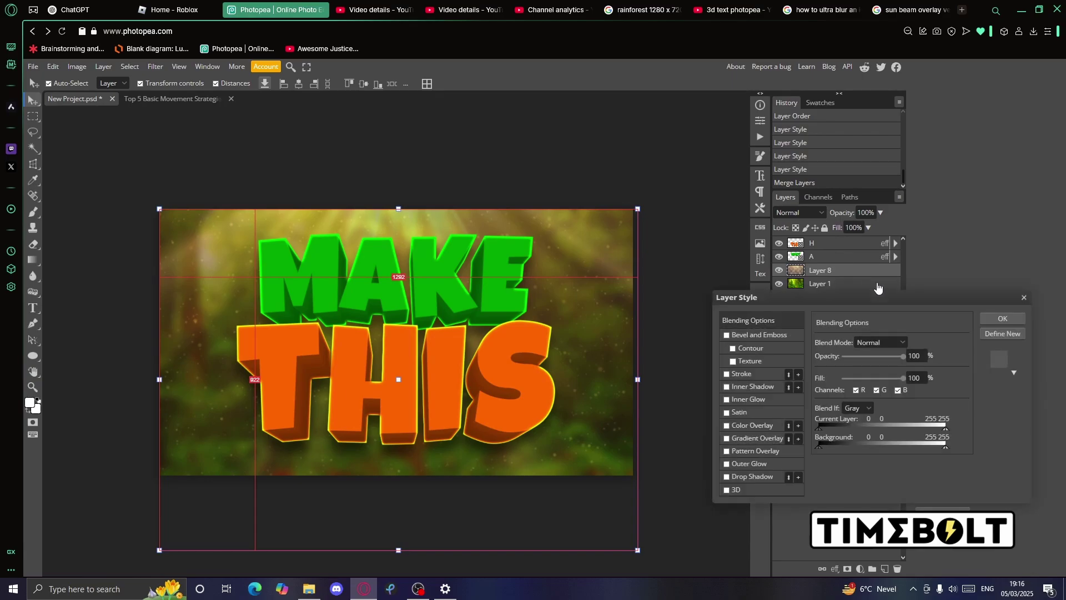
left_click(873, 344)
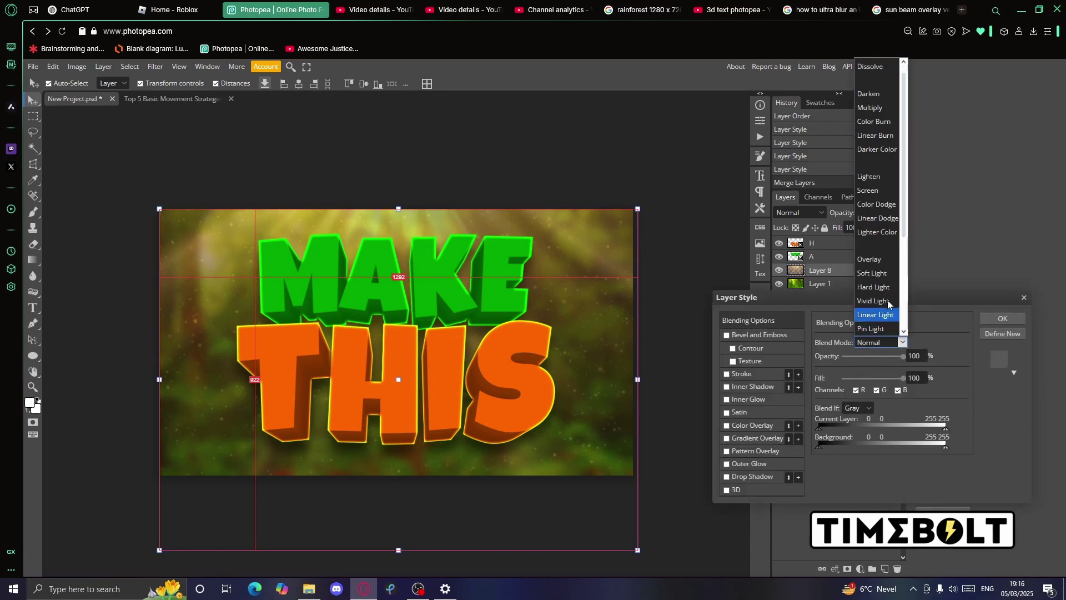
left_click(869, 202)
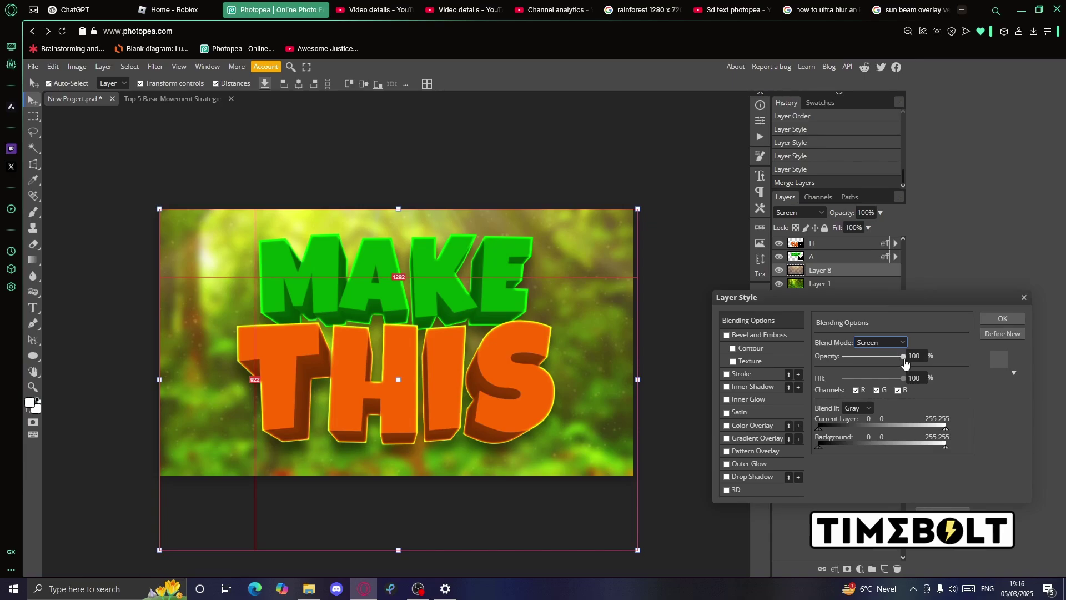
mouse_move(905, 361)
left_mouse_down()
mouse_move(876, 367)
mouse_move(889, 365)
left_mouse_up()
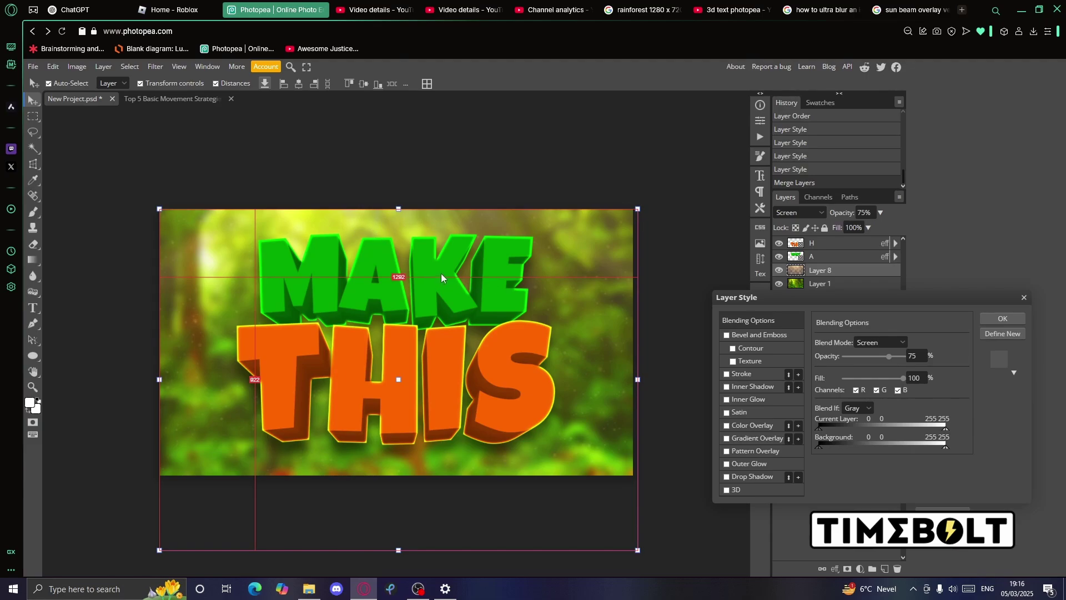
left_click(838, 356)
left_click_drag(889, 358, 888, 360)
left_click(1000, 318)
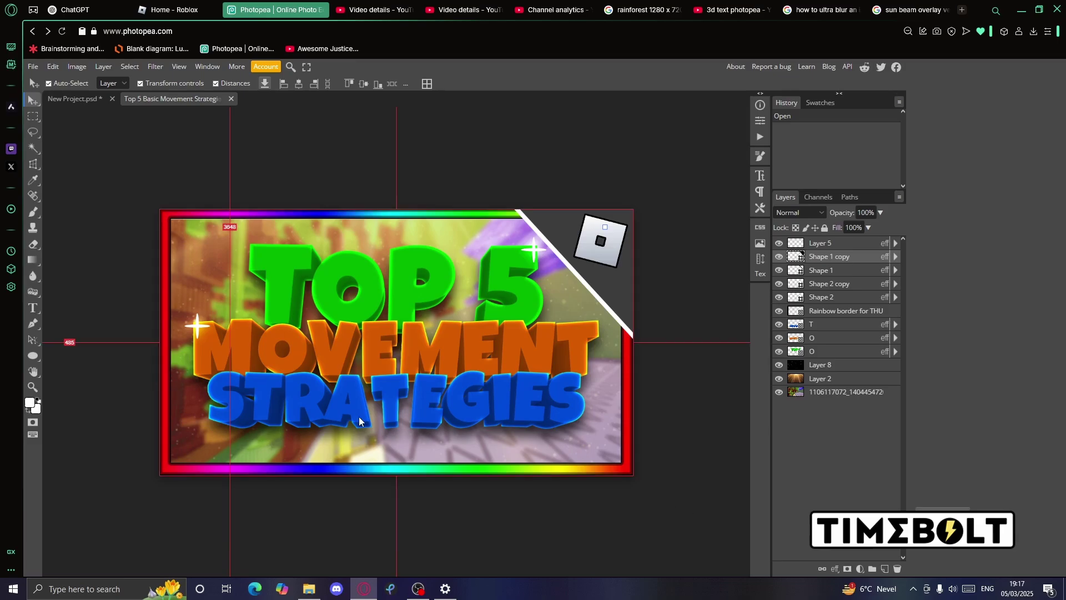
Try to move the white sparkle in the Top 5 Basic Movement Strategies thumbnail onto the MOVEMENT text, and undo the move
key("z")
left_click(204, 352)
key("v")
left_click_drag(193, 310, 428, 349)
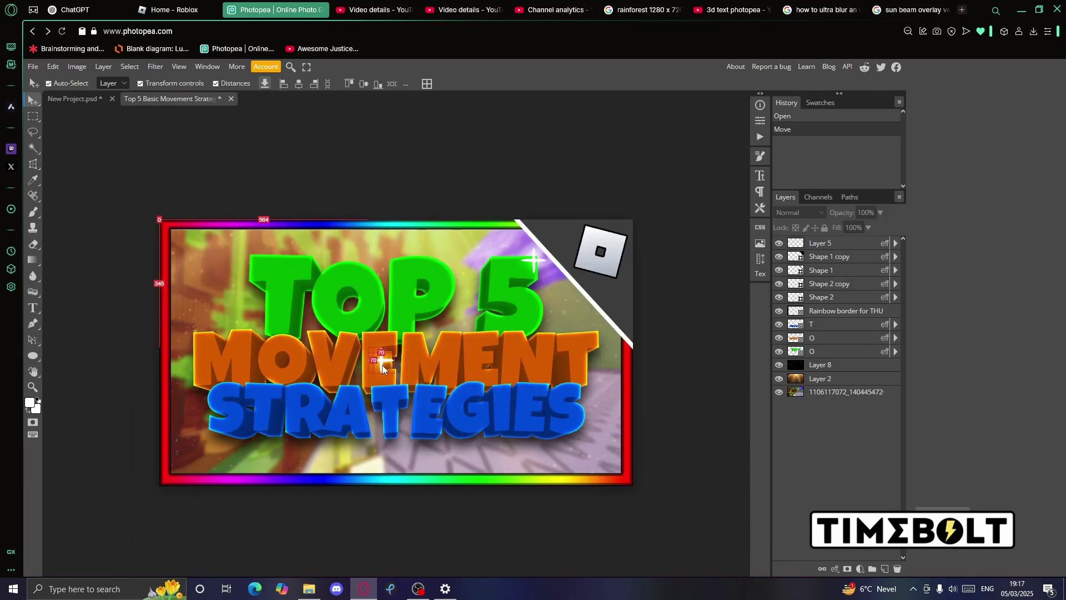
left_click_drag(384, 365, 200, 343)
key("ctrl+z")
left_click(129, 340)
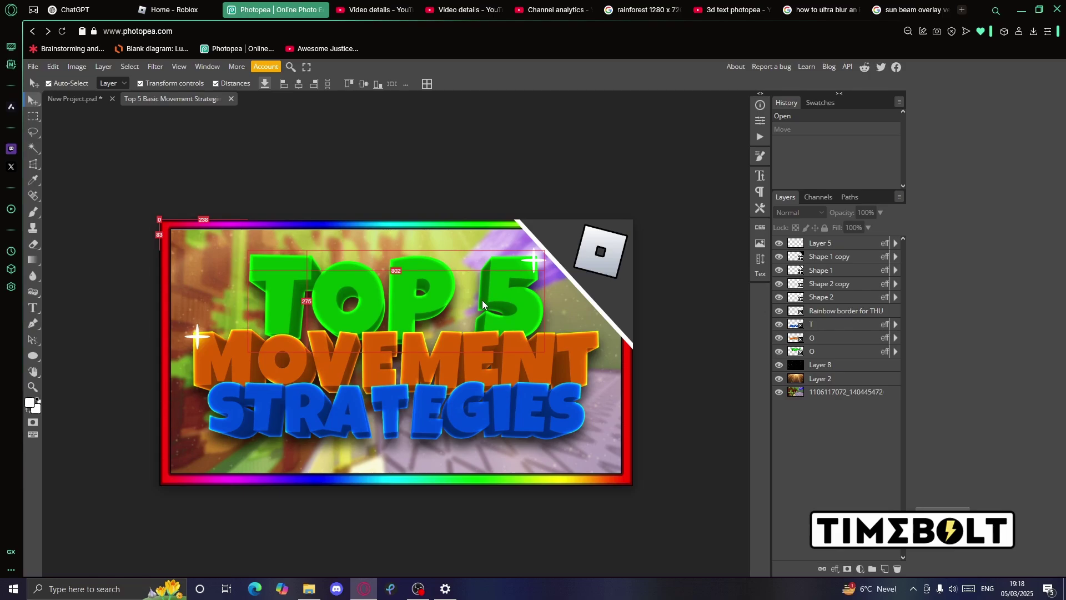
In New Project.psd, draw a narrow vertical ellipse shape about 20 x 200 px beside the S of THIS and fill it white
left_click(75, 102)
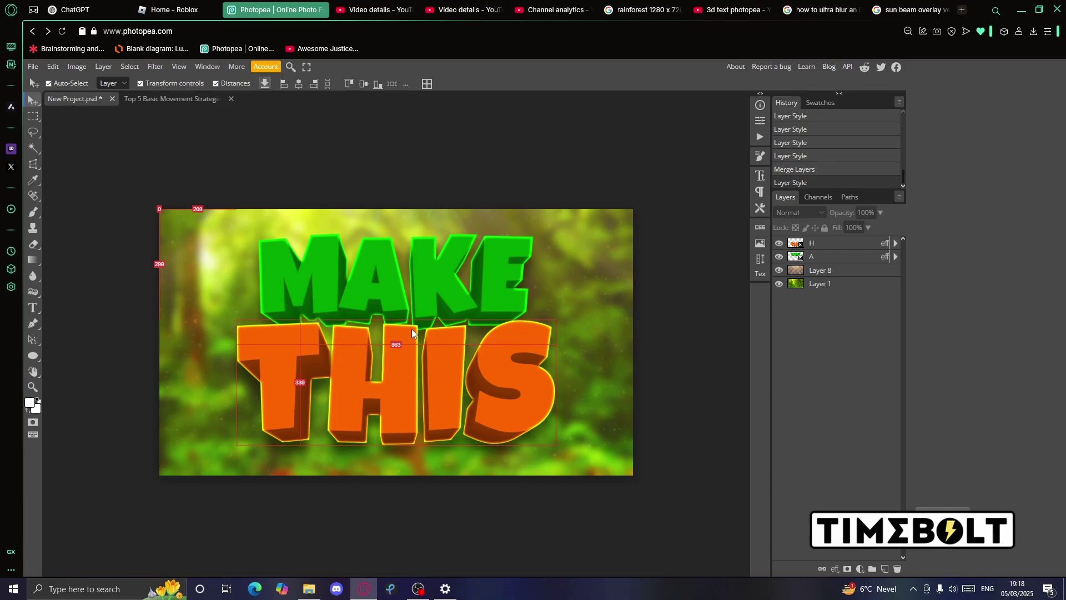
left_click(32, 360)
left_click(65, 84)
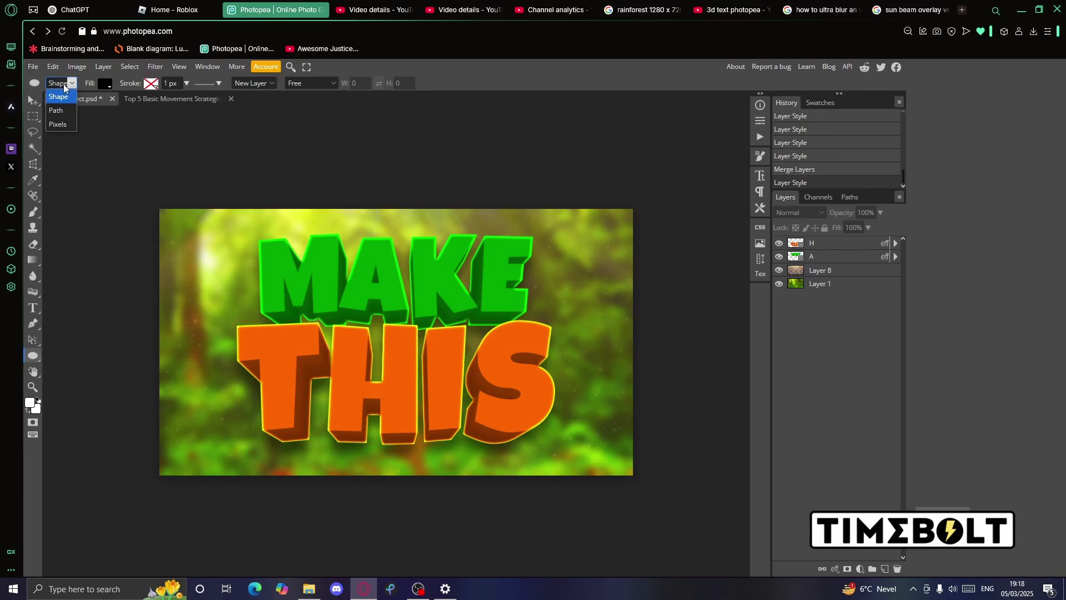
left_click(65, 83)
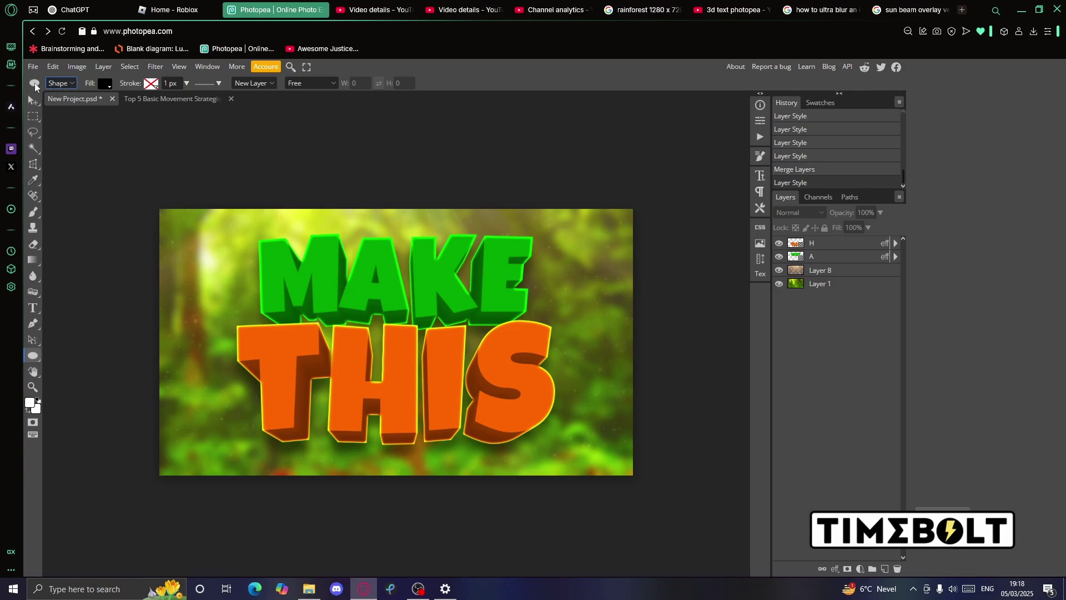
left_click(68, 83)
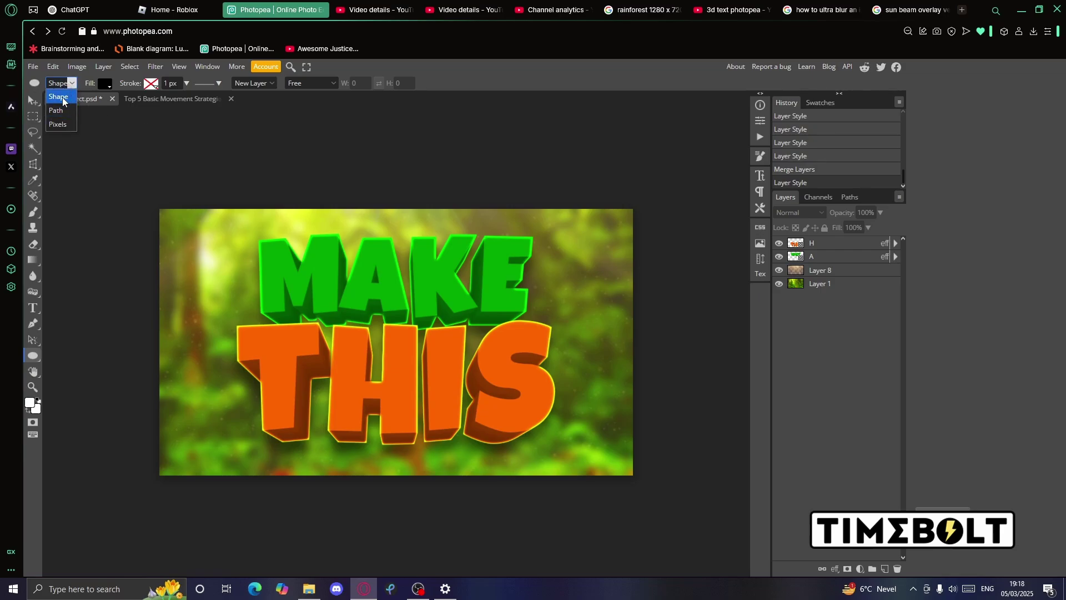
left_click_drag(548, 211, 575, 433)
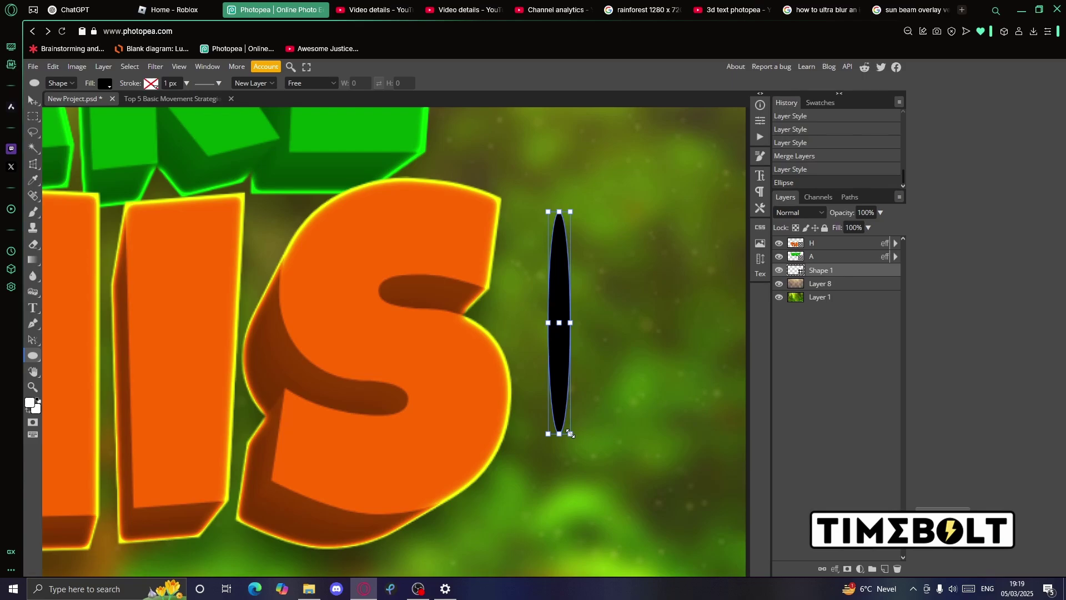
left_click(105, 83)
left_click(194, 140)
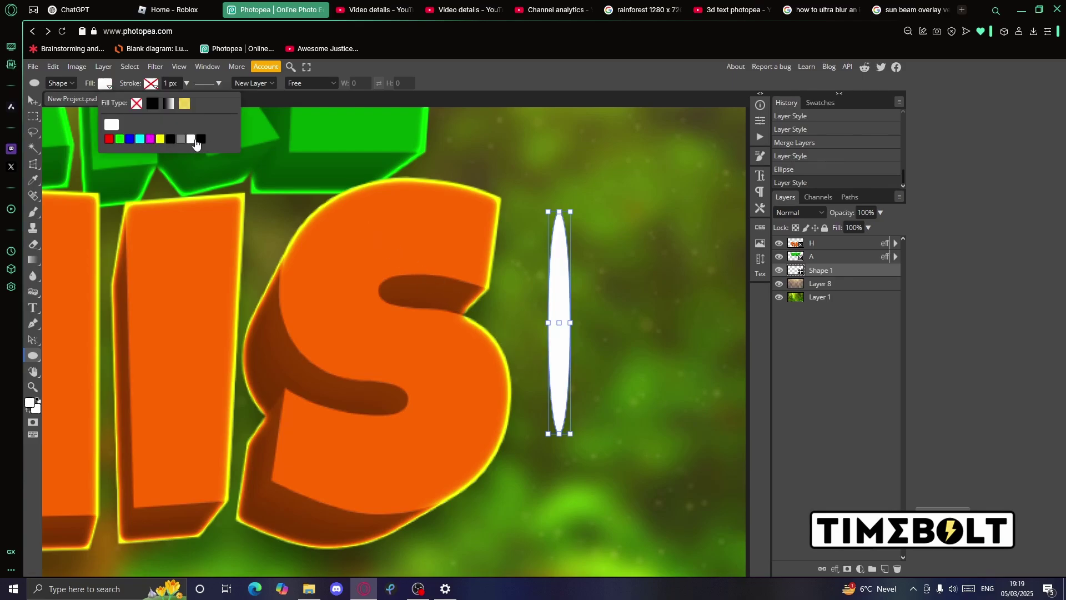
Duplicate the white ellipse in place and rotate the copy 90° to form a cross
left_click_drag(555, 280, 536, 287)
key("z")
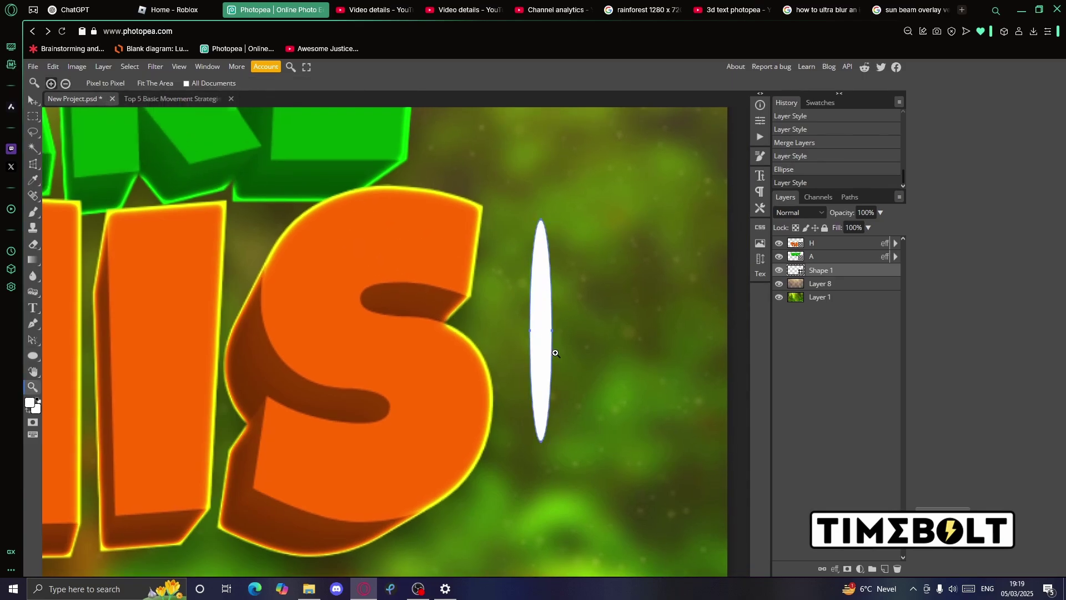
left_click_drag(555, 353, 545, 326)
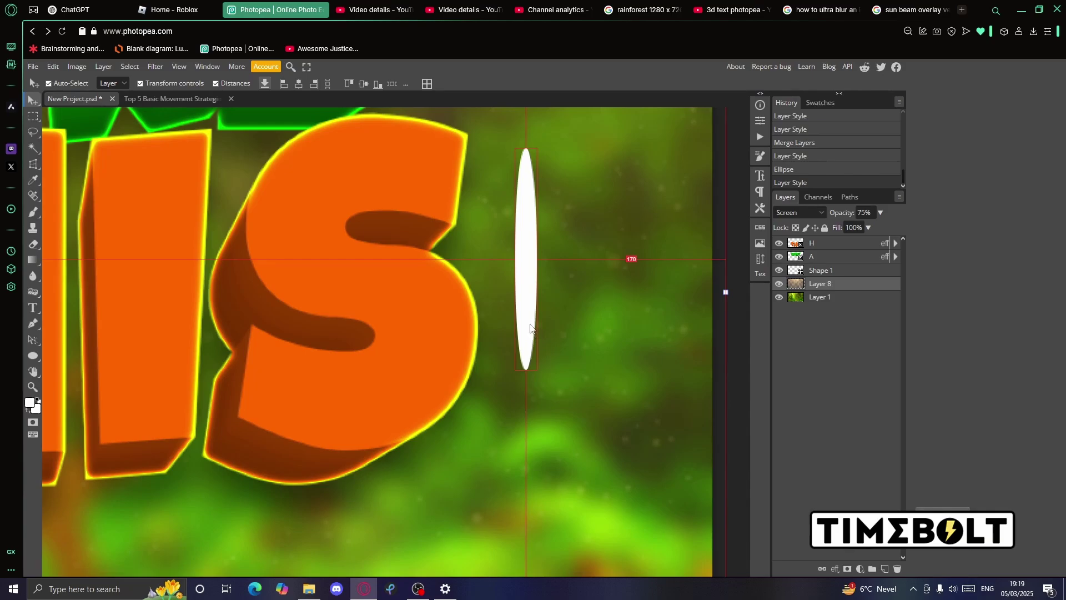
left_click(530, 327)
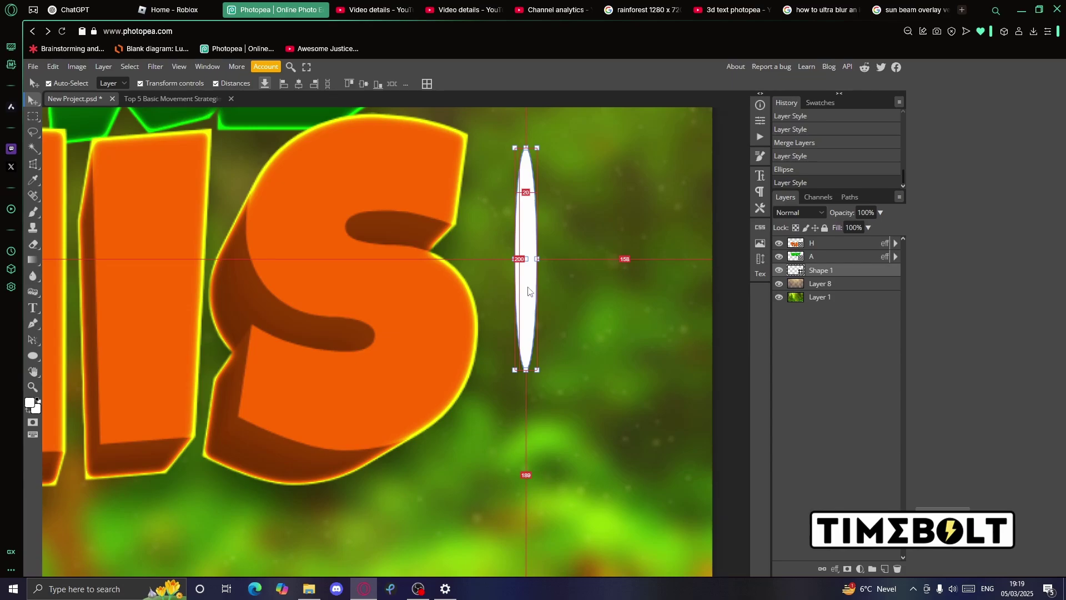
left_click_drag(528, 291, 570, 284, "alt")
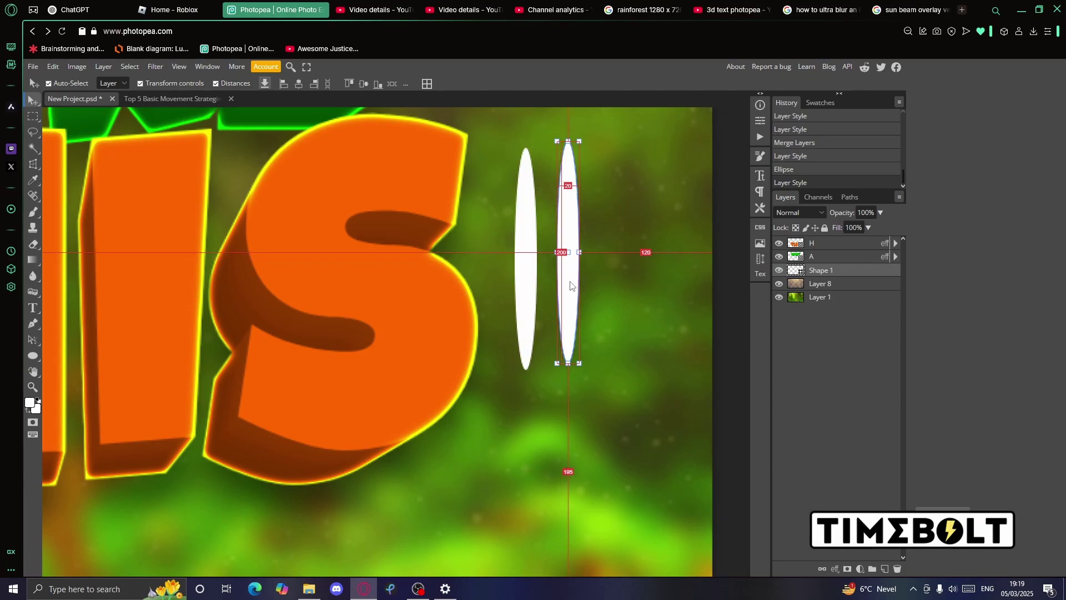
key("ctrl+z")
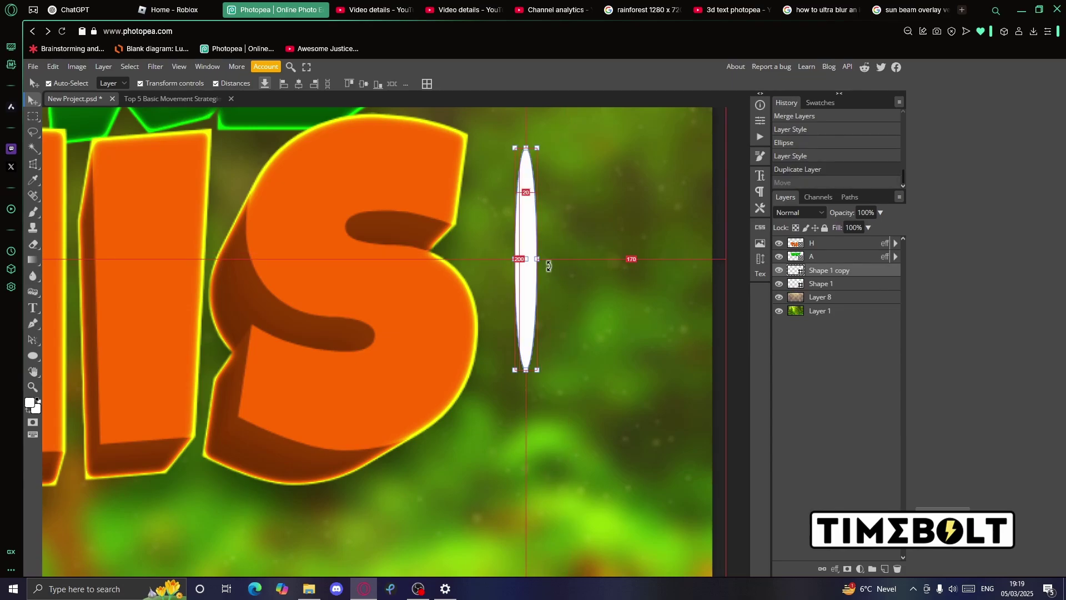
key("ctrl+t")
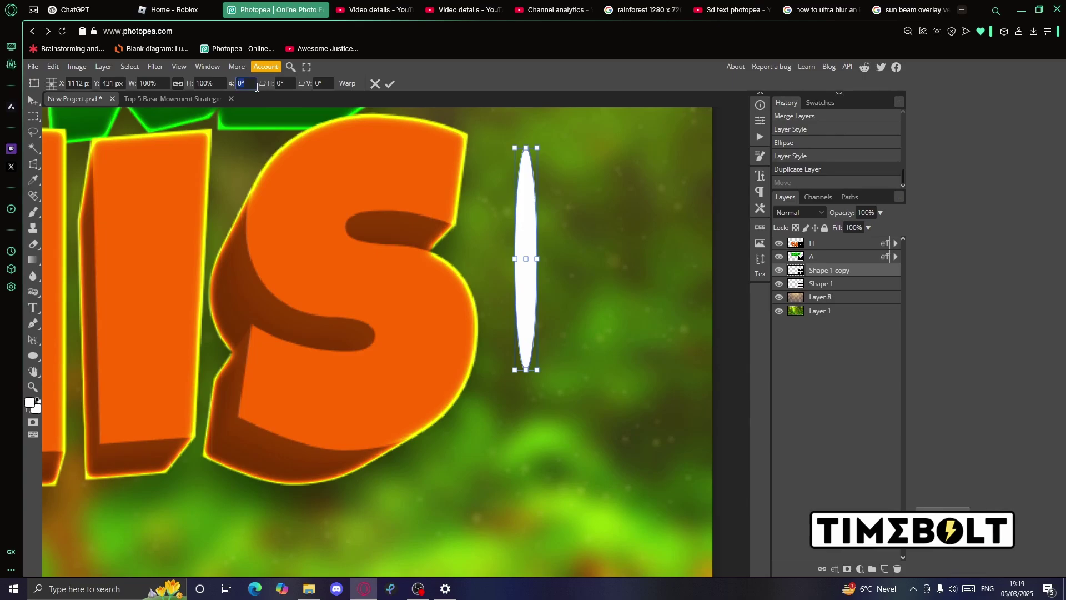
type("90")
key("Return")
Move the Shape 1 and Shape 1 copy layers above the H layer in the layer stack
left_click(824, 285, "shift")
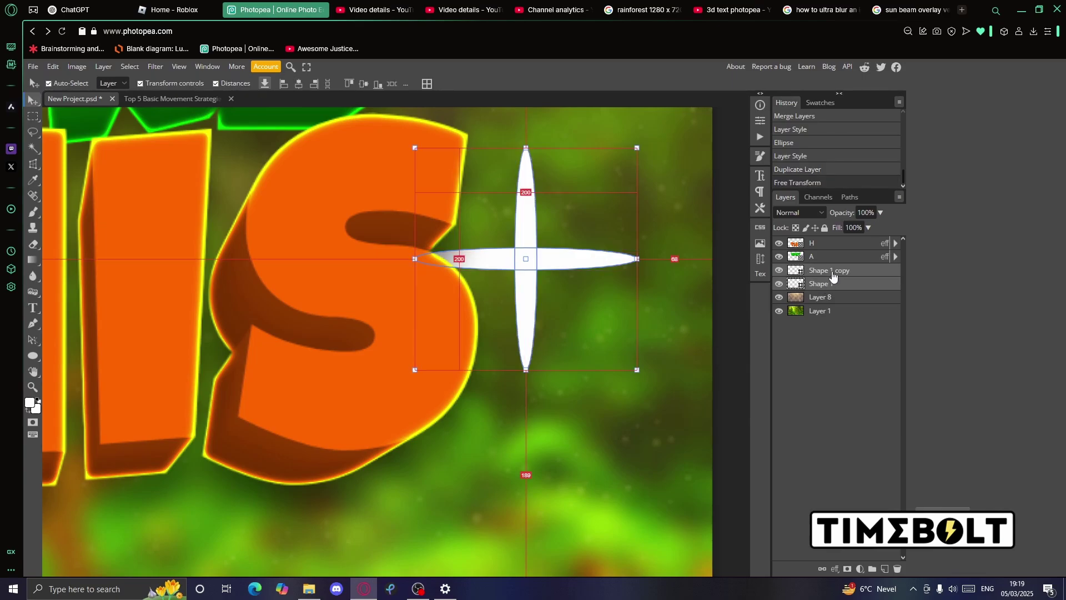
left_click_drag(838, 270, 835, 240)
left_click(681, 300)
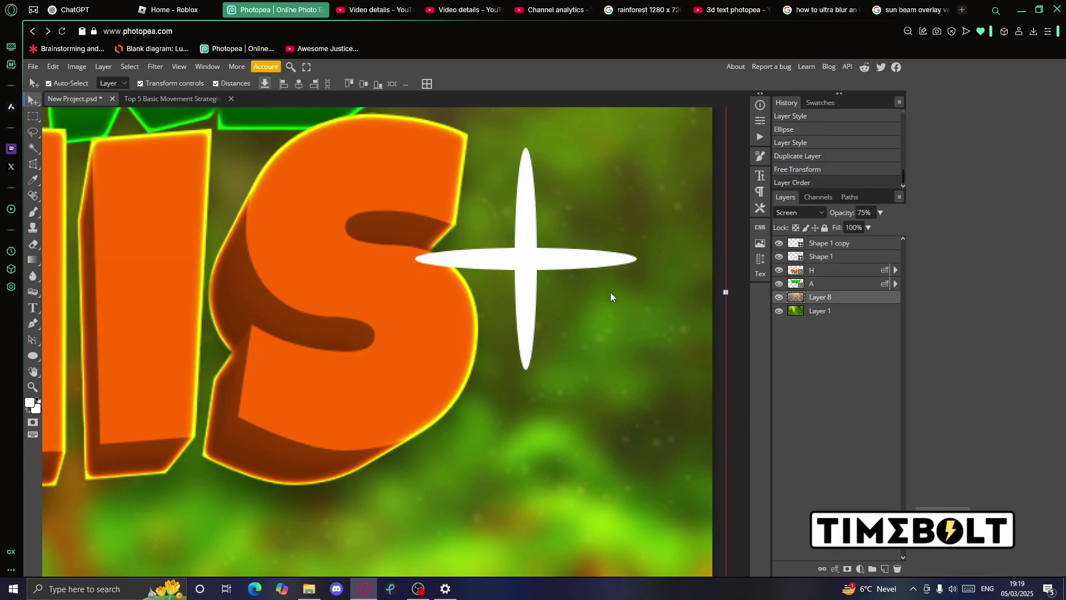
Scale the width of the vertical ellipse Shape 1 to 125%, keeping its height at 100%
scroll(471, 323, "down", 1)
scroll(499, 335, "up", 1)
left_click(500, 316)
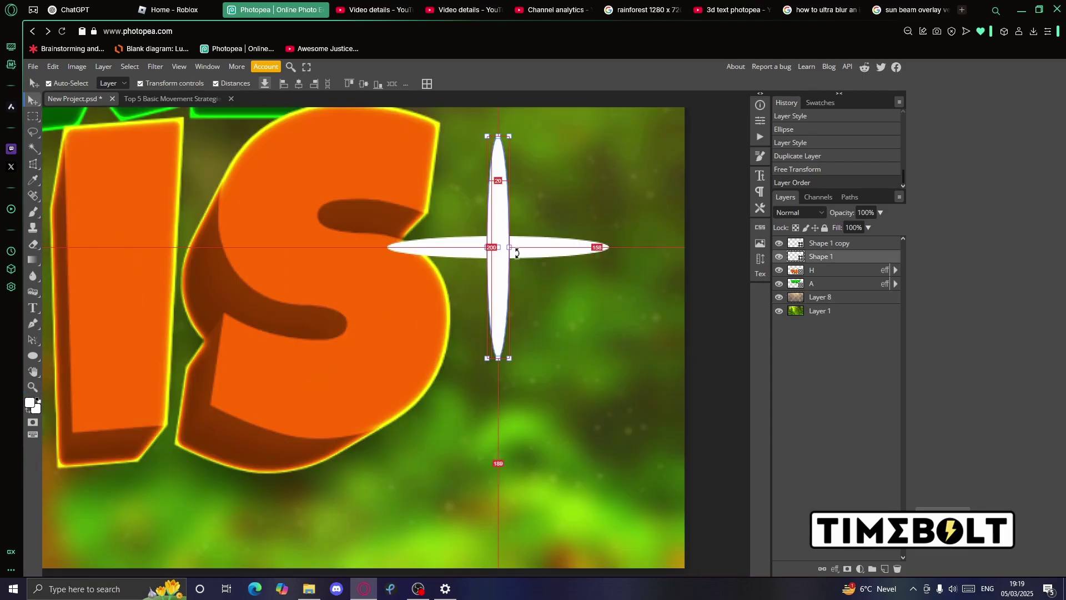
key("ctrl+t")
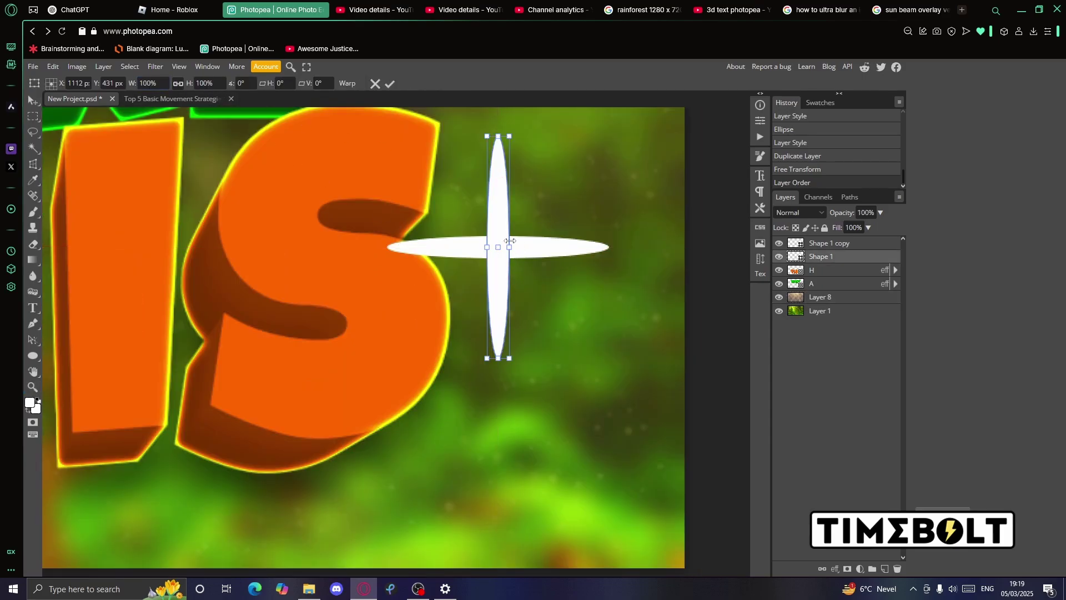
key("Return")
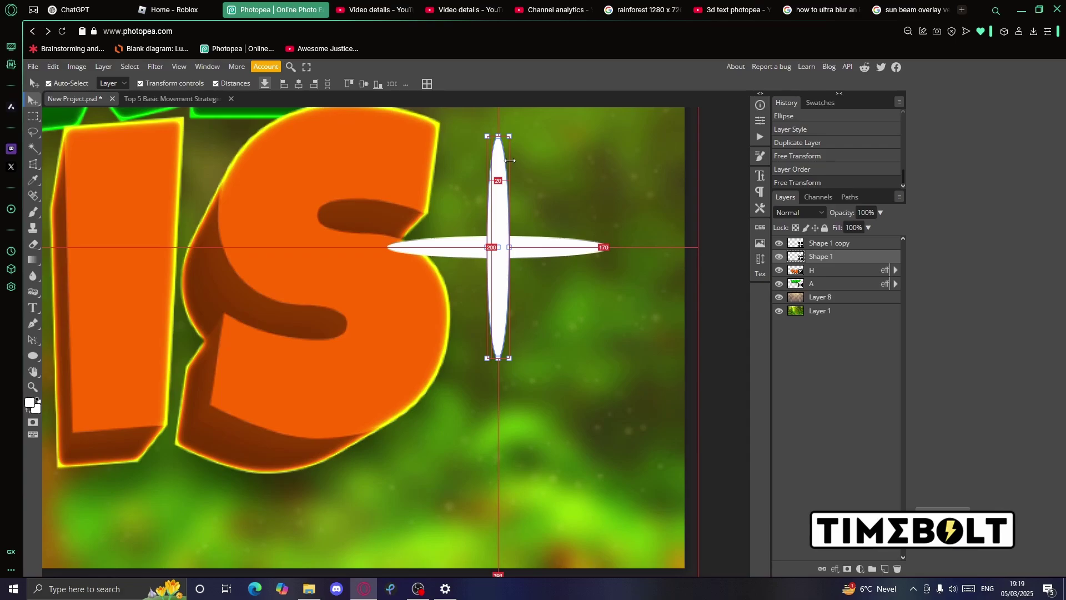
key("ctrl+t")
key("shift+Tab")
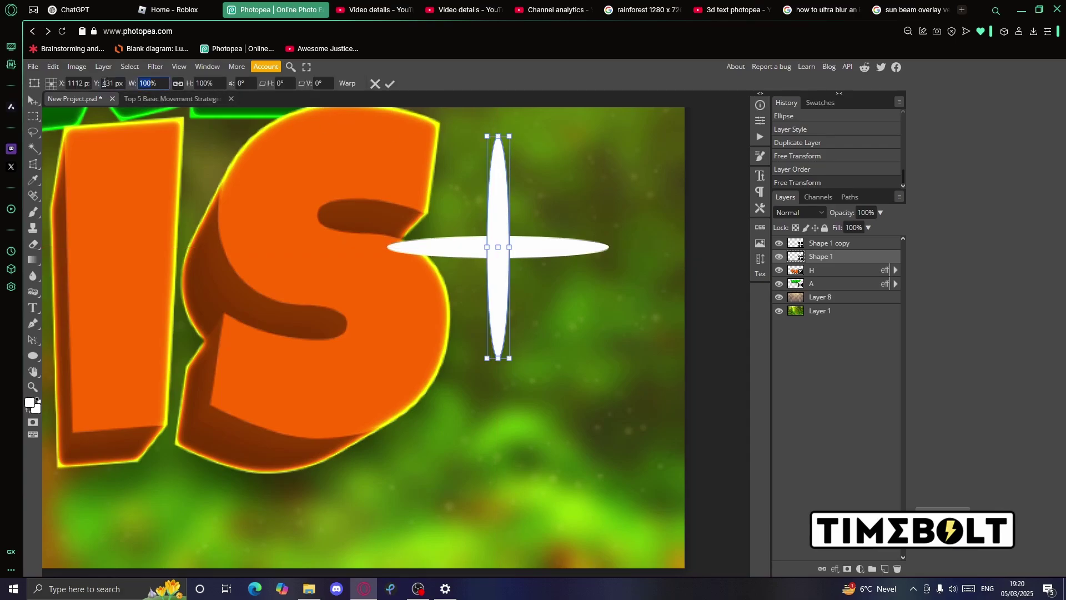
key("Tab")
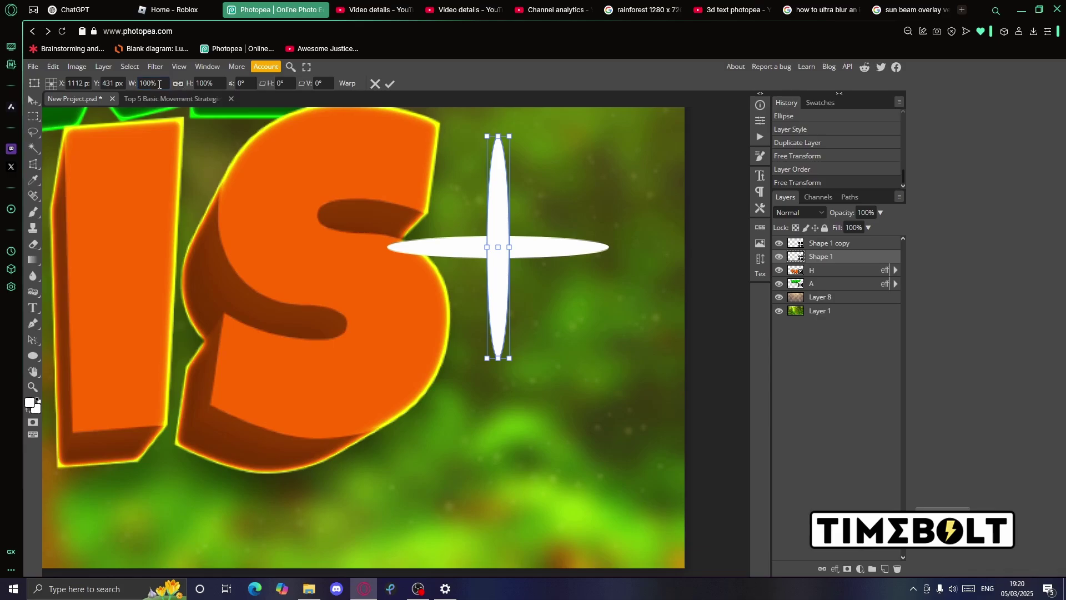
double_click(159, 85)
type("150")
key("Return")
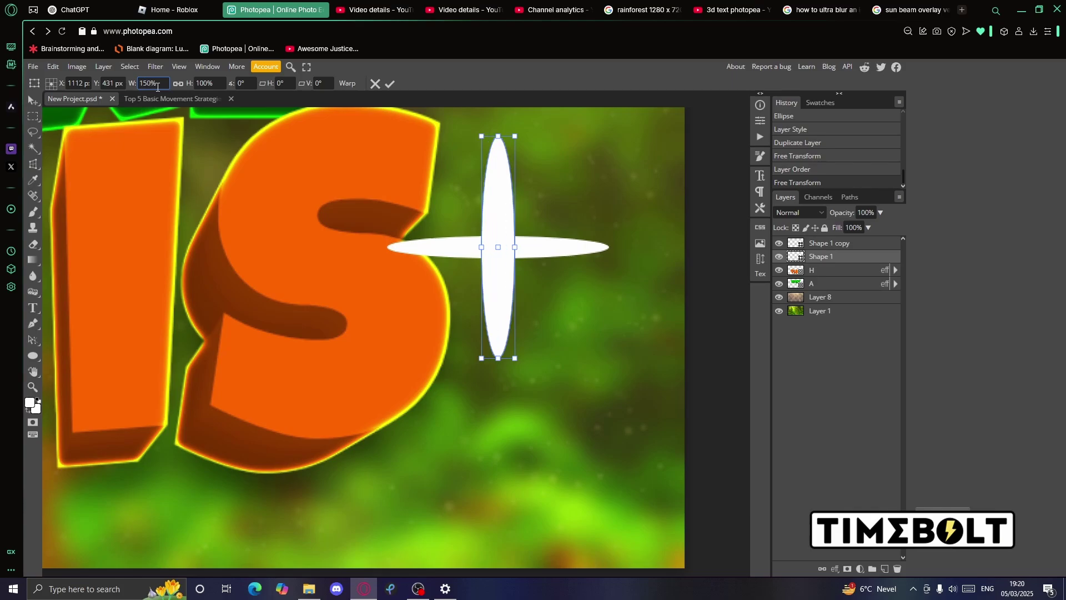
type("125")
key("Return")
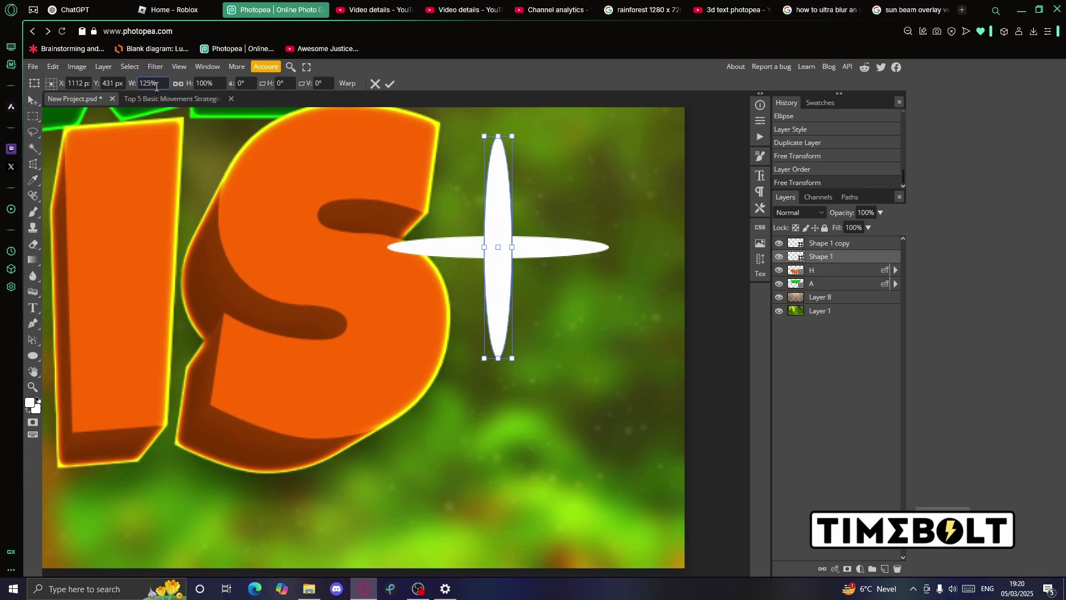
left_click(391, 85)
Scale the height of the horizontal ellipse Shape 1 copy to 125%, keeping its width at 100%
left_click(517, 240)
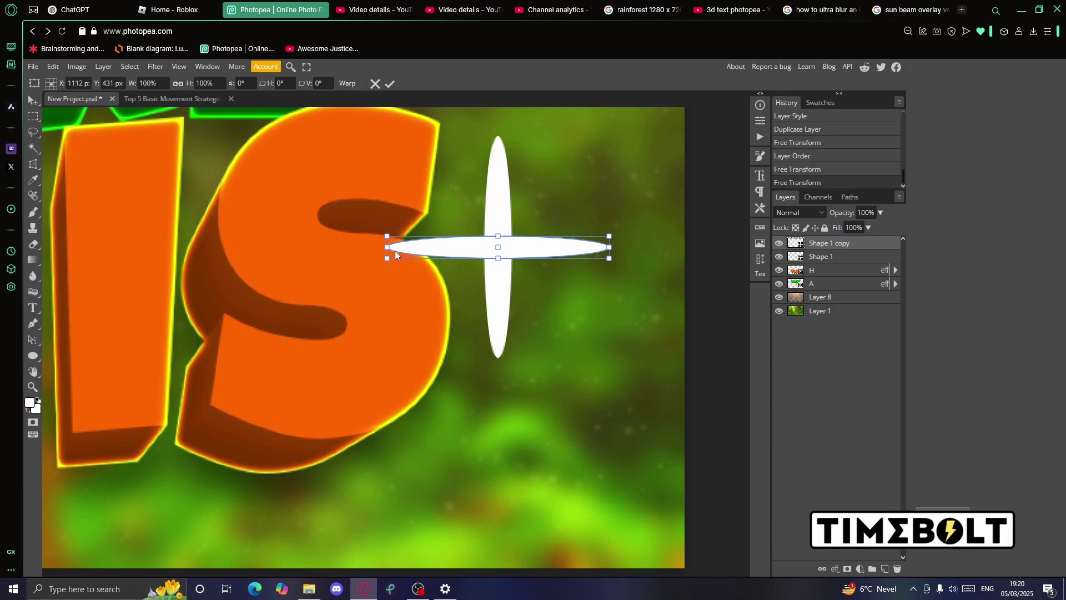
left_click_drag(387, 247, 312, 238)
key("ctrl+z")
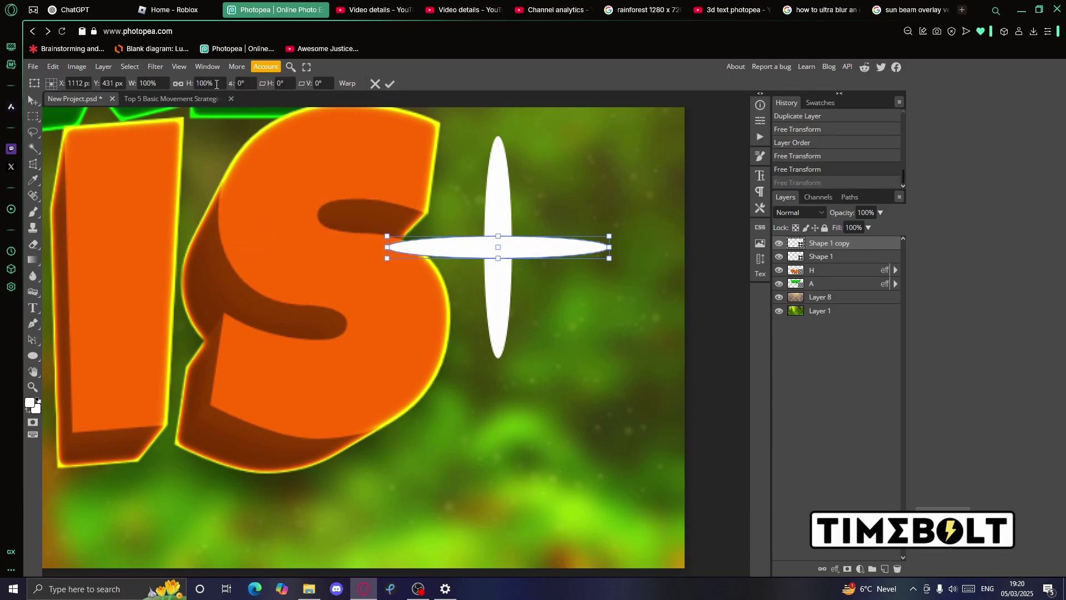
left_click_drag(218, 84, 199, 84)
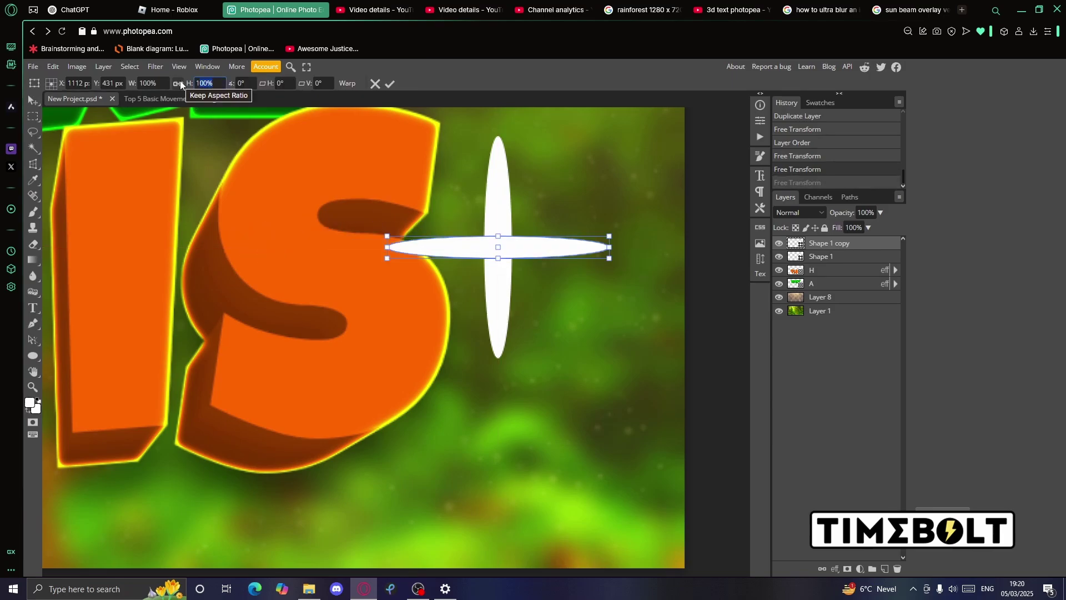
type("1")
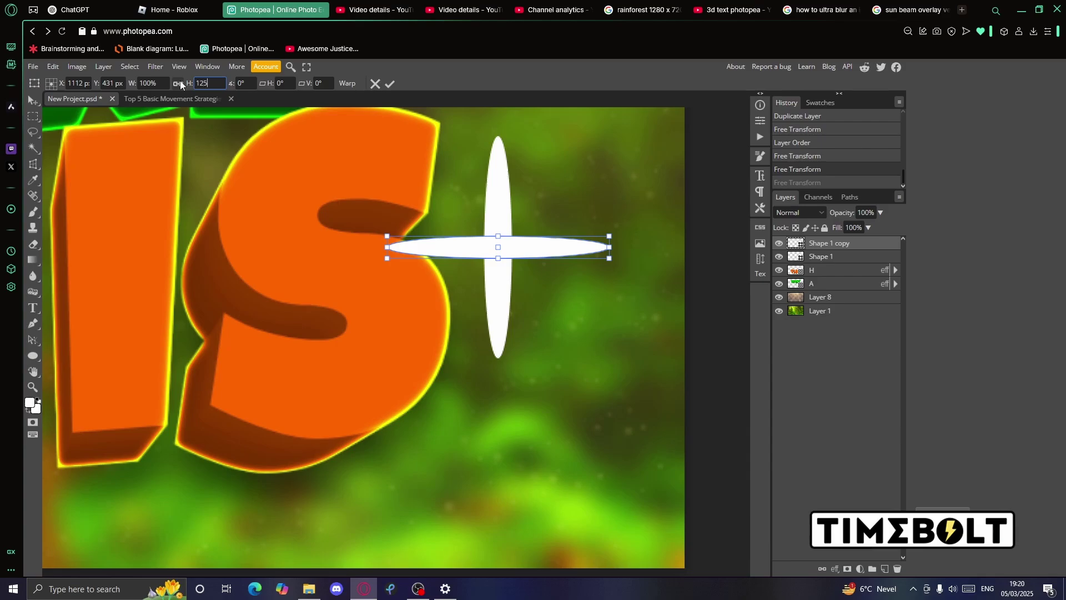
type("25")
key("Return")
left_click(389, 83)
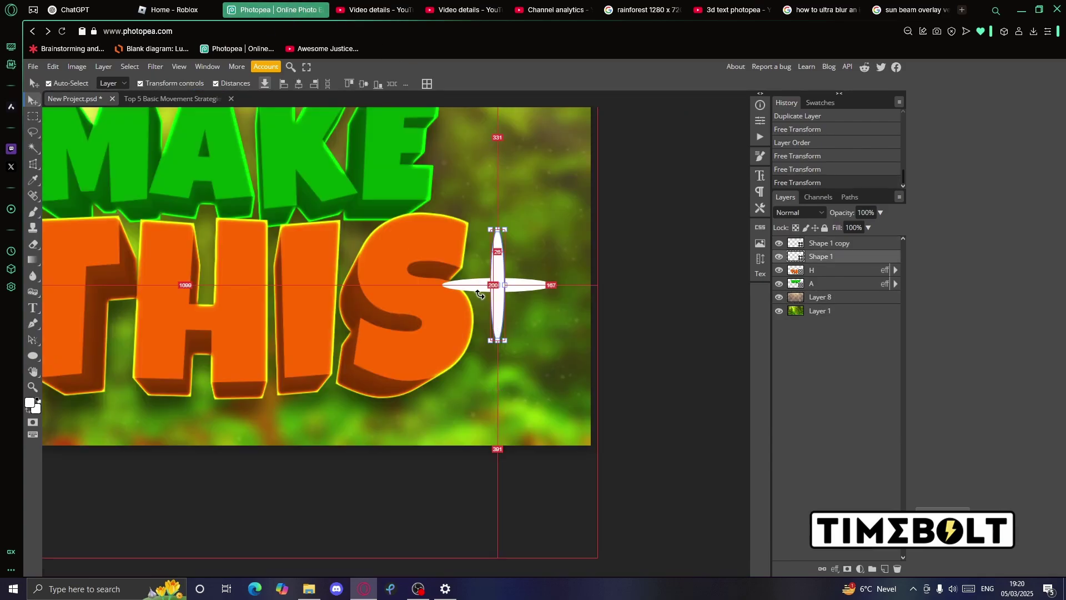
Merge the Shape 1 and Shape 1 copy layers into one and position the cross between the H and I of THIS
left_click(460, 287, "shift")
left_click_drag(405, 255, 425, 300)
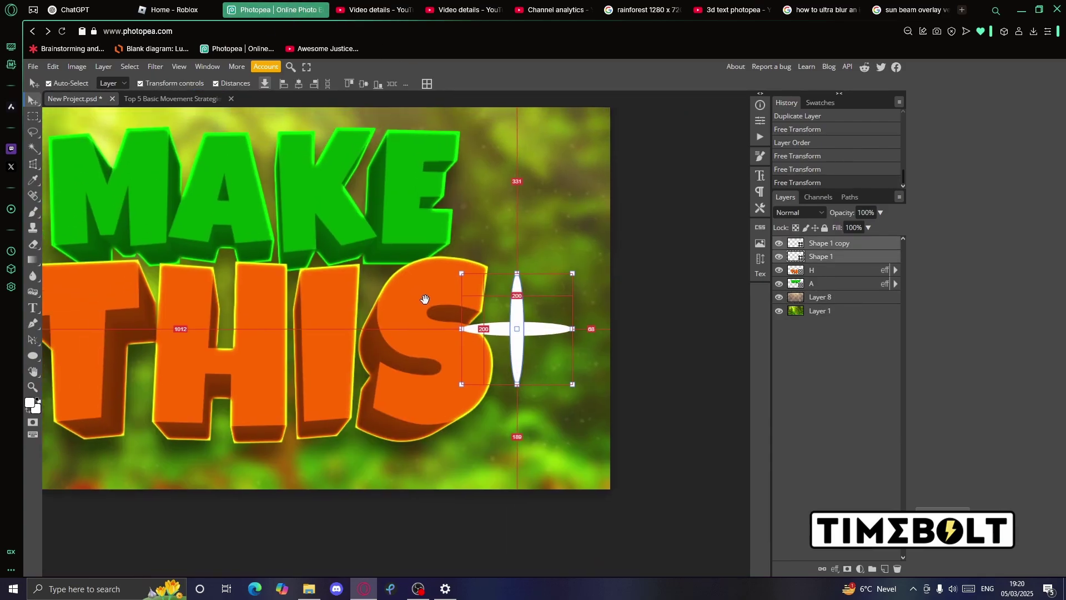
right_click(806, 245)
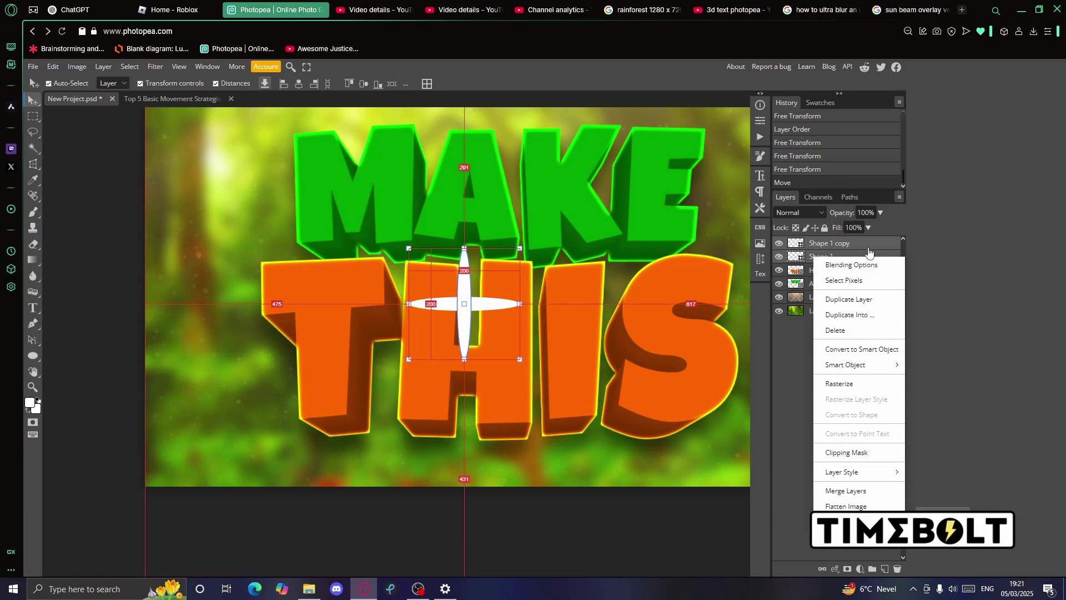
left_click(846, 493)
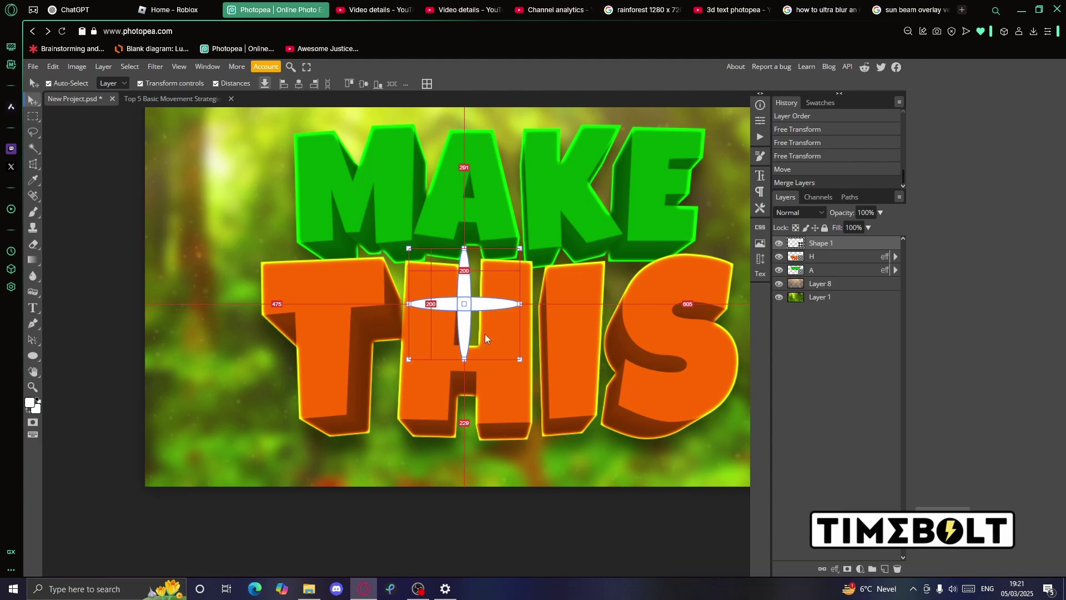
left_click_drag(464, 303, 522, 321)
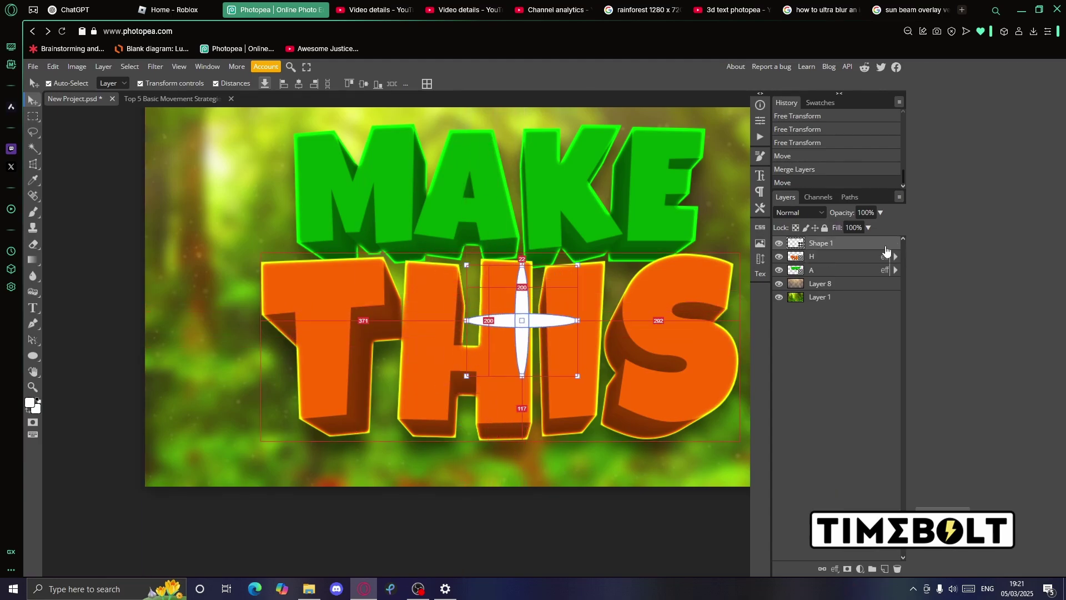
Add a white (ffffff) outer glow at 100% opacity to the merged cross Shape 1
double_click(887, 253)
left_click(755, 463)
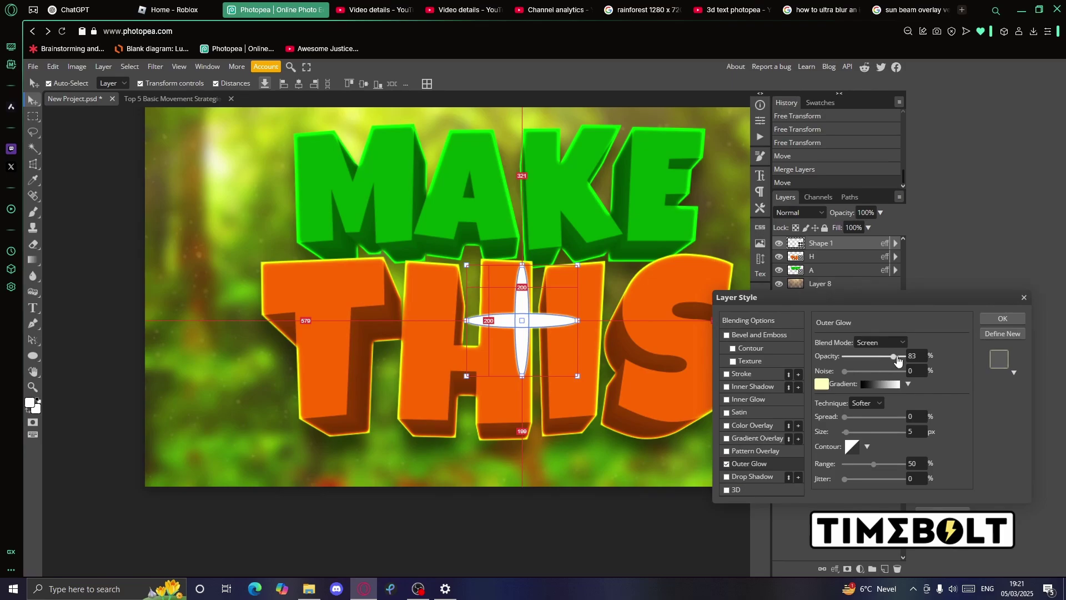
left_click_drag(897, 356, 907, 357)
left_click(822, 383)
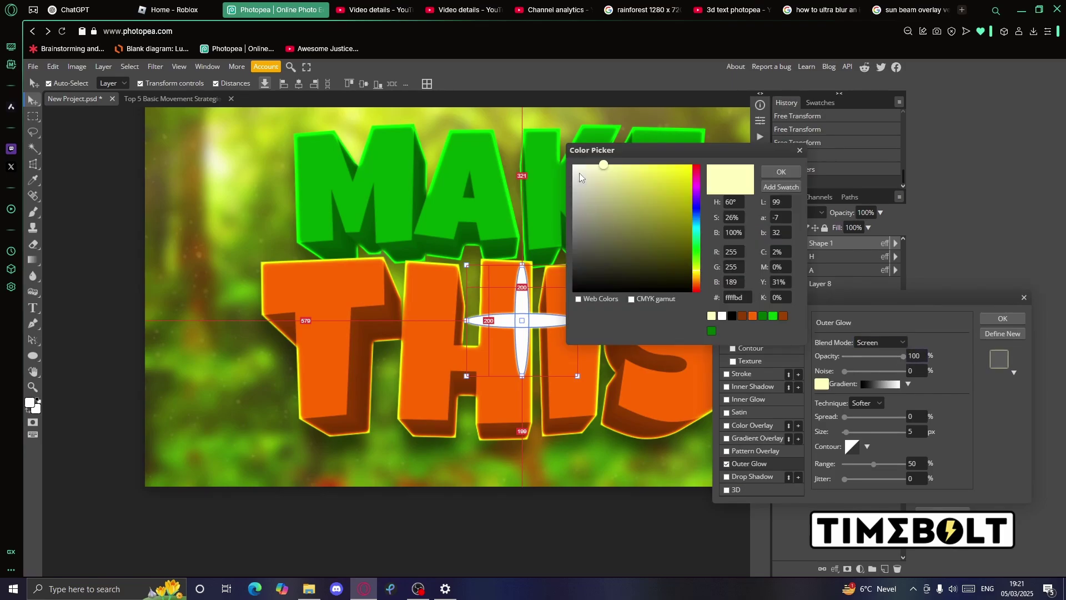
left_click_drag(578, 175, 545, 145)
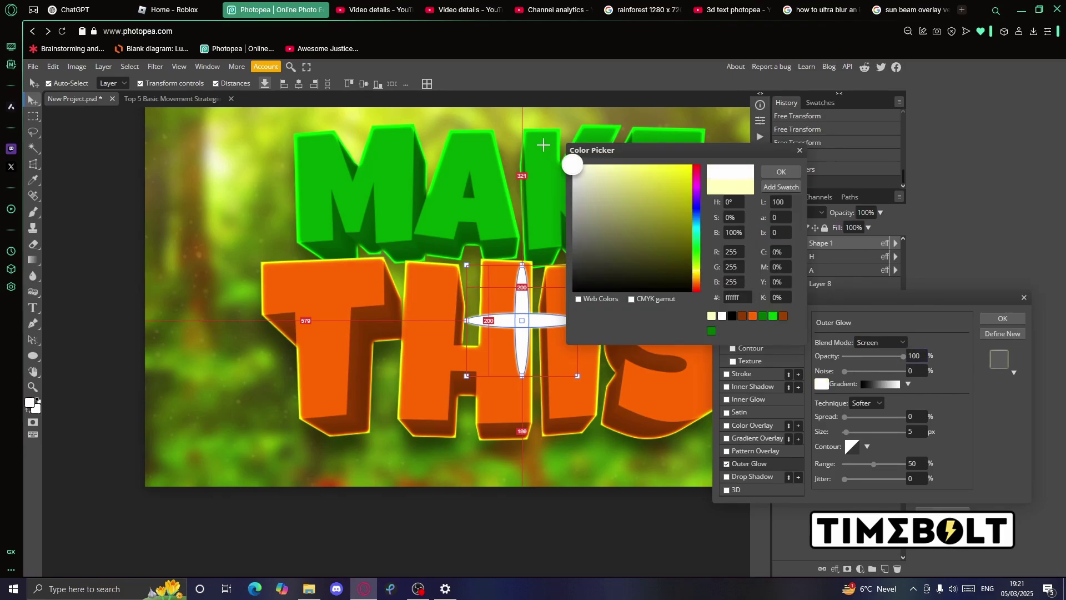
left_click(781, 172)
Set the cross's outer glow to Normal blend mode with a size of 30 px, after trying Overlay
left_click(880, 342)
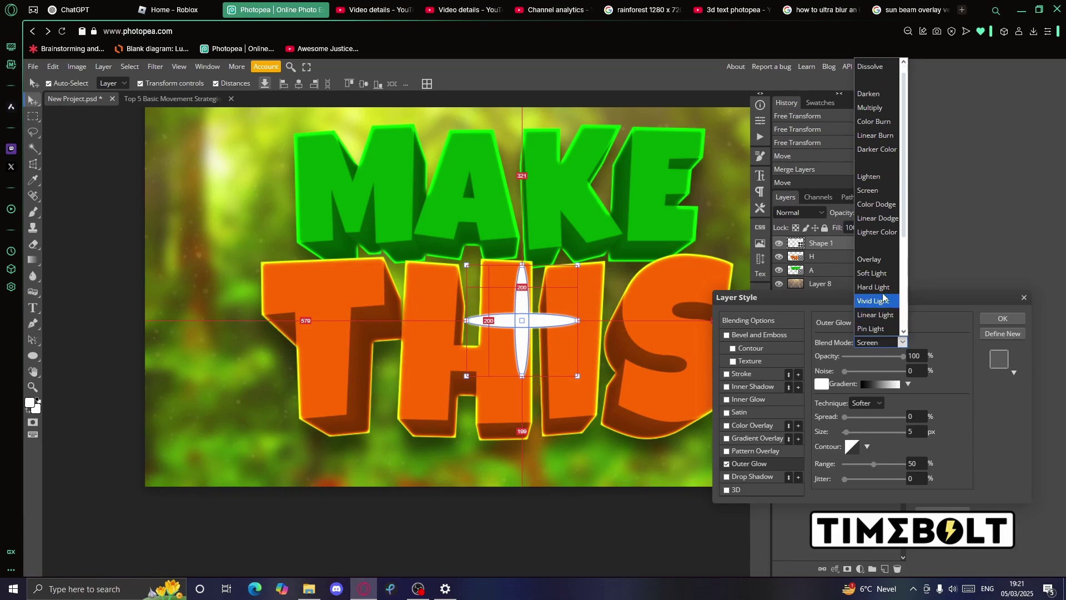
left_click(870, 260)
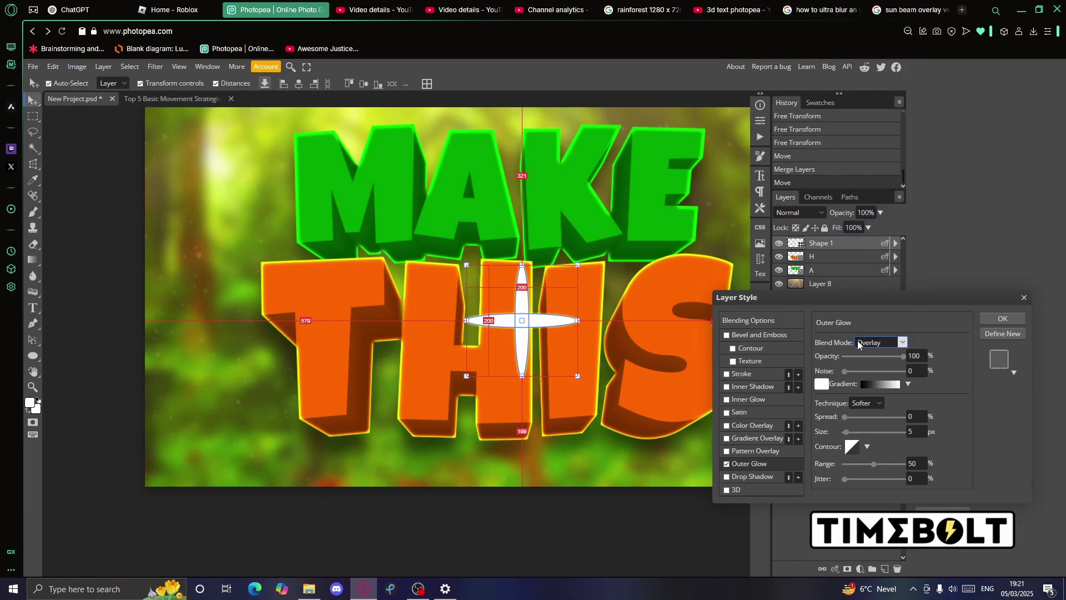
left_click(879, 343)
left_click(878, 69)
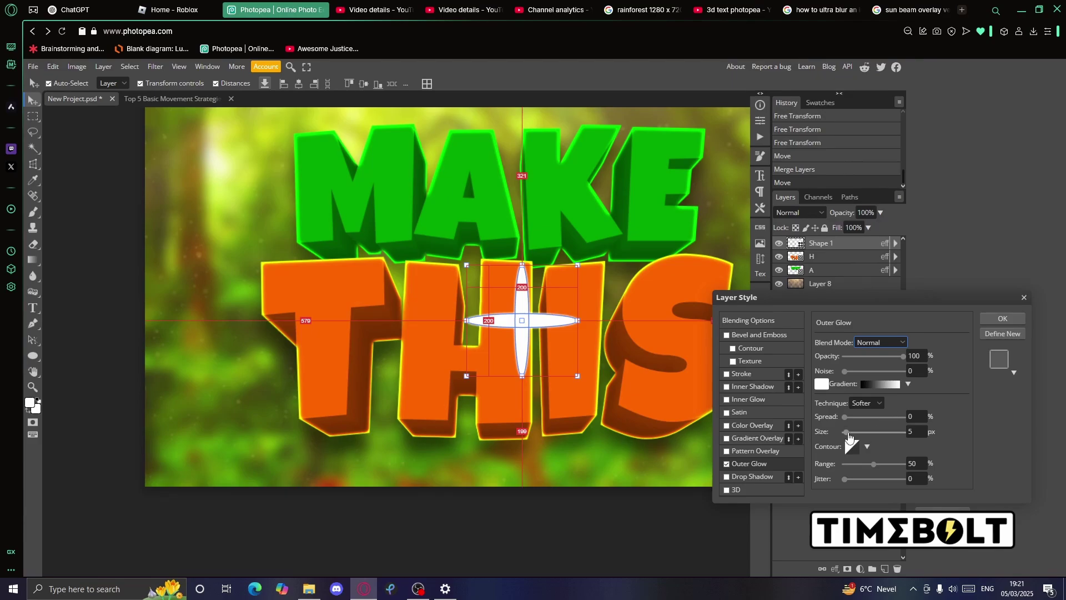
left_click_drag(845, 433, 863, 445)
left_click_drag(856, 443, 855, 443)
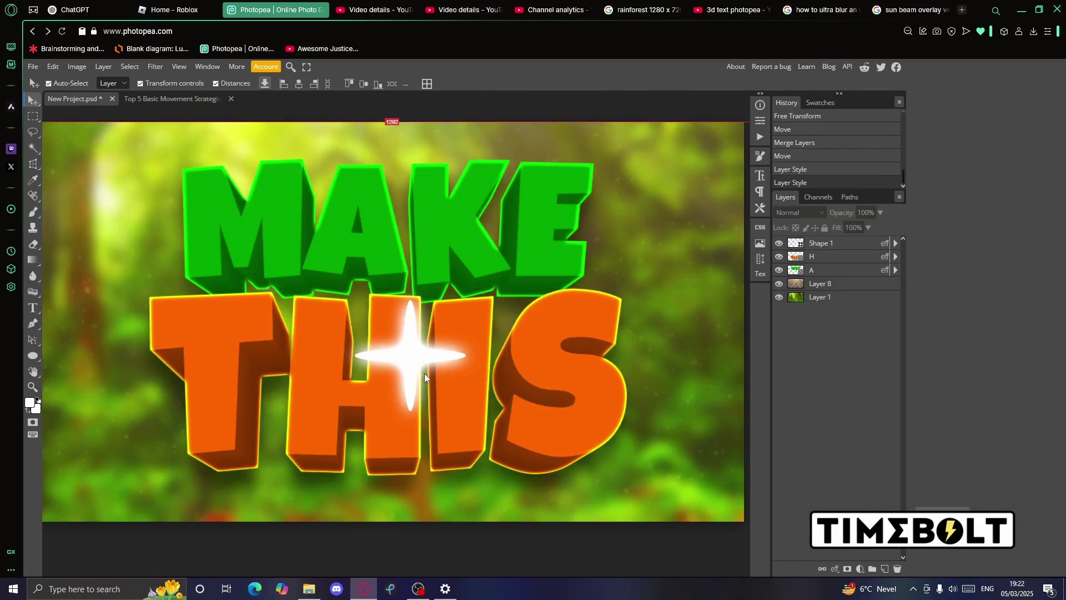
Change the cross's outer glow to Screen blend mode with 52% opacity
left_click_drag(424, 373, 464, 366)
left_click(451, 375)
double_click(862, 247)
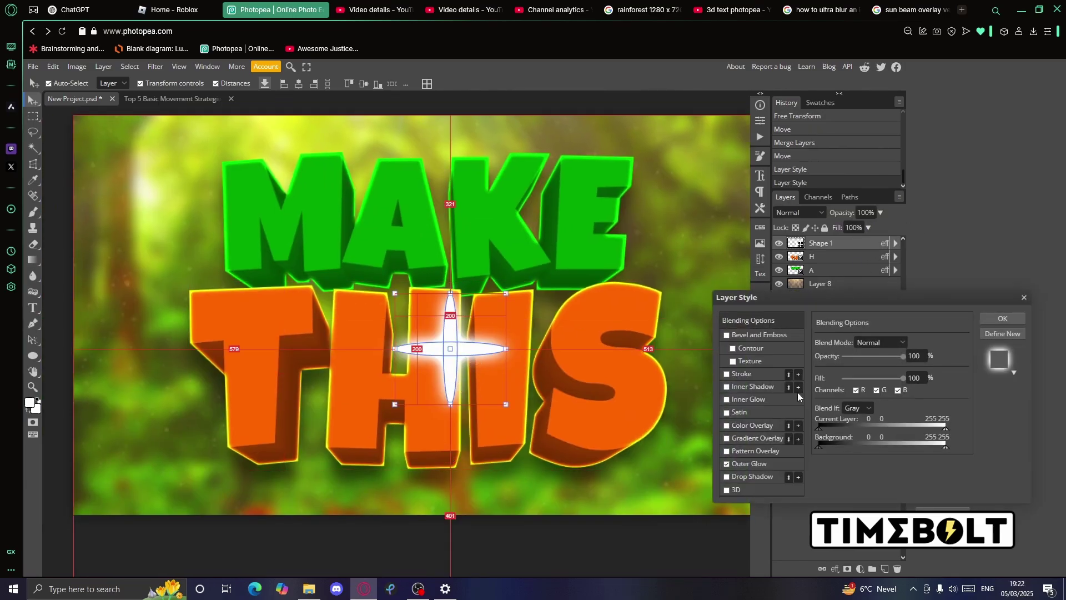
left_click(753, 463)
left_click(881, 341)
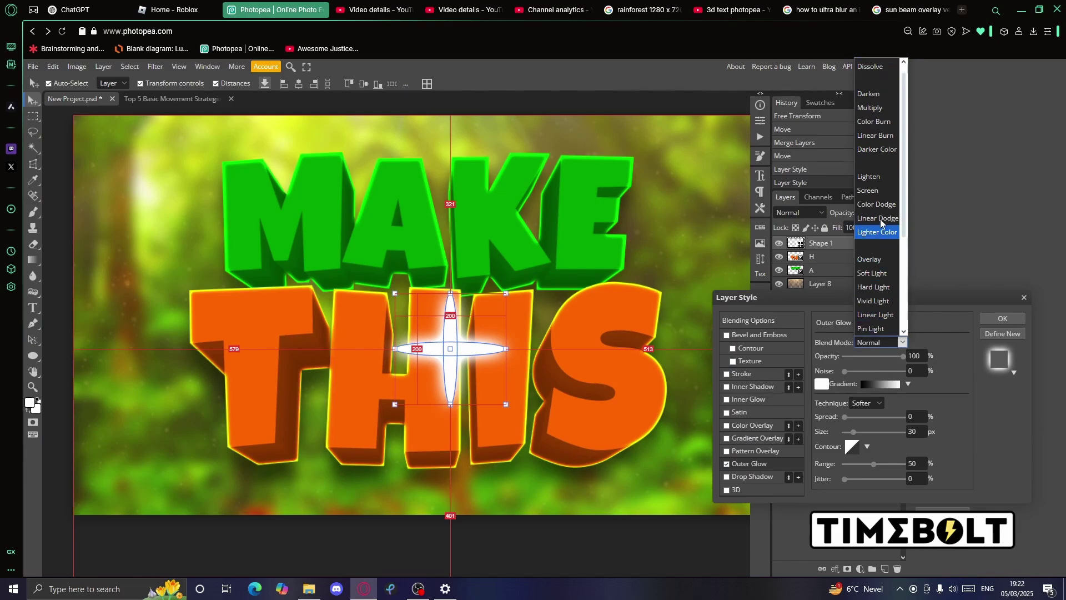
left_click(877, 202)
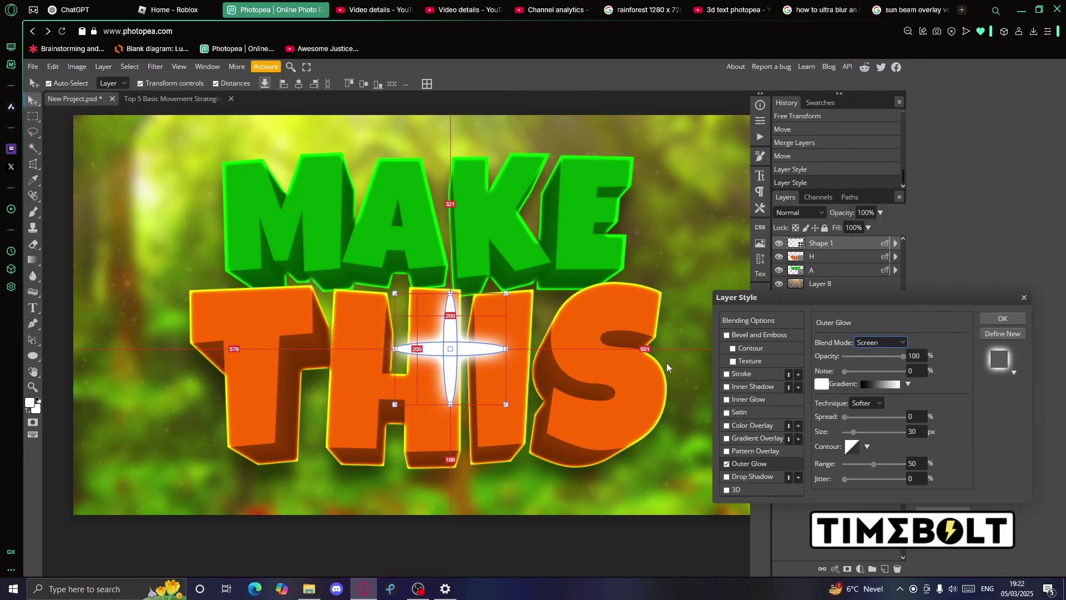
left_click(875, 356)
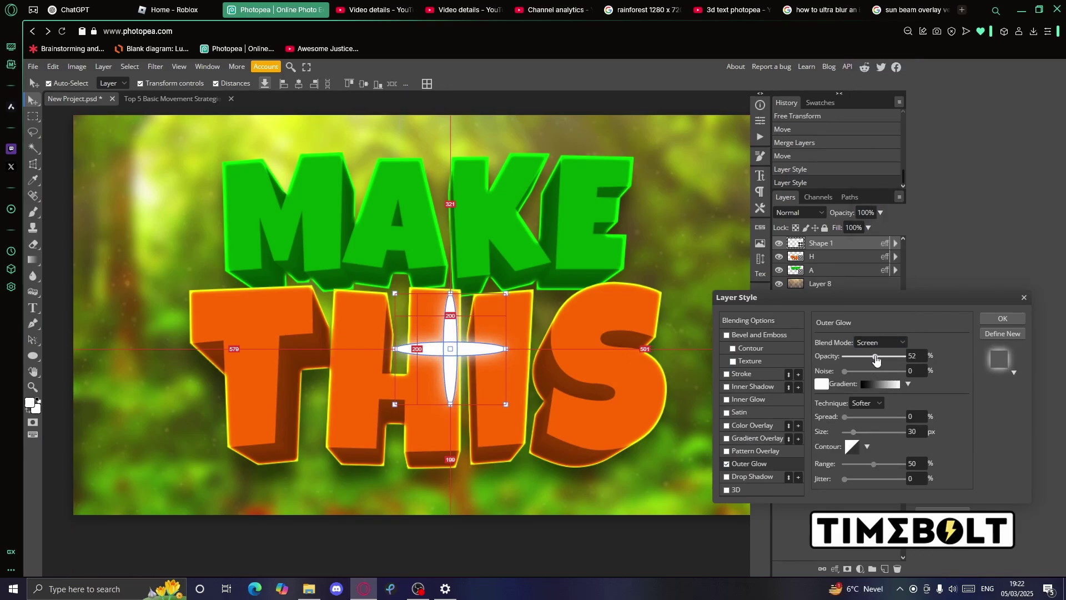
left_click(1011, 321)
Examine the softened glow around the white sparkle up close and from a distance
left_click(708, 561)
key("z")
left_click(577, 430)
left_click(538, 433)
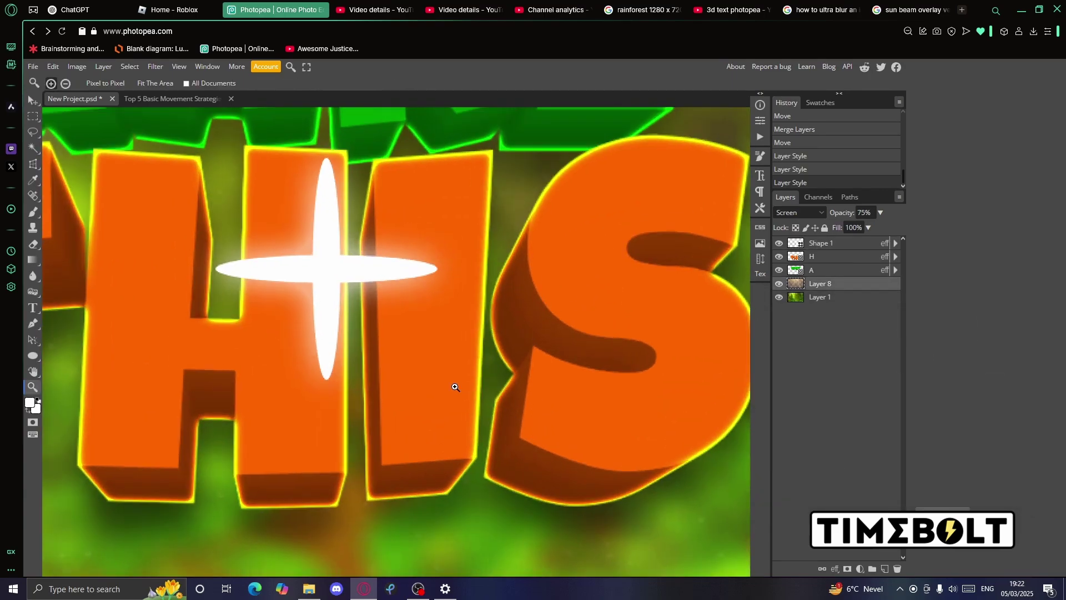
left_click(457, 386, "alt")
left_click(458, 386, "alt")
key("v")
Scale the sparkle proportionally to about 123 px and place it on the upper-left corner of the T of THIS
left_click(442, 376)
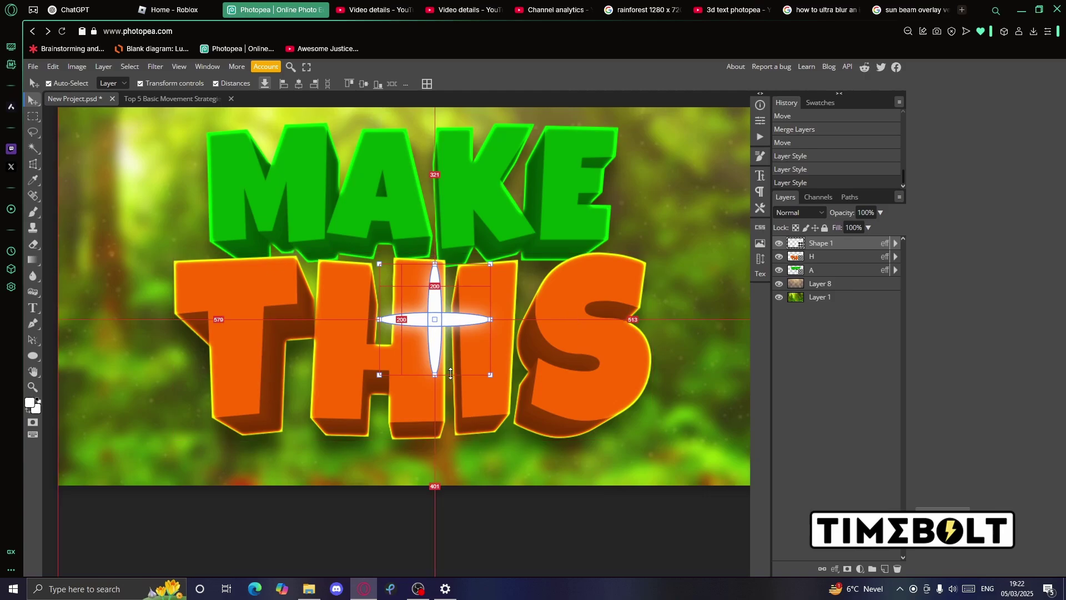
left_click_drag(445, 376, 449, 335)
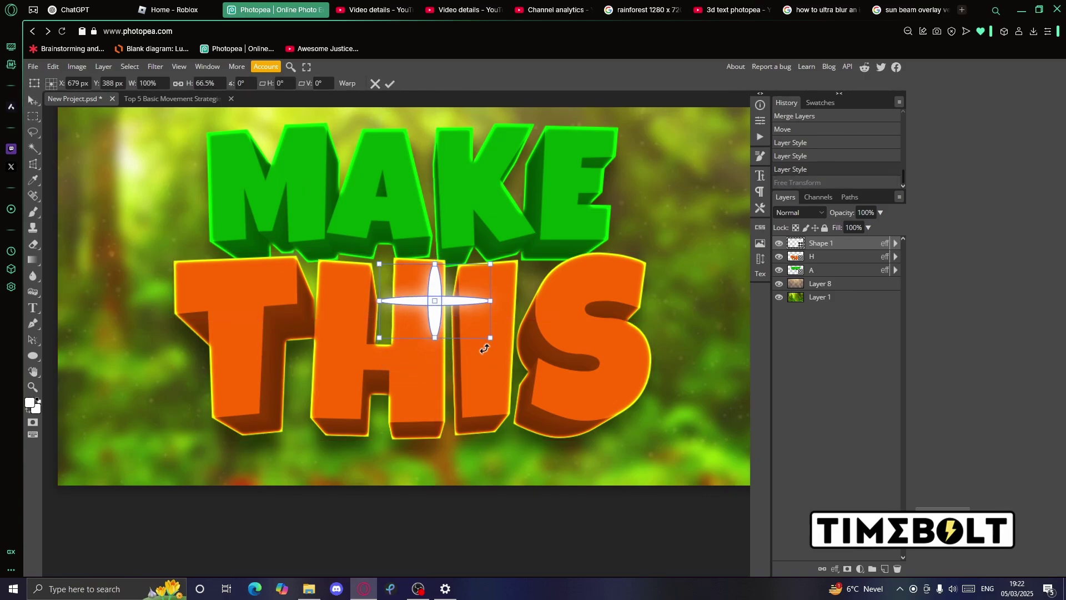
key("ctrl+z")
key("ctrl+t")
left_click(177, 83)
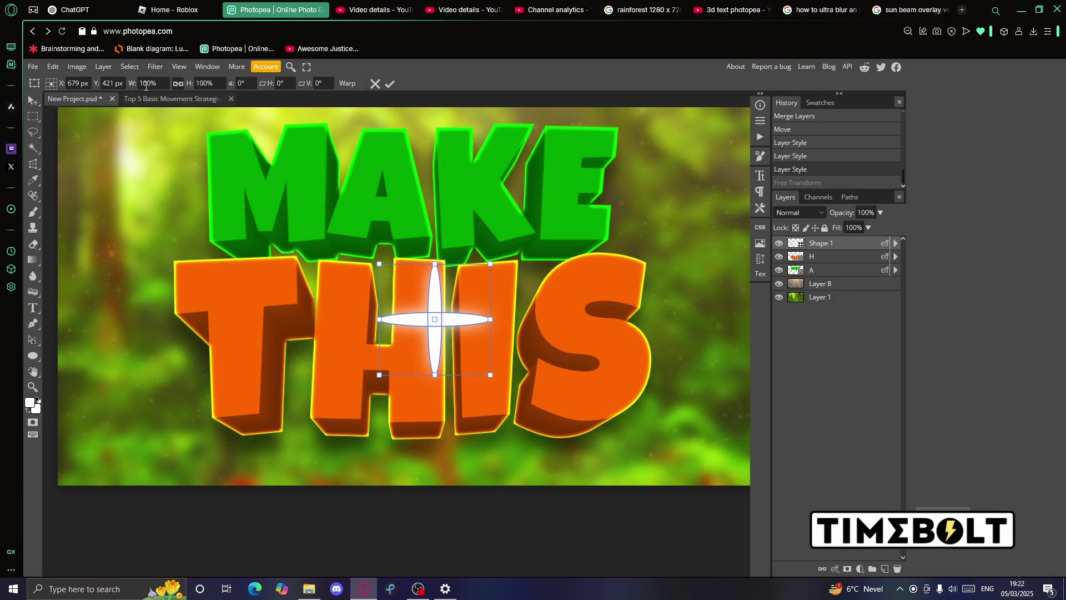
left_click_drag(490, 375, 188, 289)
left_click(390, 83)
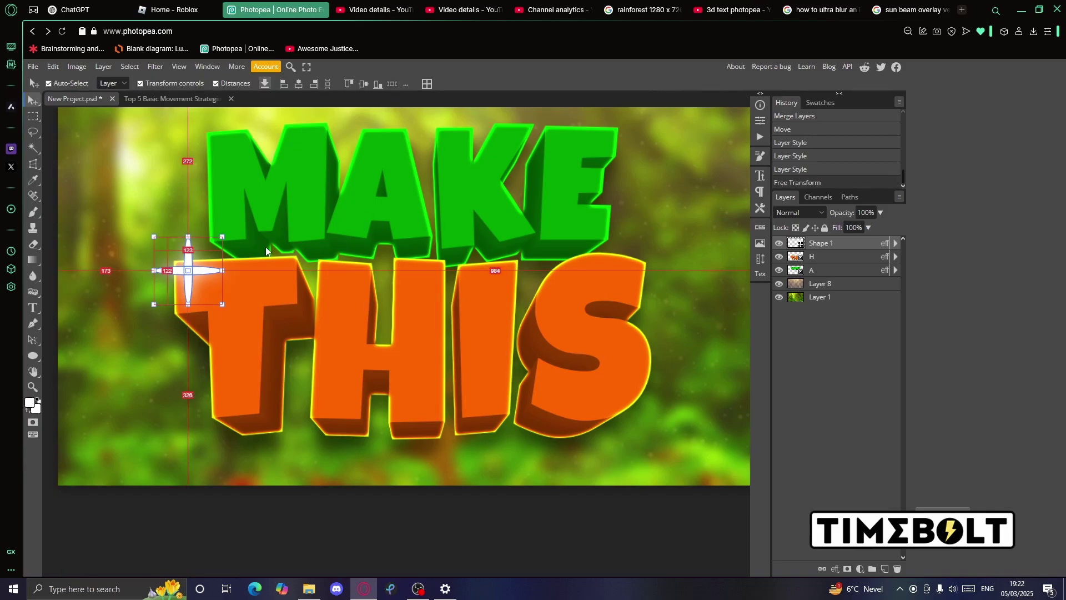
Shrink the sparkle further to about 88 px, keeping it centred on the T's upper-left corner
left_click(258, 228)
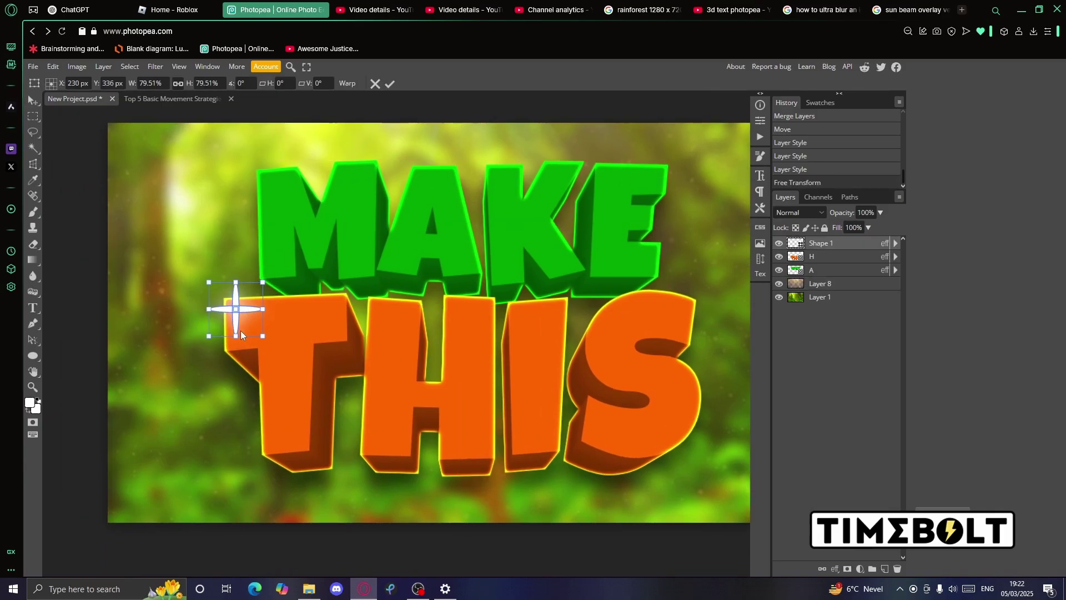
left_click_drag(264, 334, 260, 330)
left_click_drag(246, 305, 245, 307)
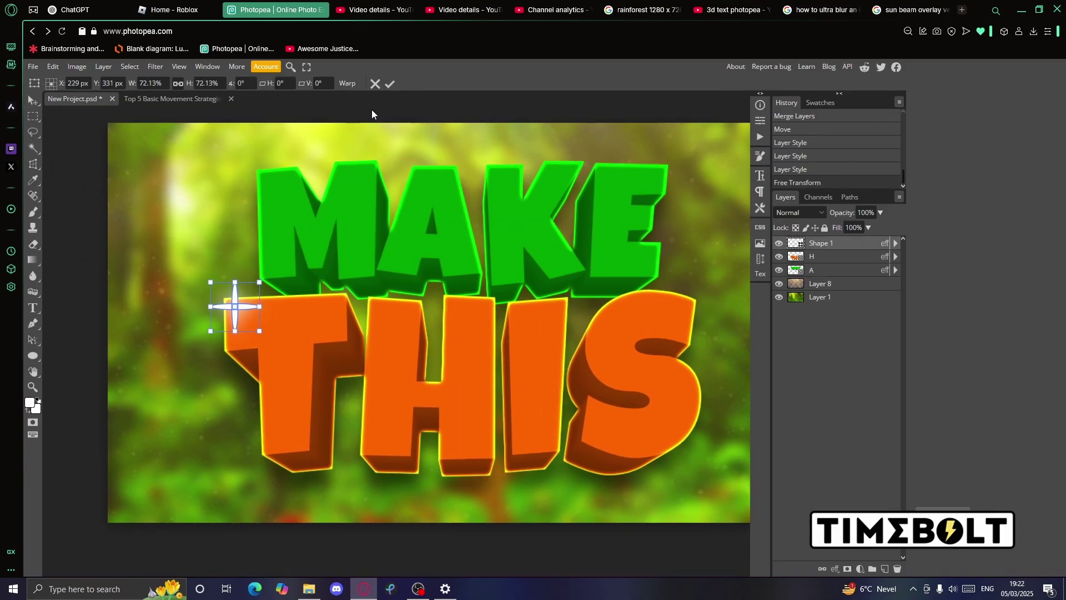
left_click(390, 85)
Examine the whole thumbnail to judge how the sparkle looks against the MAKE THIS lettering
left_click(181, 261)
key("z")
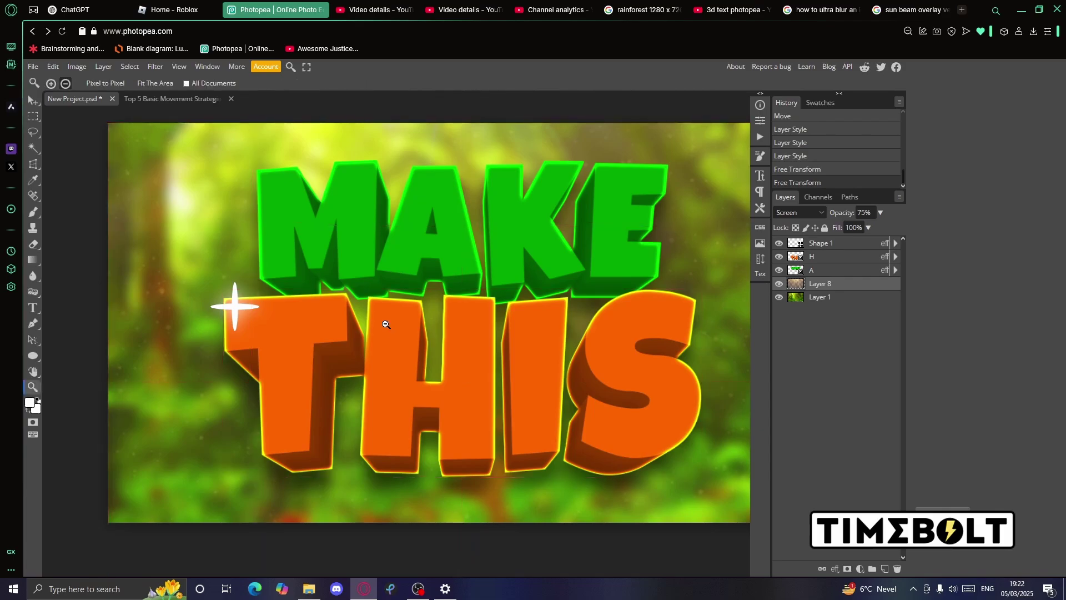
left_click(383, 324)
left_click_drag(431, 323, 395, 319)
left_click(395, 319, "alt")
left_click(395, 319, "alt")
left_click(395, 319, "alt")
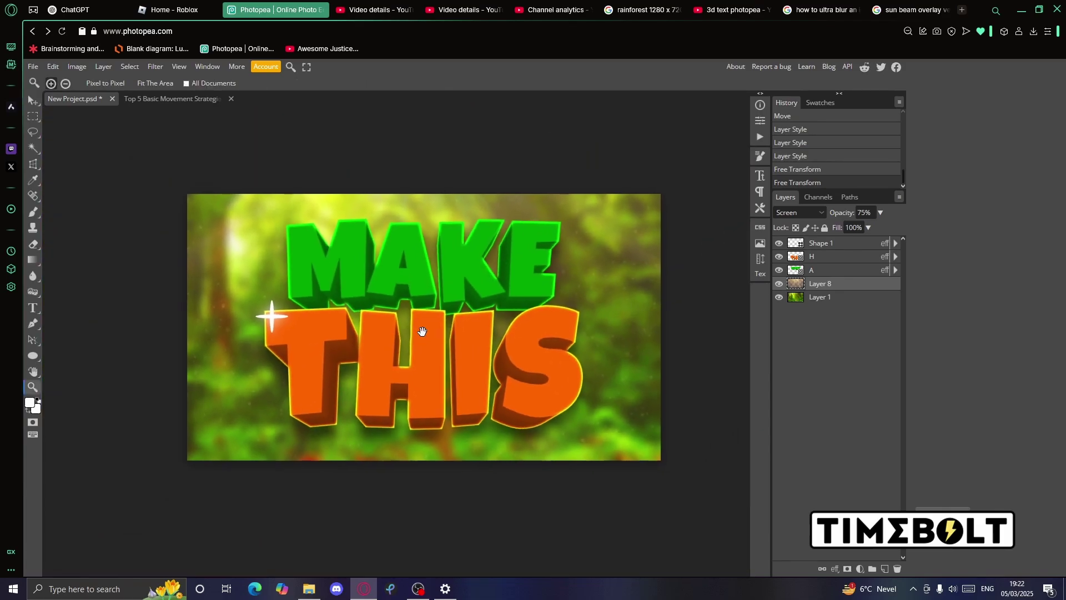
left_click(424, 333)
key("v")
left_click(485, 547)
left_click(455, 431)
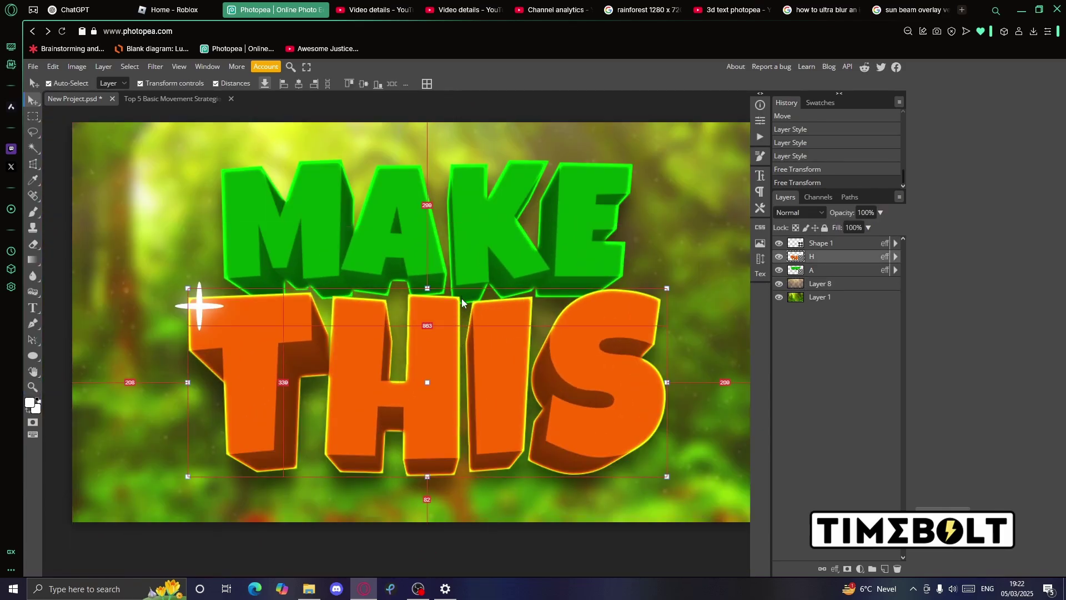
left_click(474, 193)
left_click(488, 403)
Duplicate the sparkle and place the copy on the upper-right corner of the E of MAKE
left_click(200, 310)
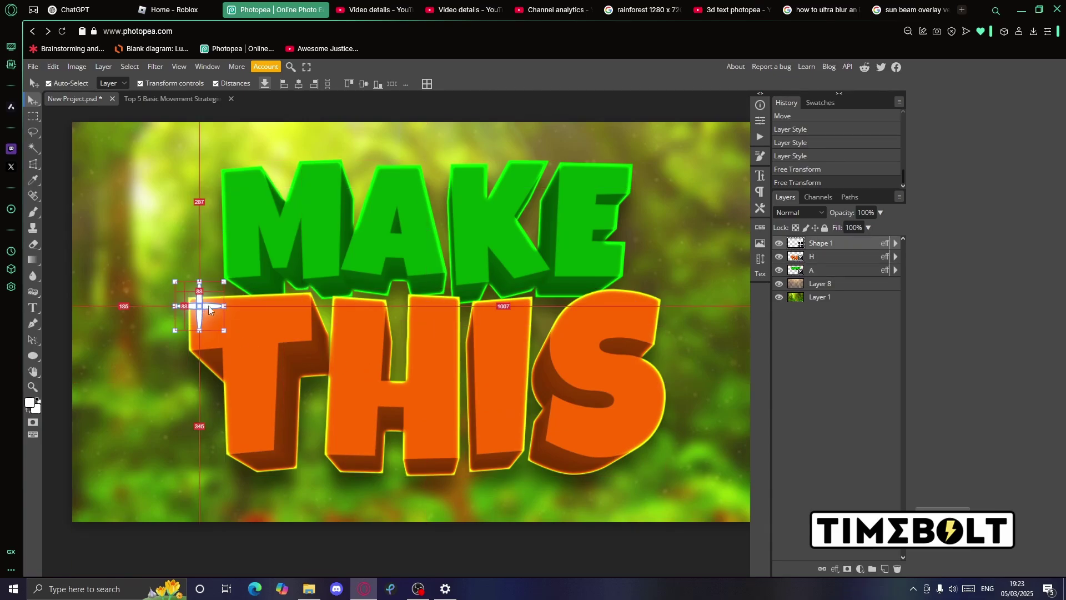
left_click_drag(200, 313, 631, 172)
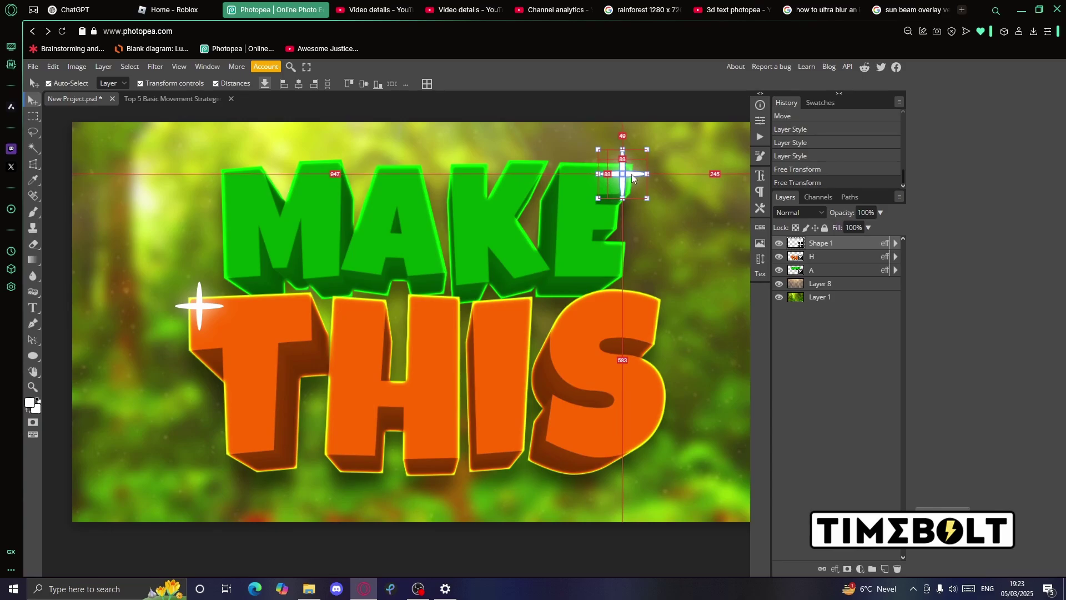
left_click(675, 292)
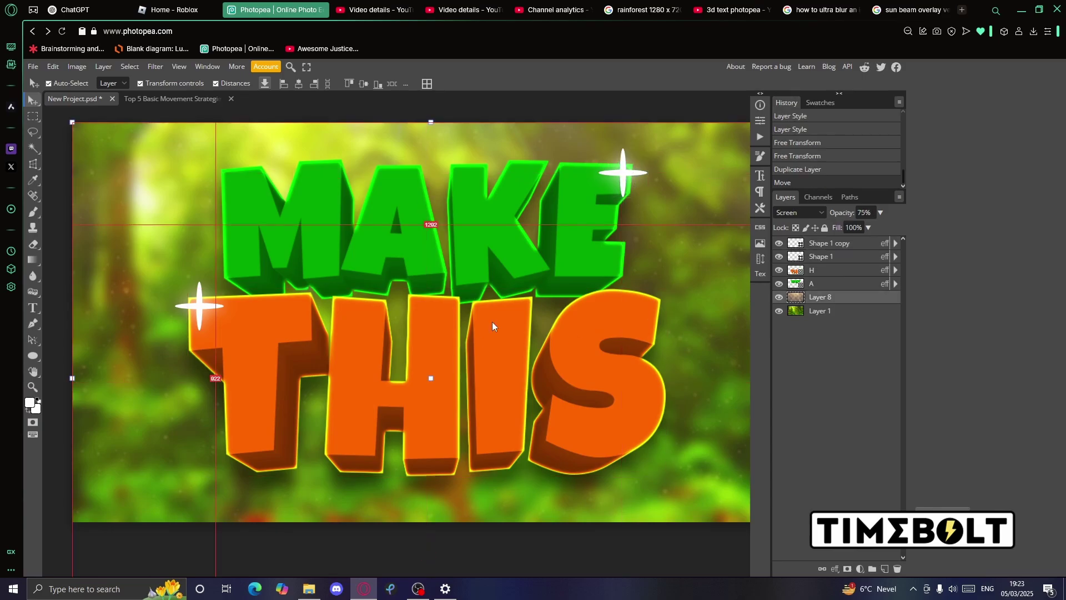
left_click_drag(391, 351, 368, 364)
key("z")
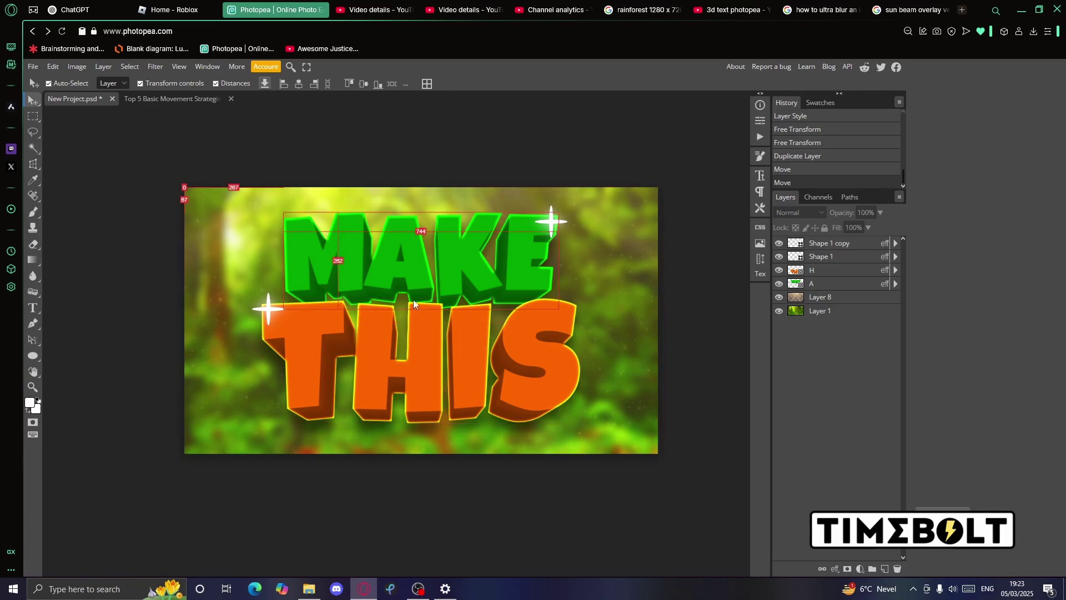
Save the document to PeaDrive as Thumbnail.psd
left_click(33, 66)
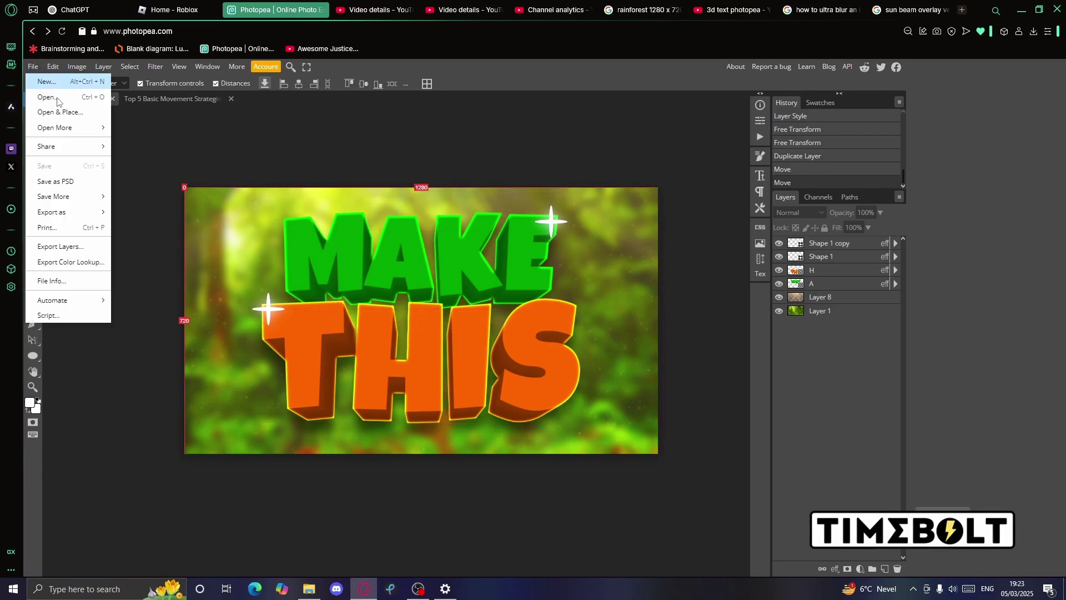
mouse_move(100, 197)
left_click(146, 196)
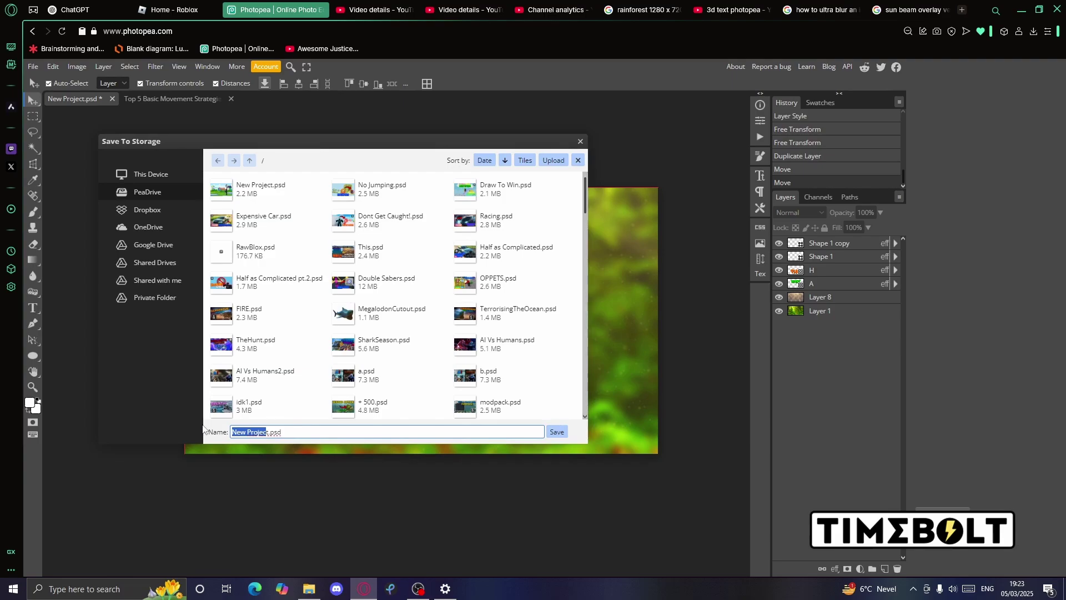
type("Thumbnail")
left_click(557, 433)
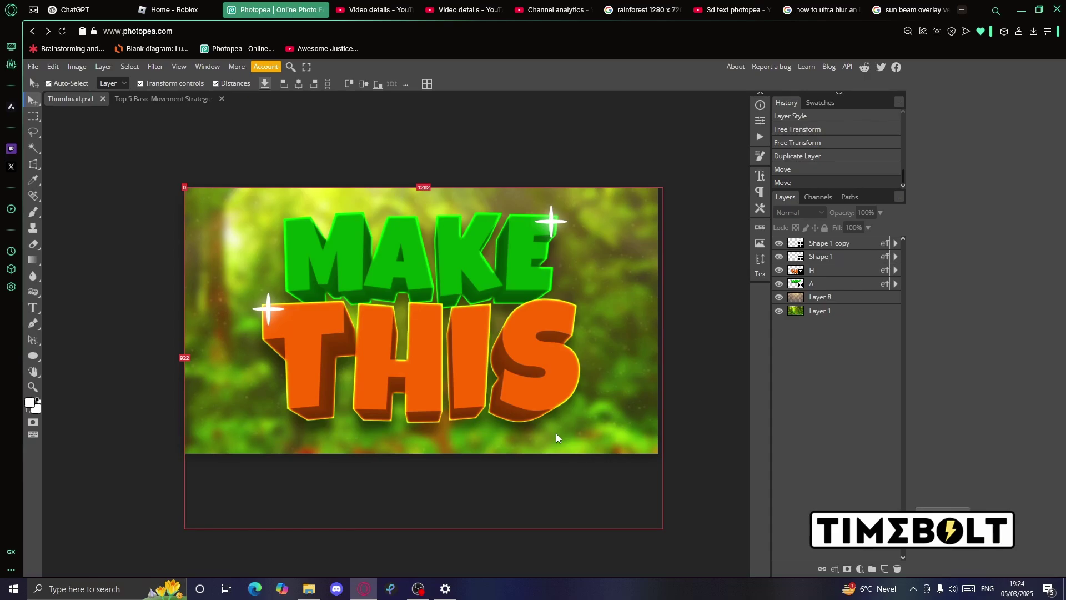